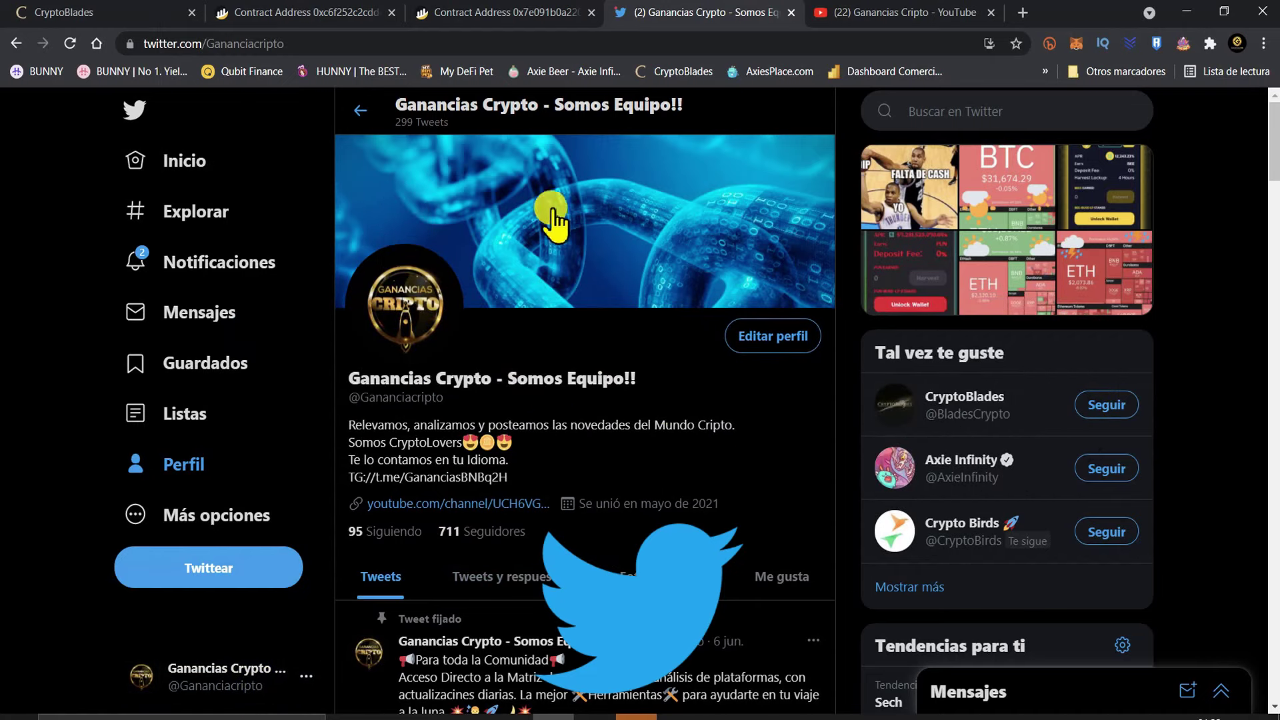
Skim the Twitter profile timeline, then go back to the CryptoBlades Plaza with its four characters
{"action": "scroll", "coordinate": [459, 396], "scroll_direction": "down", "scroll_amount": 5}
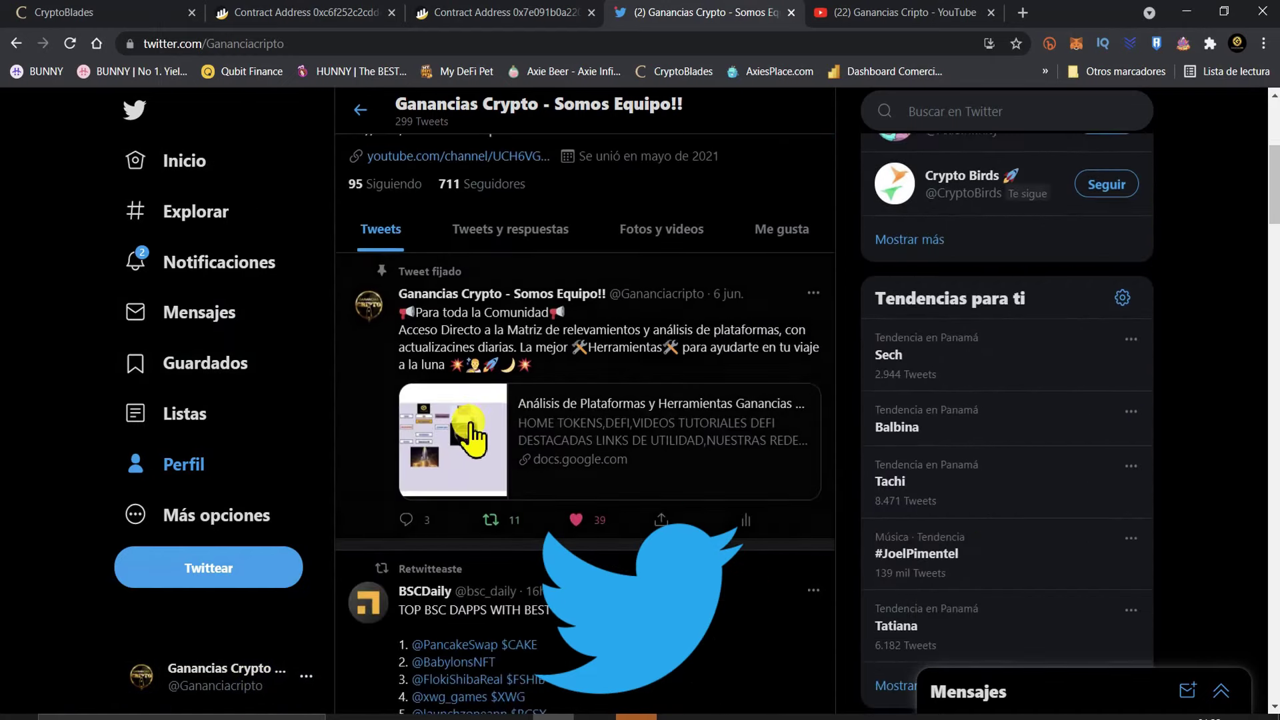
{"action": "scroll", "coordinate": [506, 286], "scroll_direction": "down", "scroll_amount": 4}
{"action": "scroll", "coordinate": [487, 513], "scroll_direction": "down", "scroll_amount": 3}
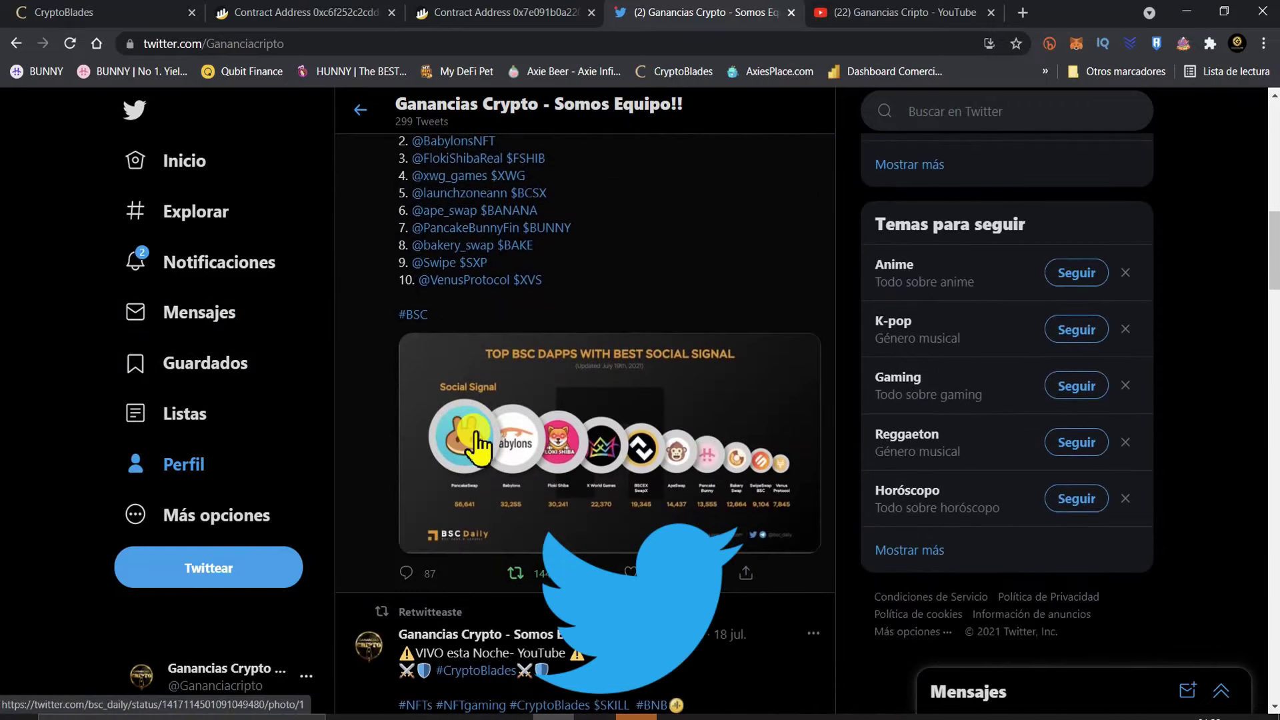
{"action": "scroll", "coordinate": [513, 430], "scroll_direction": "up", "scroll_amount": 3}
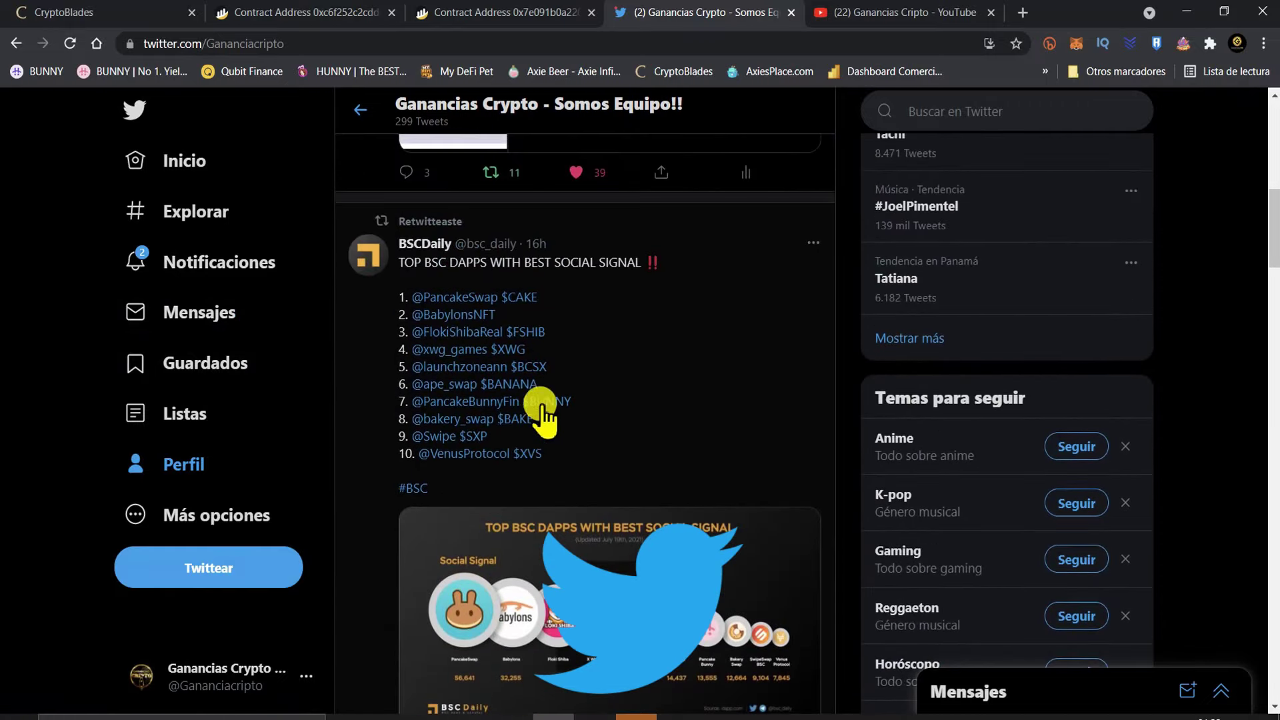
{"action": "scroll", "coordinate": [540, 427], "scroll_direction": "up", "scroll_amount": 10}
{"action": "scroll", "coordinate": [540, 426], "scroll_direction": "down", "scroll_amount": 8}
{"action": "scroll", "coordinate": [541, 420], "scroll_direction": "down", "scroll_amount": 10}
{"action": "scroll", "coordinate": [541, 404], "scroll_direction": "down", "scroll_amount": 3}
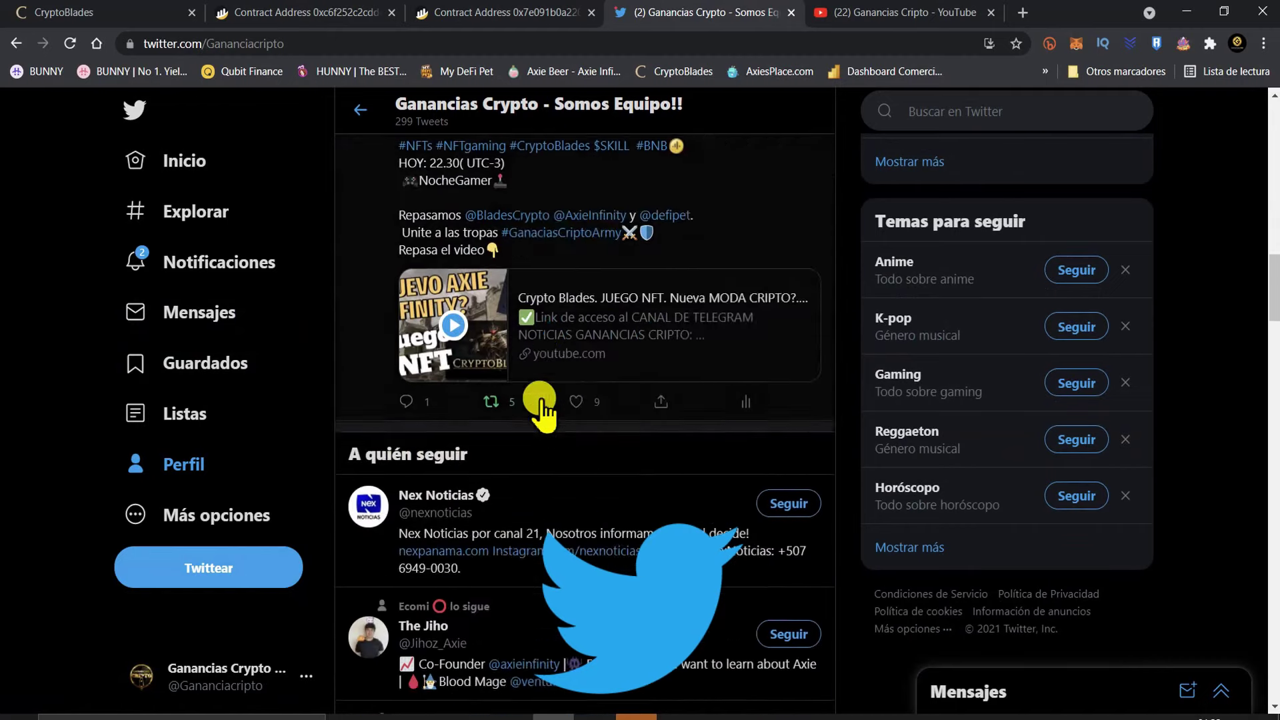
{"action": "scroll", "coordinate": [546, 400], "scroll_direction": "down", "scroll_amount": 4}
{"action": "scroll", "coordinate": [579, 420], "scroll_direction": "down", "scroll_amount": 6}
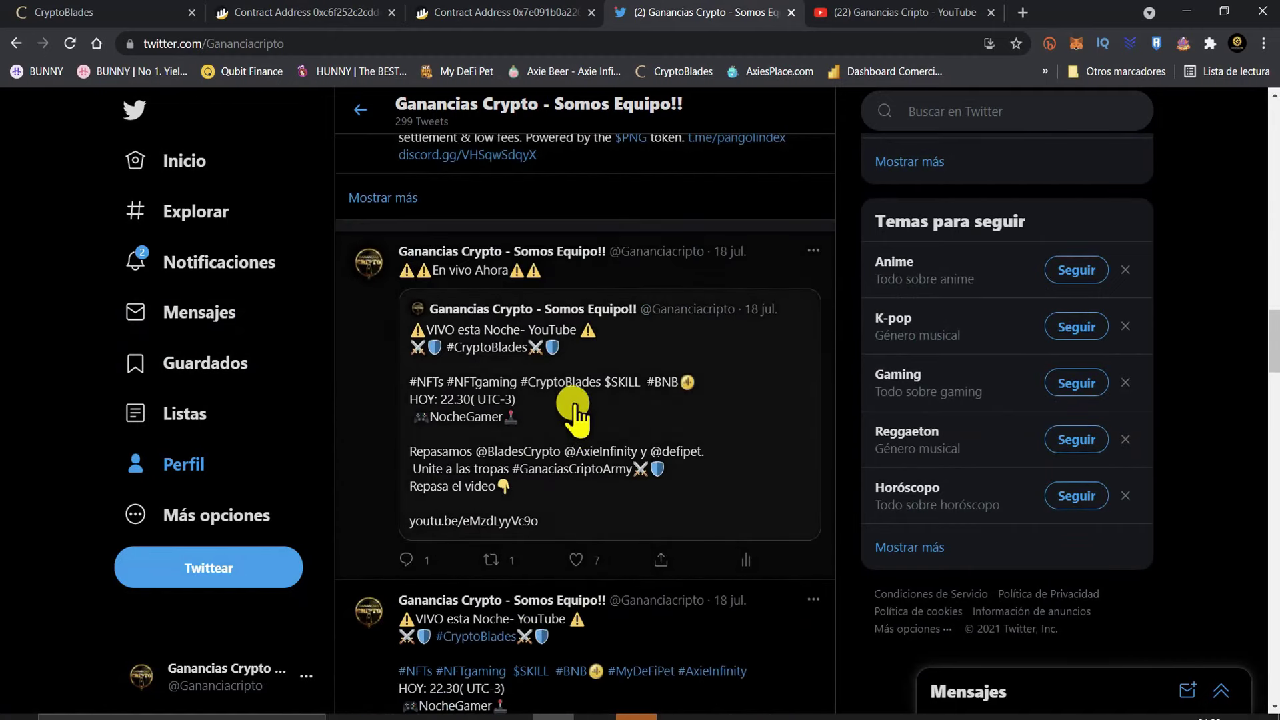
{"action": "scroll", "coordinate": [578, 418], "scroll_direction": "up", "scroll_amount": 5}
{"action": "scroll", "coordinate": [577, 413], "scroll_direction": "up", "scroll_amount": 8}
{"action": "scroll", "coordinate": [573, 404], "scroll_direction": "up", "scroll_amount": 10}
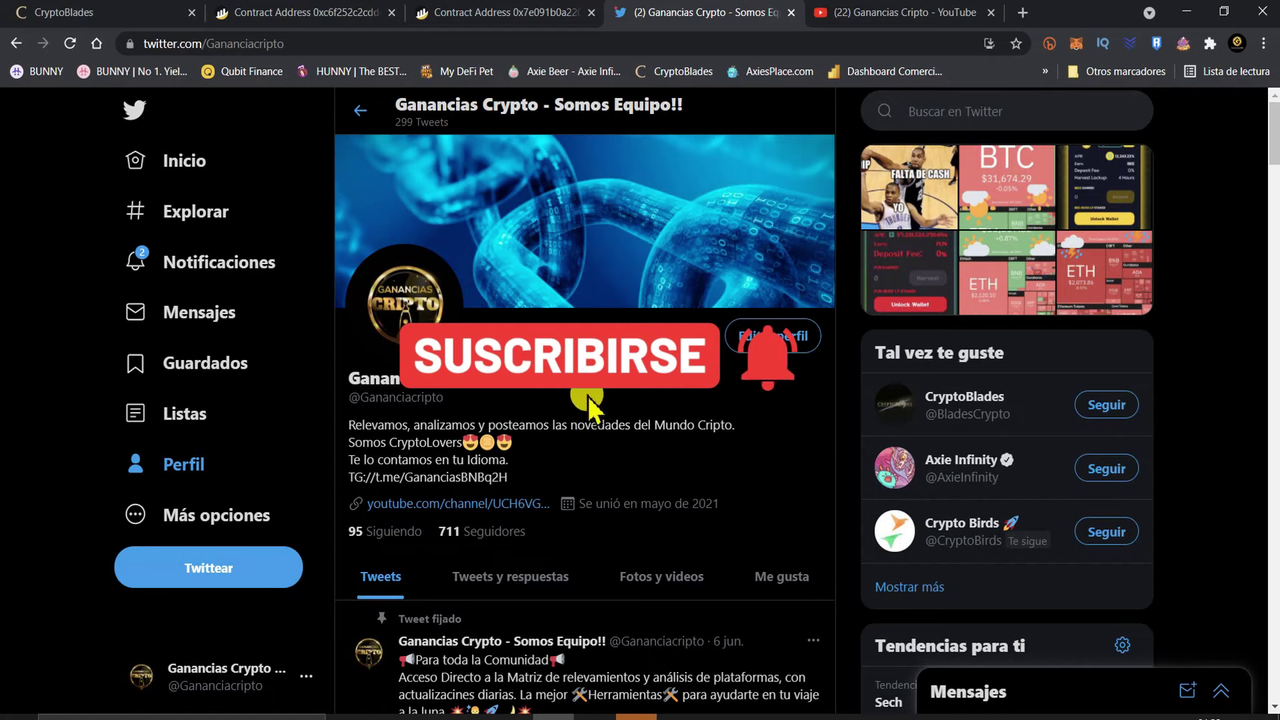
{"action": "left_click", "coordinate": [119, 26]}
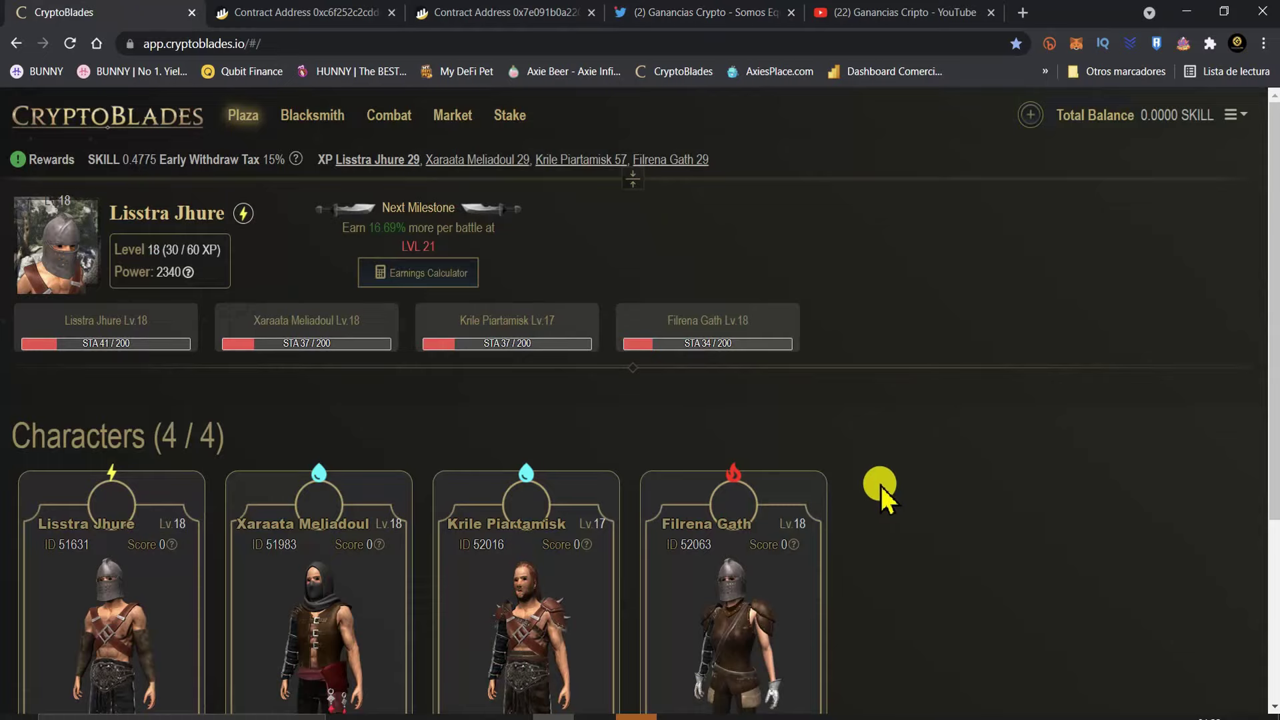
{"action": "scroll", "coordinate": [861, 486], "scroll_direction": "down", "scroll_amount": 3}
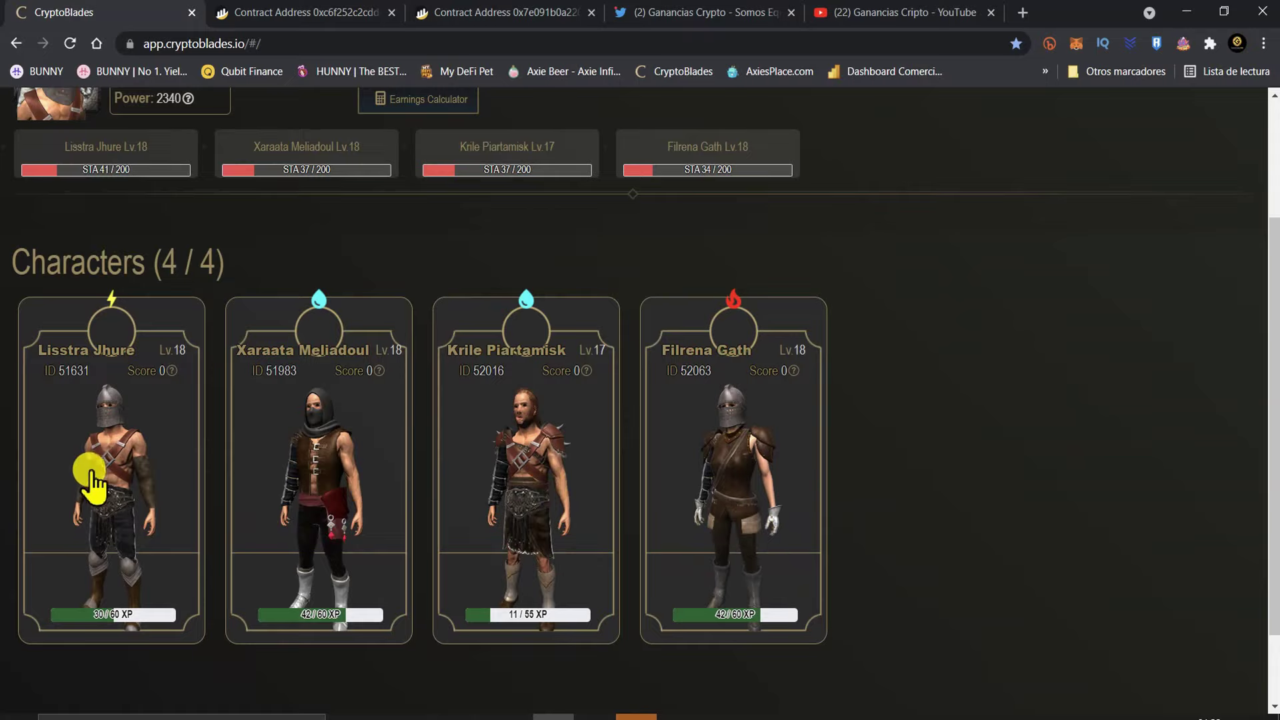
{"action": "scroll", "coordinate": [725, 486], "scroll_direction": "up", "scroll_amount": 3}
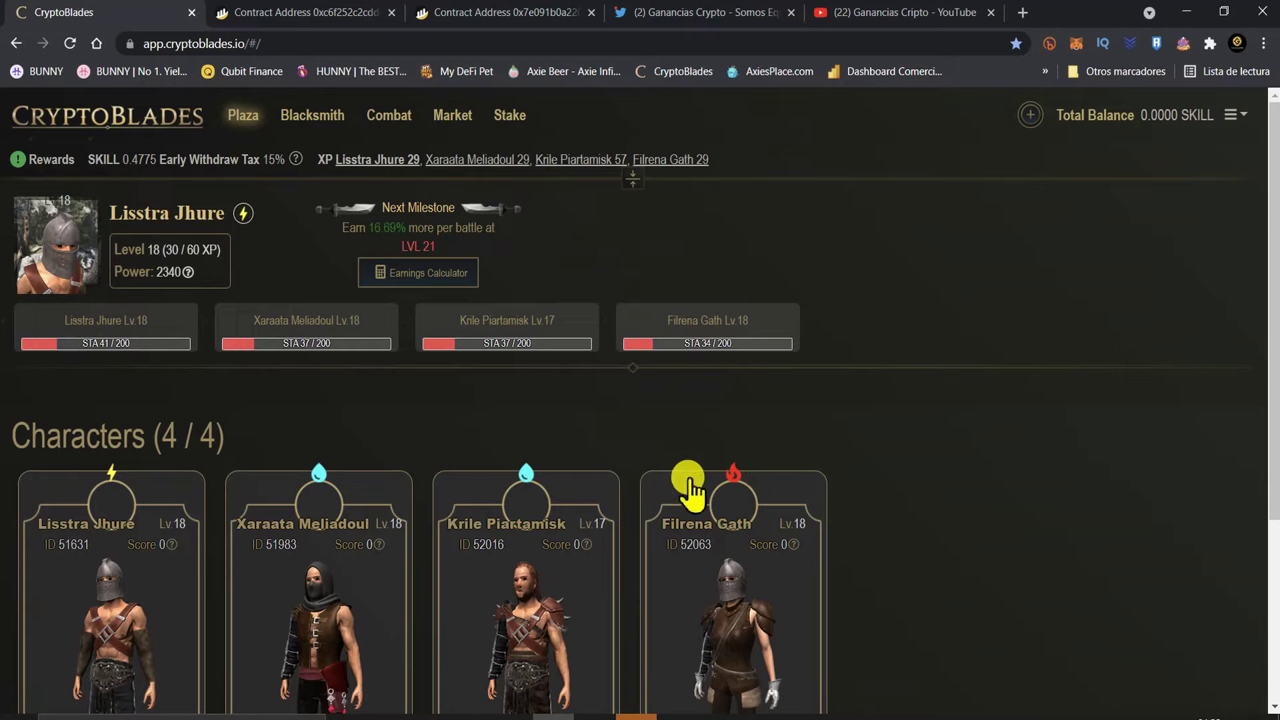
{"action": "left_click", "coordinate": [716, 523]}
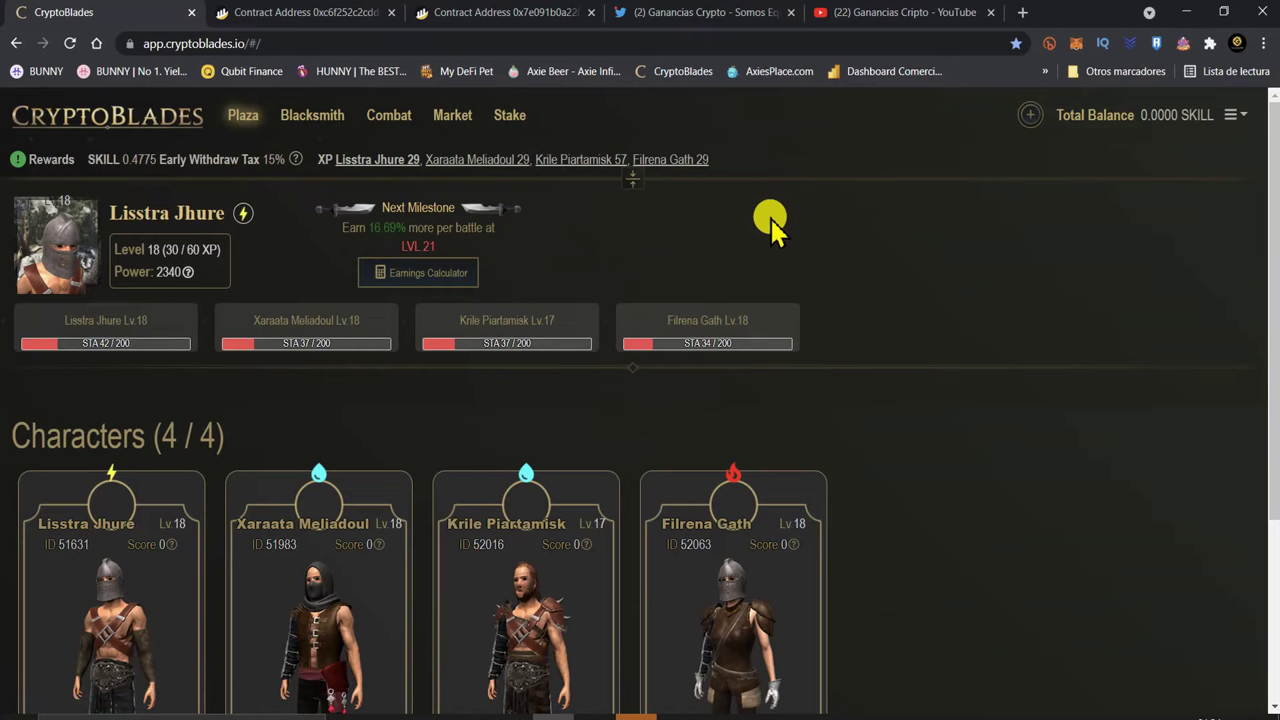
{"action": "left_click", "coordinate": [177, 164]}
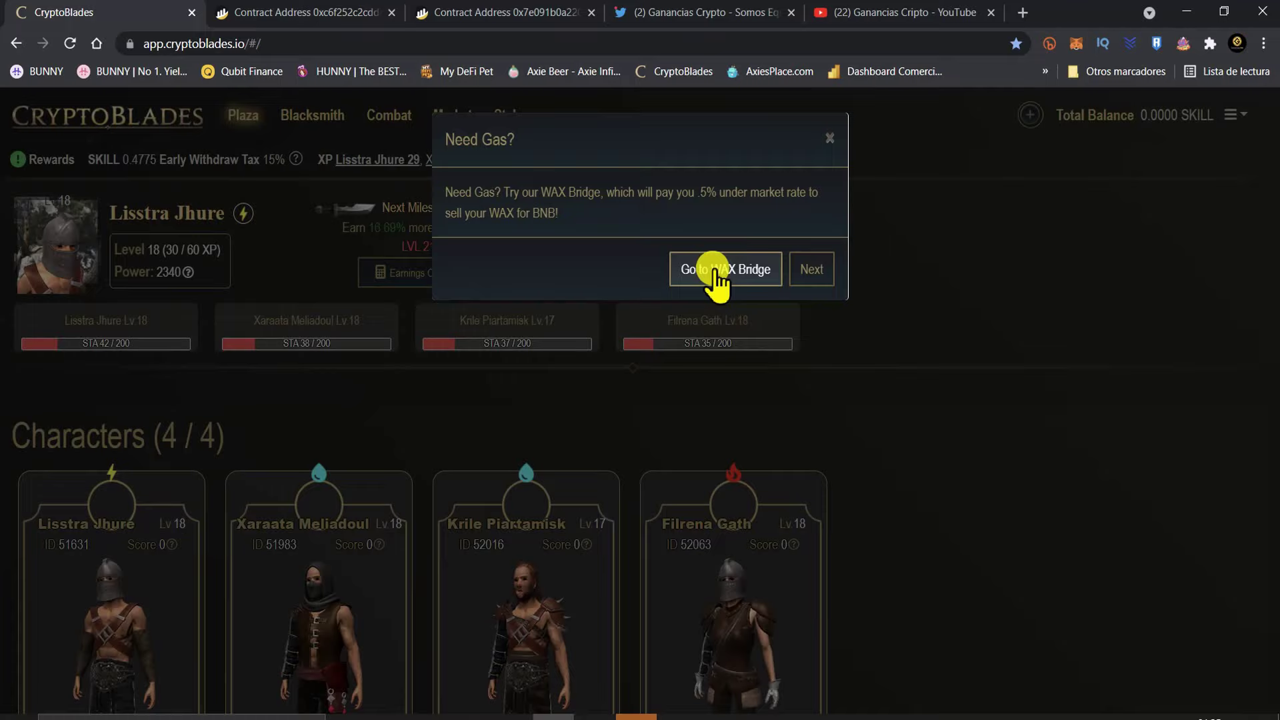
{"action": "left_click", "coordinate": [717, 270]}
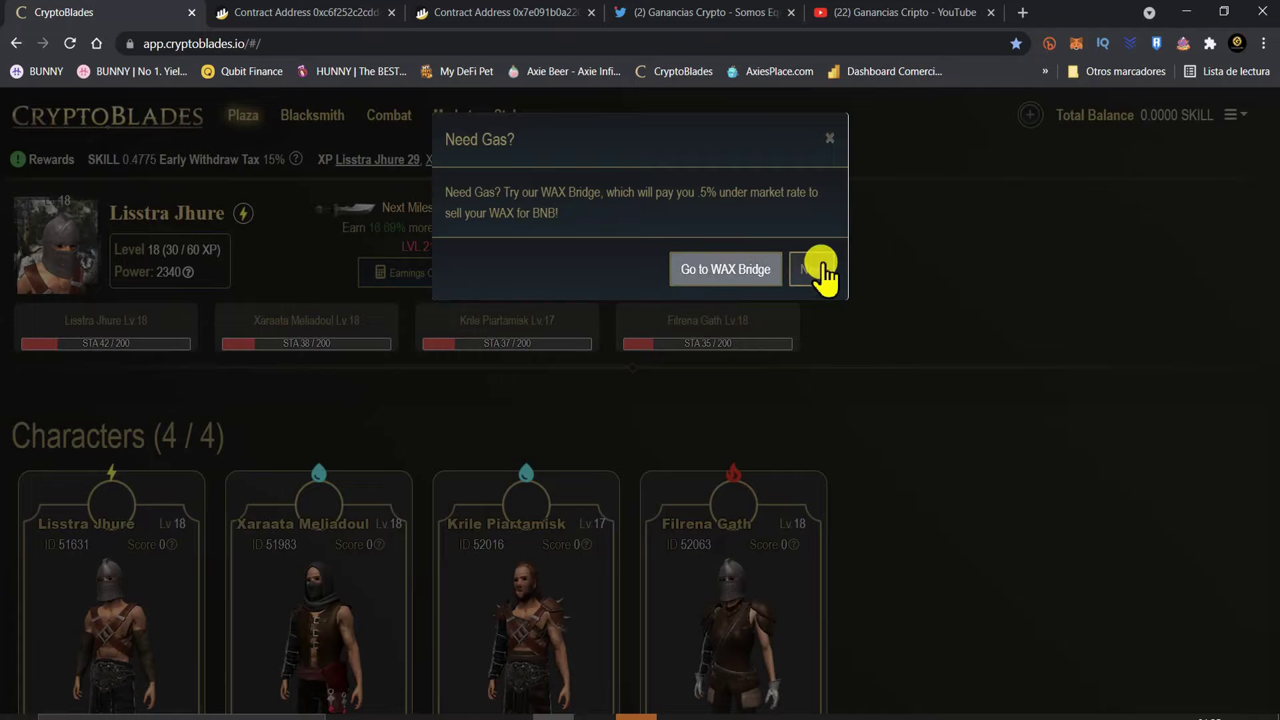
{"action": "left_click", "coordinate": [819, 269]}
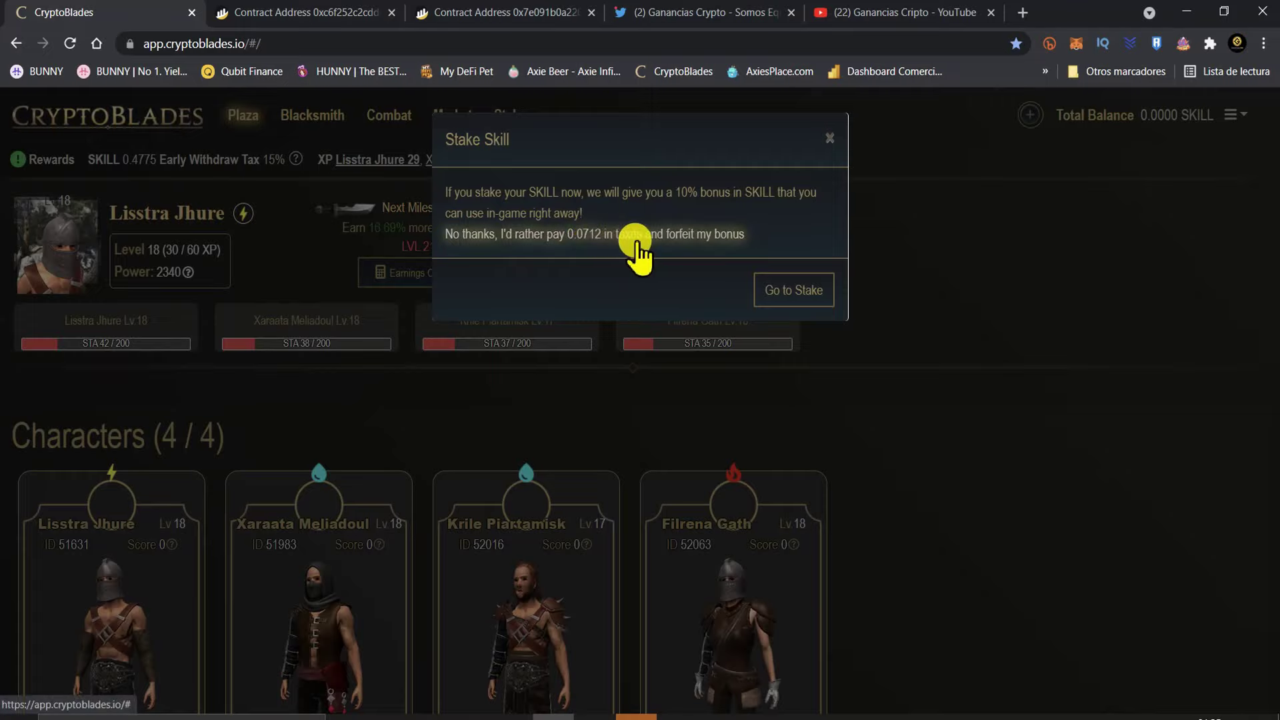
{"action": "left_click", "coordinate": [628, 237]}
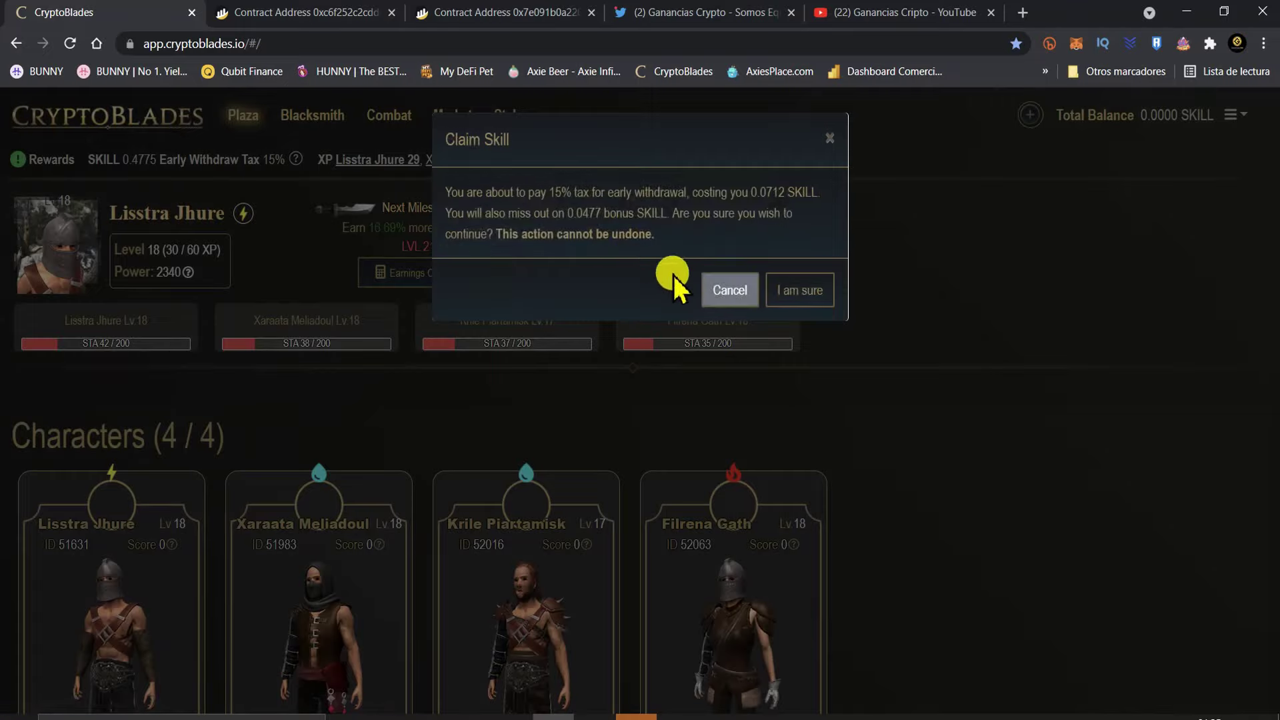
{"action": "left_click", "coordinate": [794, 293]}
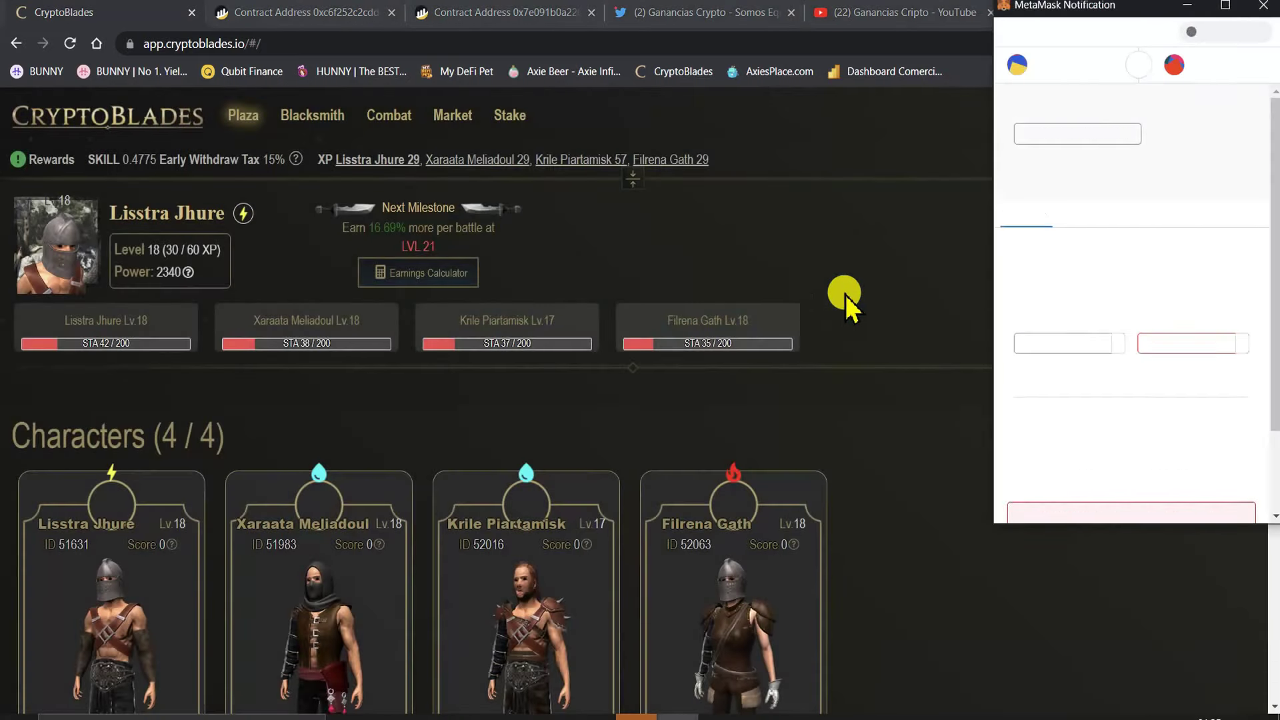
{"action": "scroll", "coordinate": [1106, 325], "scroll_direction": "down", "scroll_amount": 1}
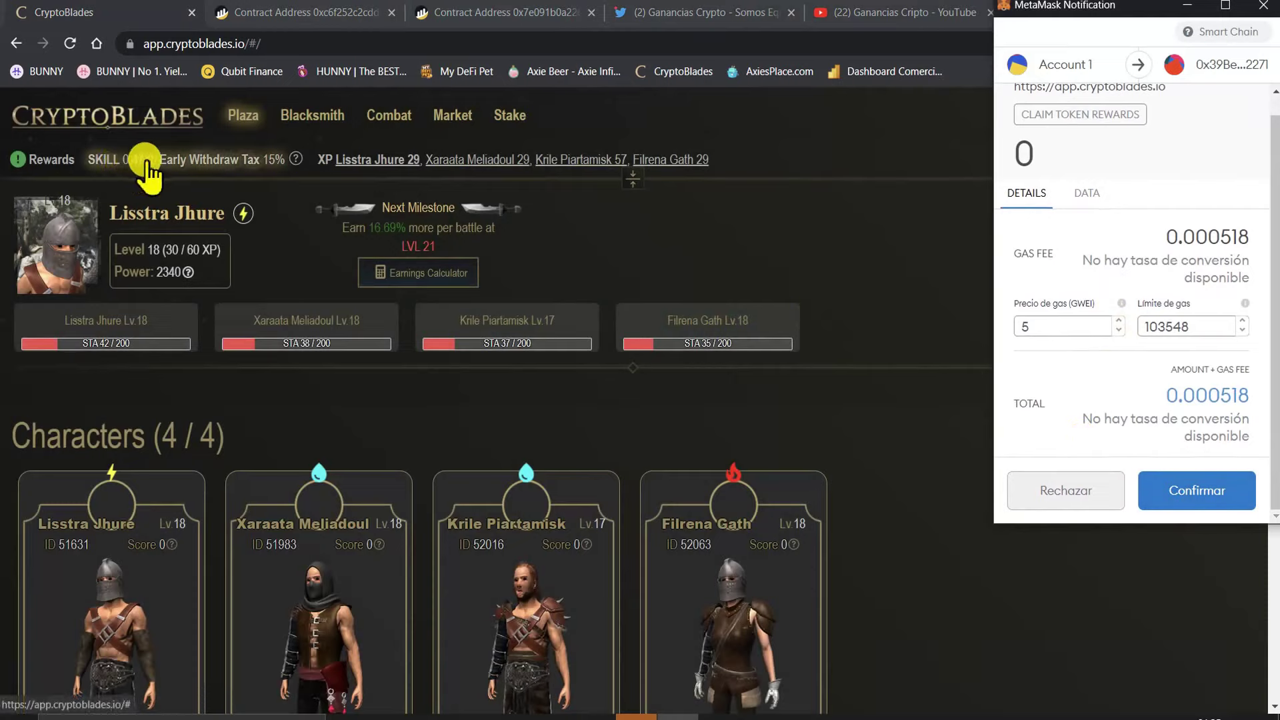
{"action": "left_click", "coordinate": [1067, 493]}
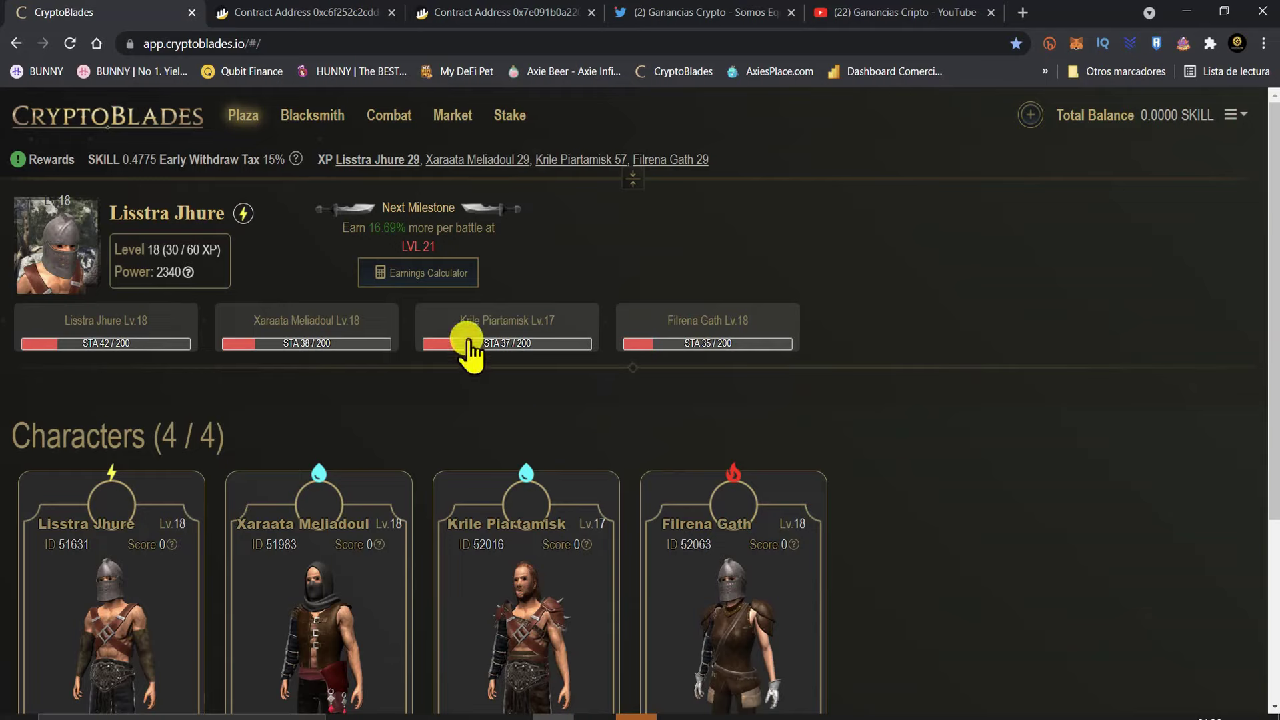
Open the Earnings Calculator and set the character element to Lightning
{"action": "left_click", "coordinate": [438, 288]}
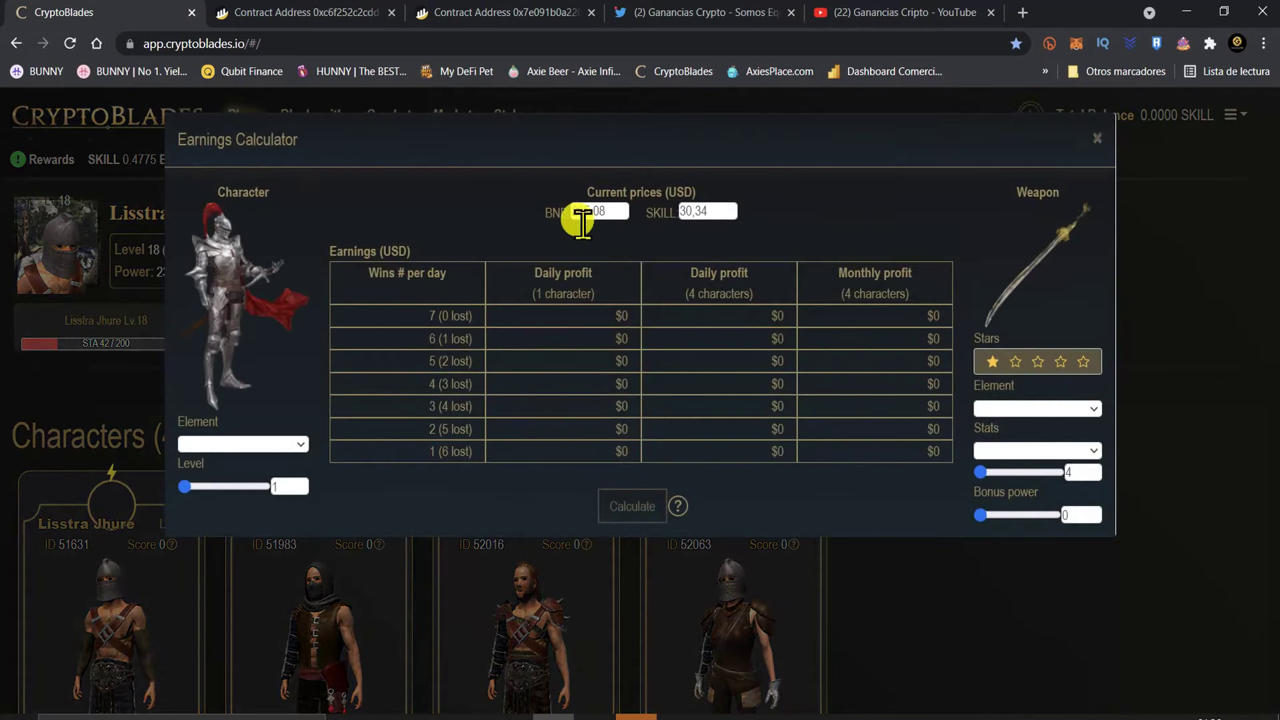
{"action": "left_click_drag", "start_coordinate": [591, 212], "coordinate": [610, 212]}
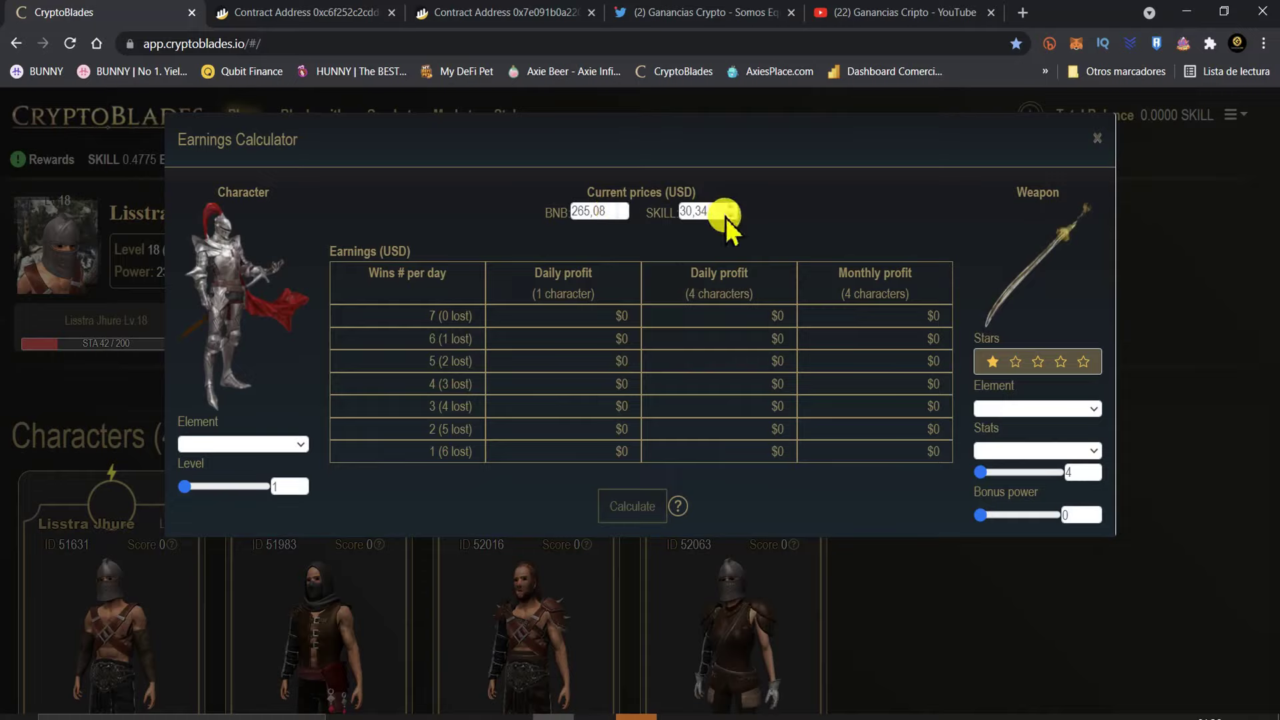
{"action": "left_click", "coordinate": [299, 444]}
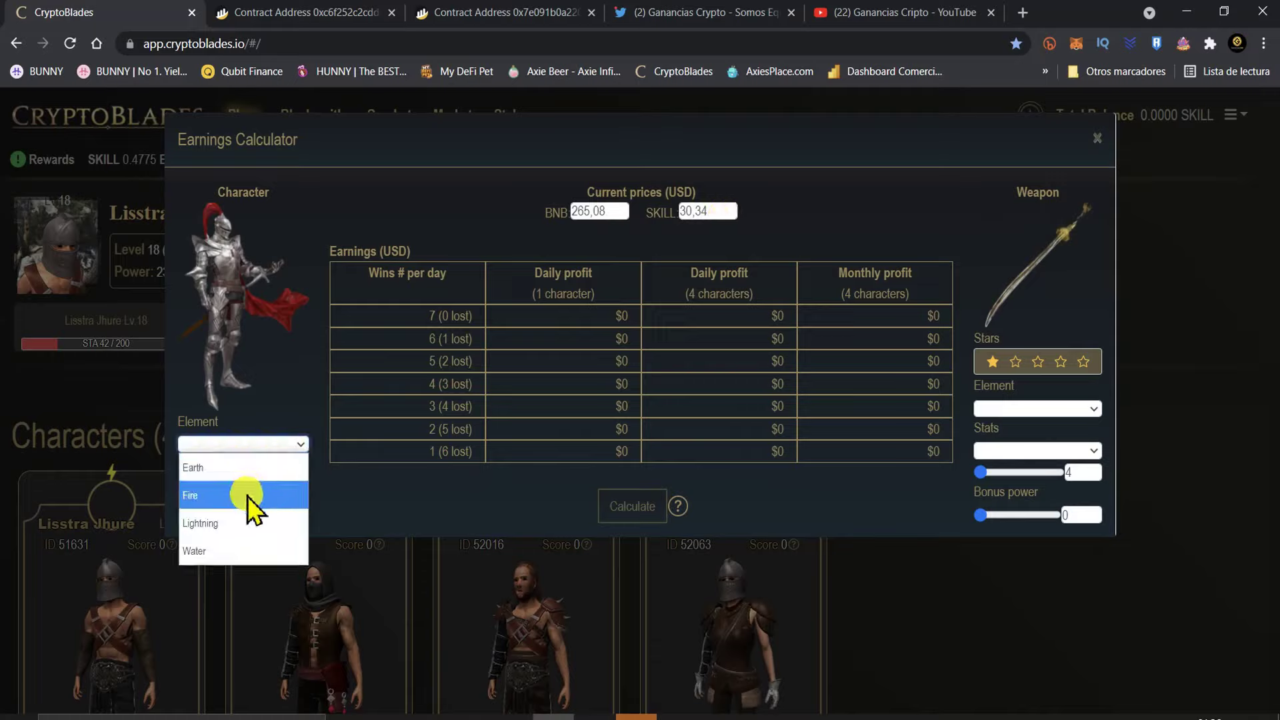
{"action": "left_click", "coordinate": [234, 521]}
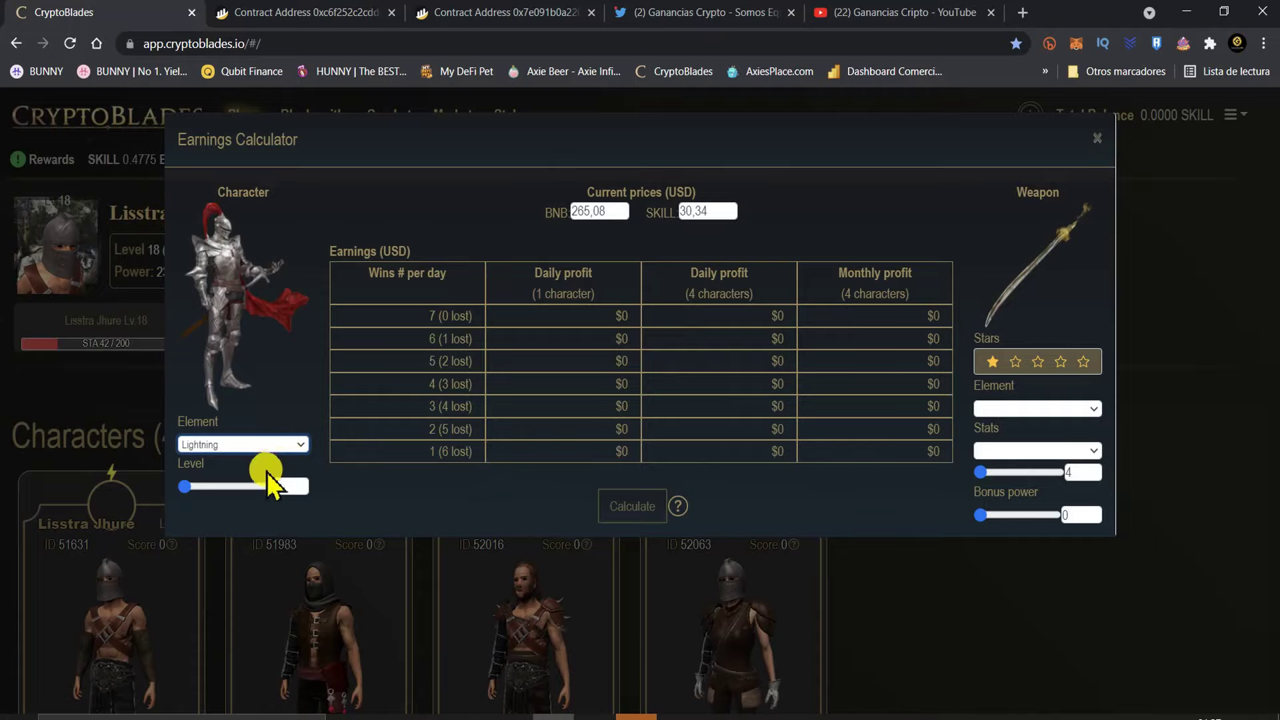
Adjust the character Level slider to 16
{"action": "key", "text": "Right"}
{"action": "key", "text": "Right"}
{"action": "key", "text": "Right"}
{"action": "key", "text": "Right"}
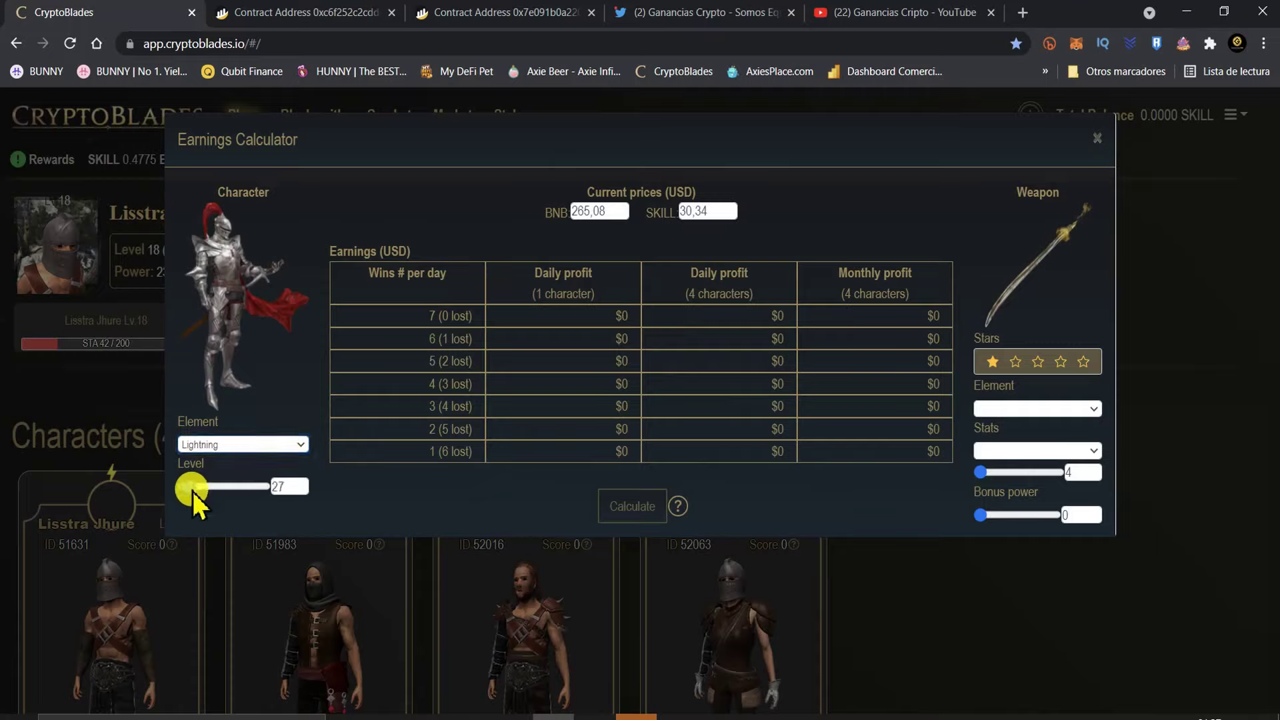
{"action": "key", "text": "Right"}
{"action": "key", "text": "Right"}
{"action": "key", "text": "Right"}
{"action": "left_click_drag", "start_coordinate": [189, 491], "coordinate": [192, 494]}
{"action": "key", "text": "Right"}
{"action": "key", "text": "Right"}
{"action": "key", "text": "Left"}
{"action": "key", "text": "Left"}
{"action": "key", "text": "Right"}
{"action": "key", "text": "Right"}
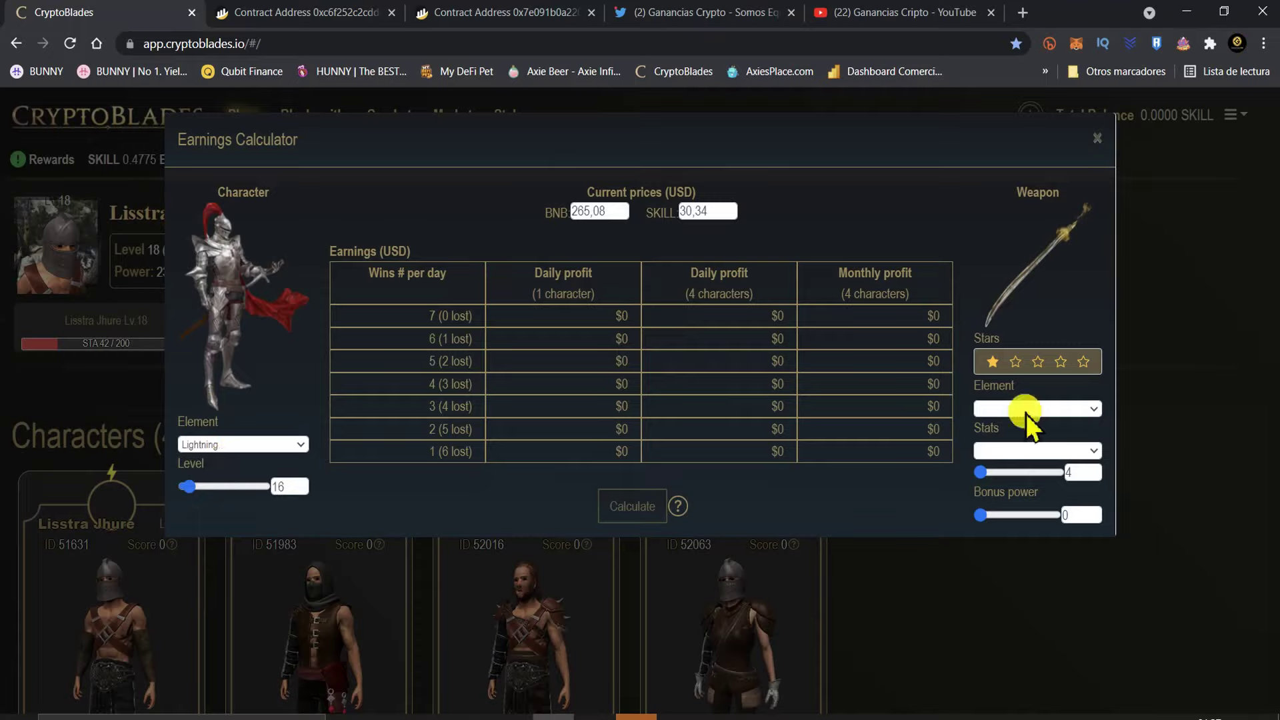
Make the weapon an Earth-element, two-star weapon with 206 stats
{"action": "left_click", "coordinate": [1061, 409]}
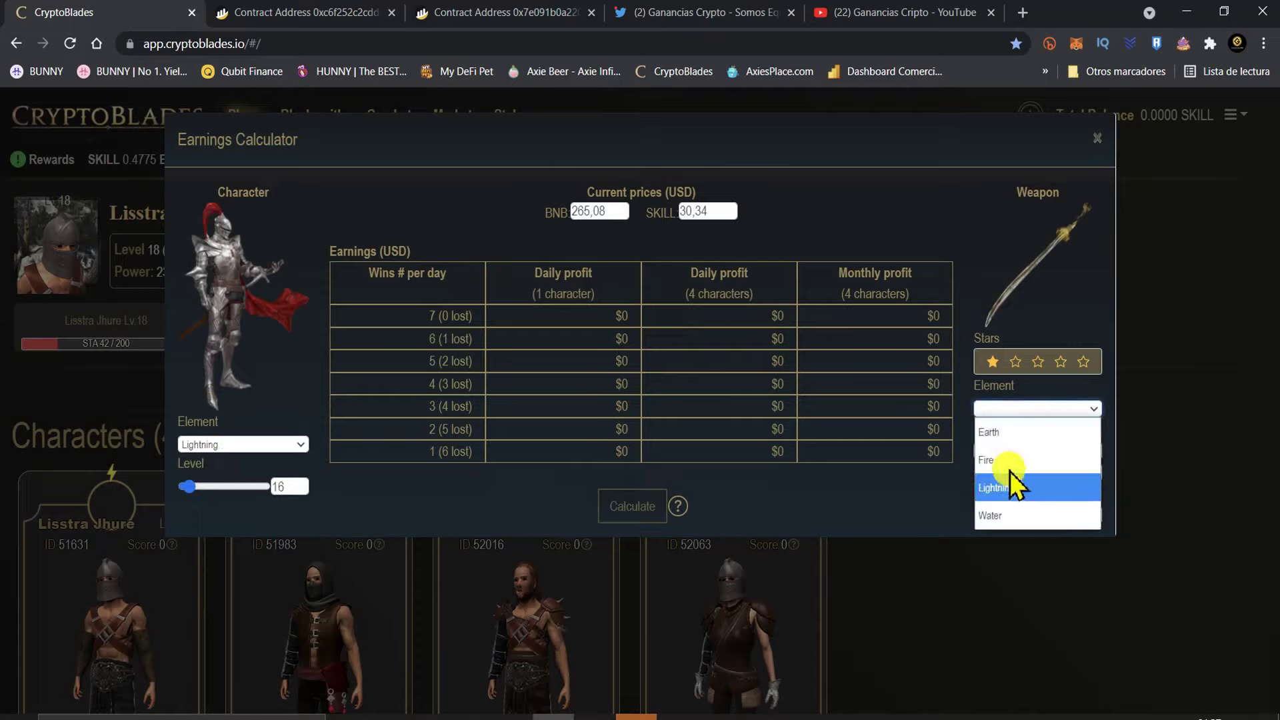
{"action": "left_click", "coordinate": [1005, 435]}
{"action": "left_click", "coordinate": [1012, 364]}
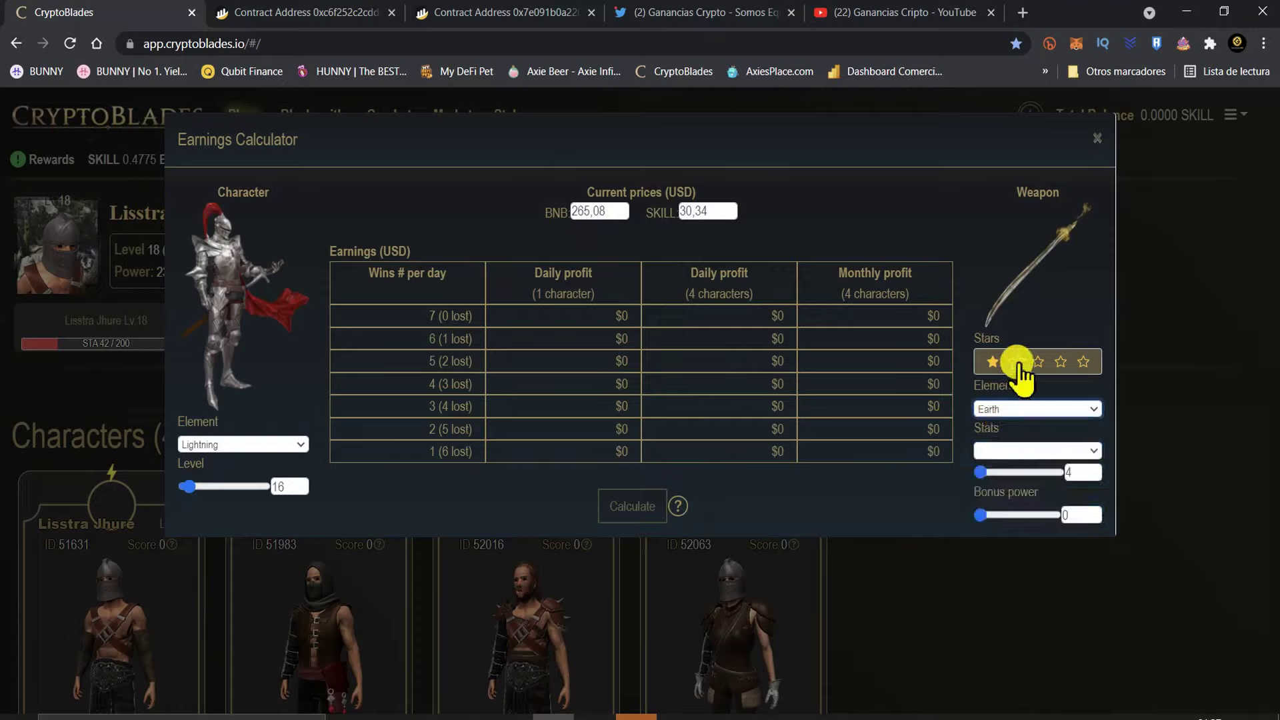
{"action": "left_click_drag", "start_coordinate": [987, 475], "coordinate": [997, 472]}
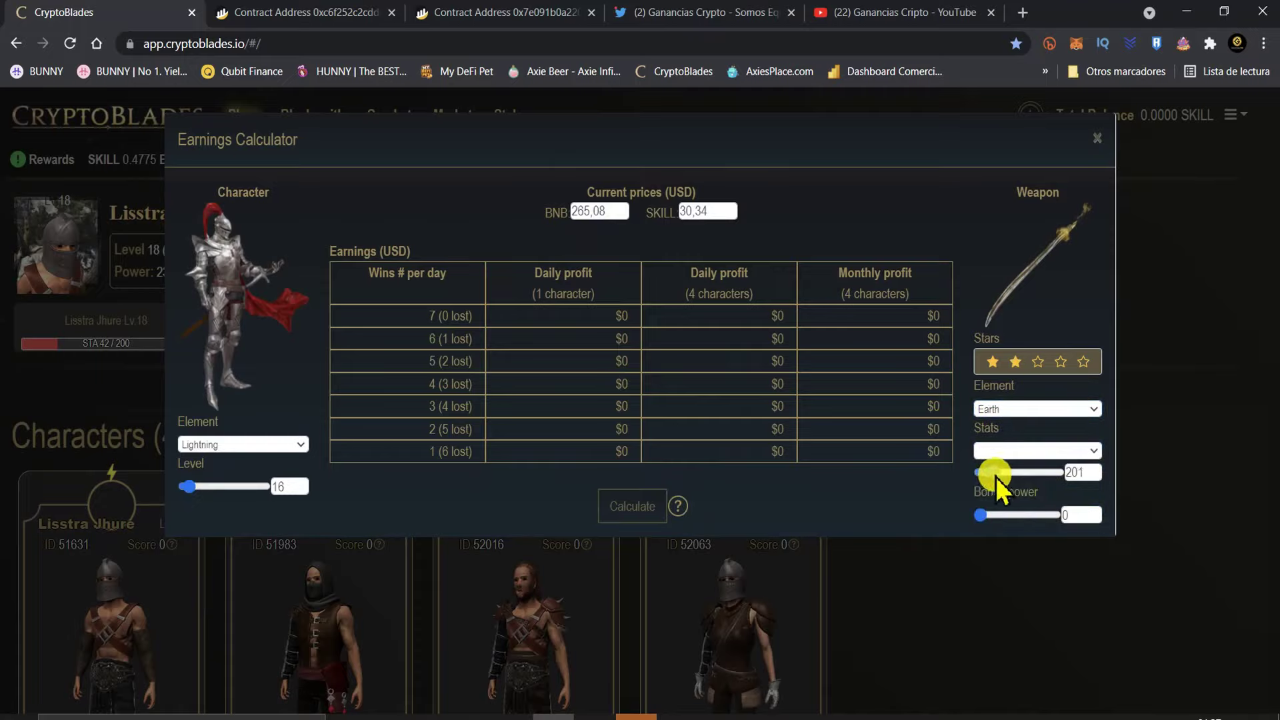
Give the weapon the PWR stat, calculate the earnings table, and bring up the CRYPTO BLADES workbook
{"action": "left_click", "coordinate": [1092, 451]}
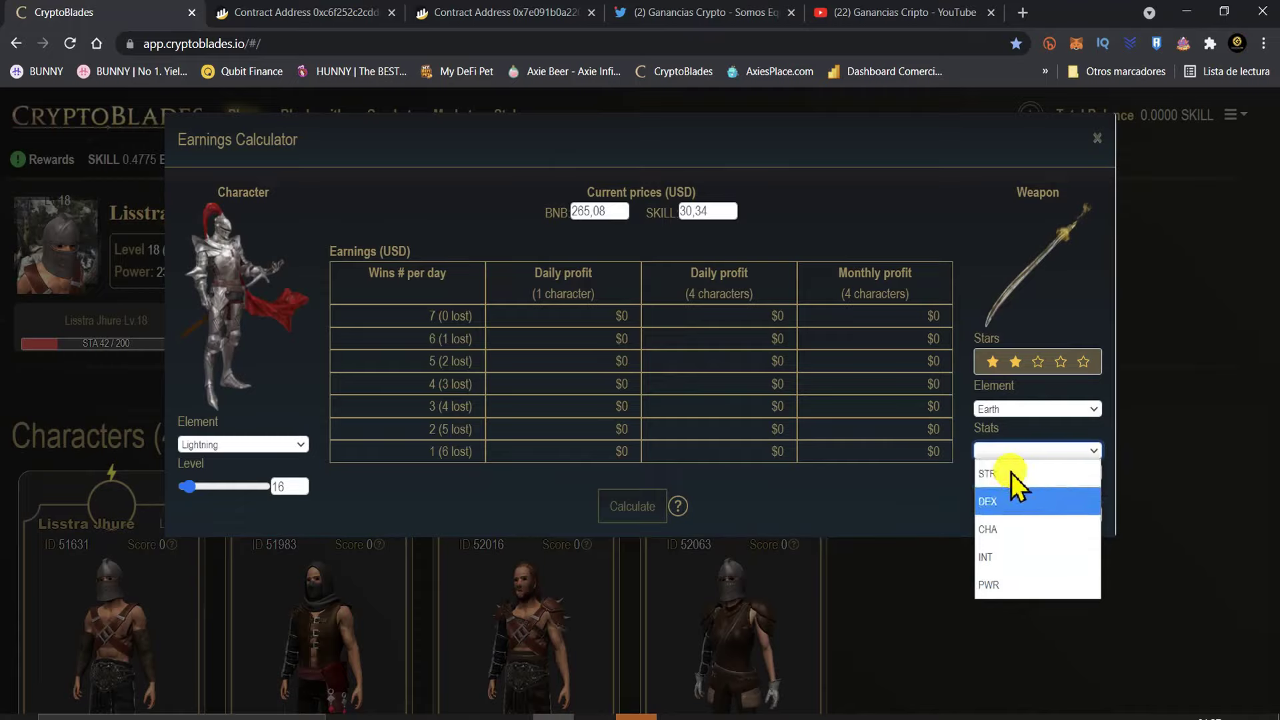
{"action": "left_click", "coordinate": [1003, 585]}
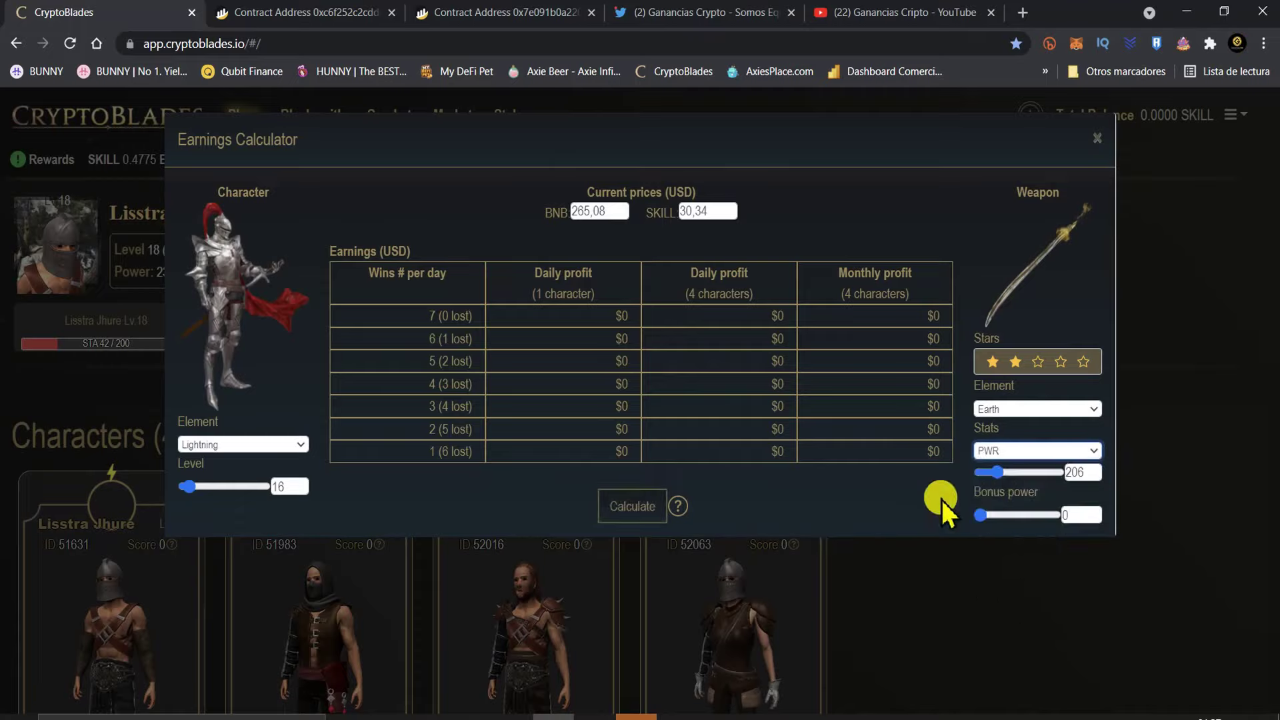
{"action": "left_click", "coordinate": [630, 510]}
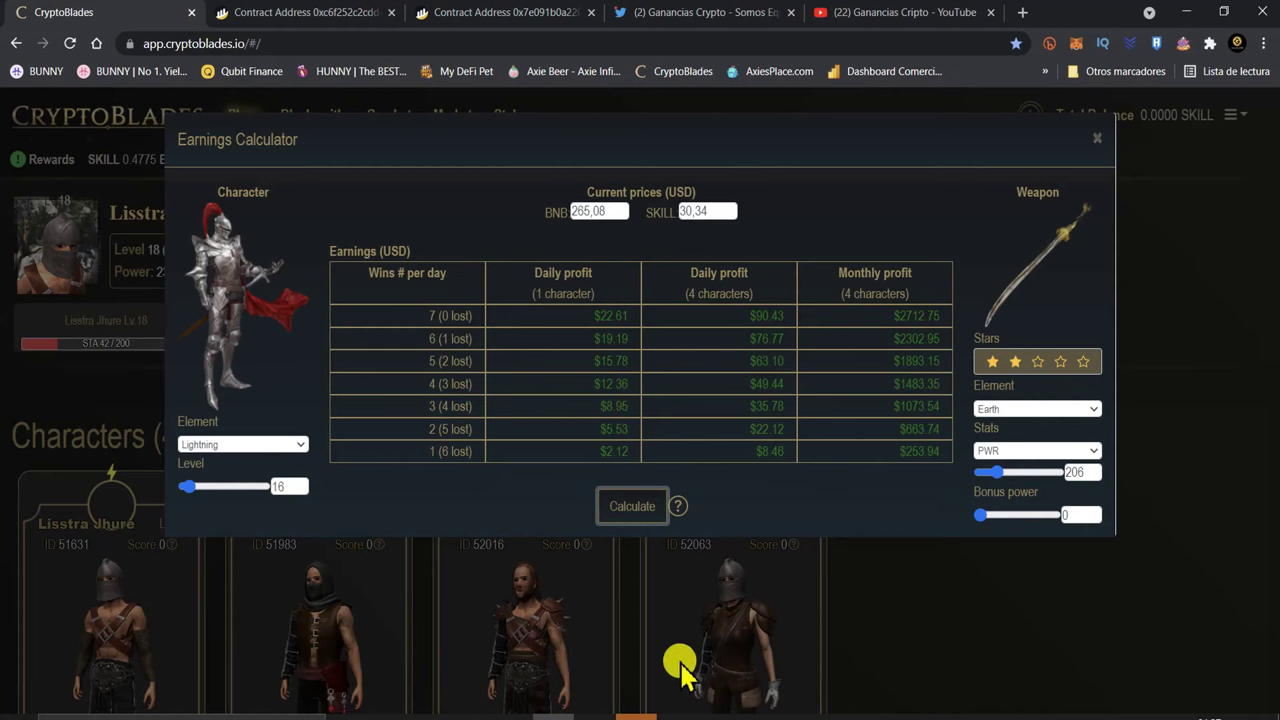
{"action": "left_click", "coordinate": [672, 716]}
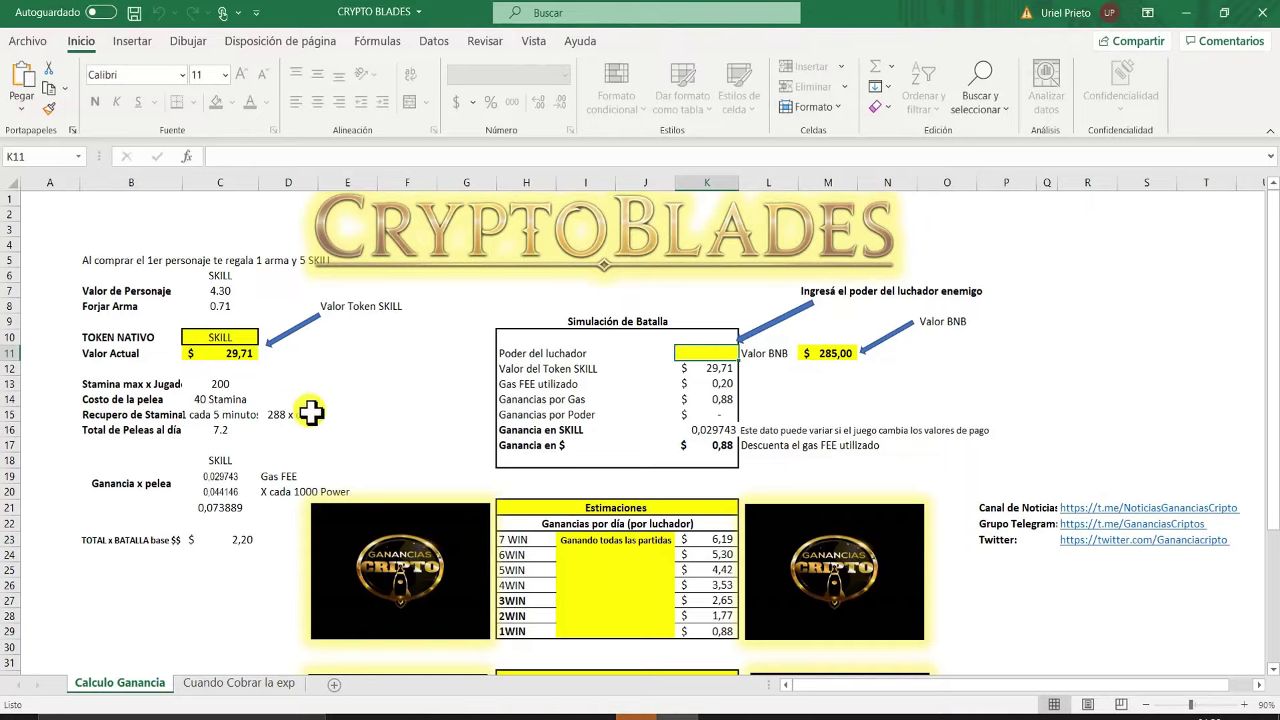
After checking the SKILL and BNB prices, enter 4200 as fighter power in K11
{"action": "left_click", "coordinate": [230, 354]}
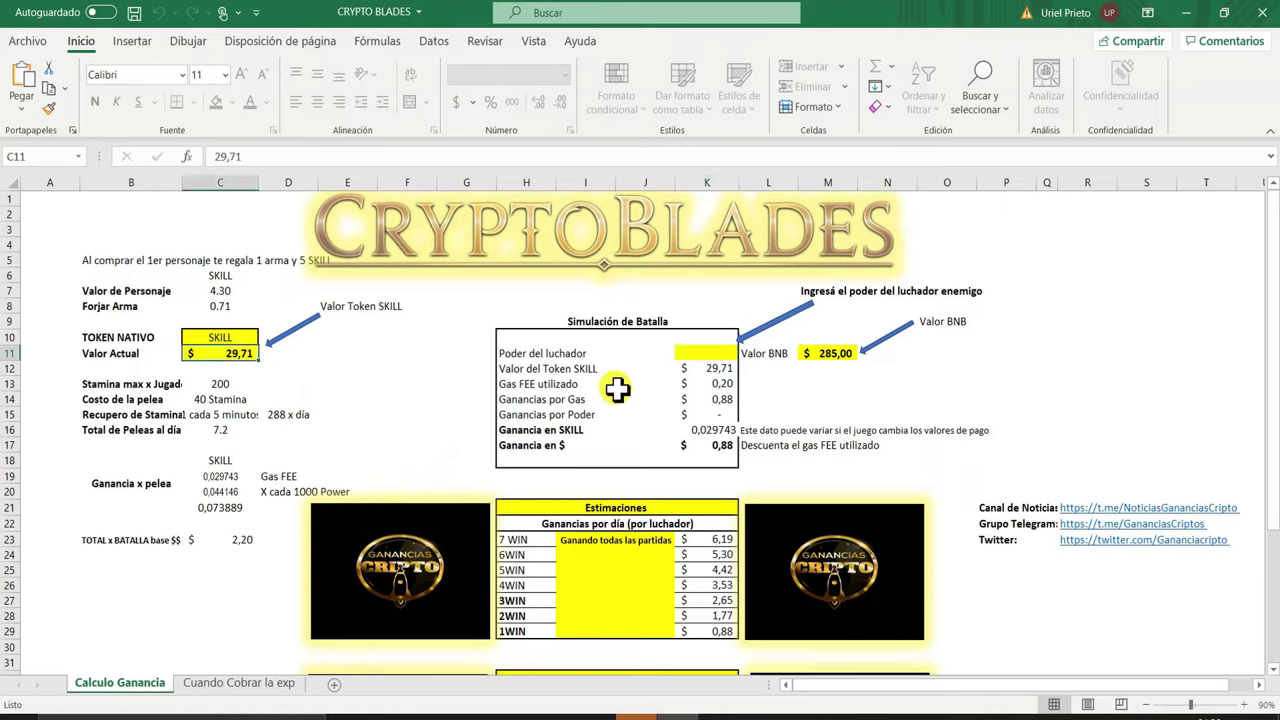
{"action": "left_click", "coordinate": [826, 353]}
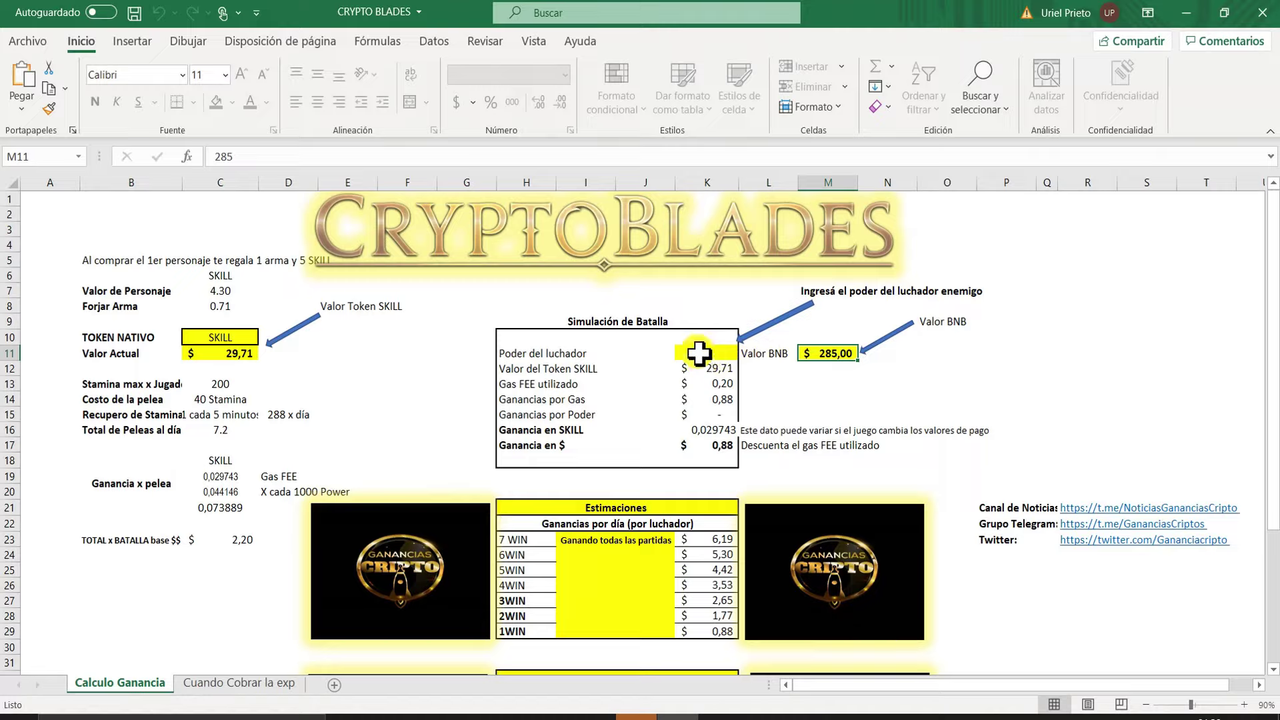
{"action": "left_click", "coordinate": [699, 354]}
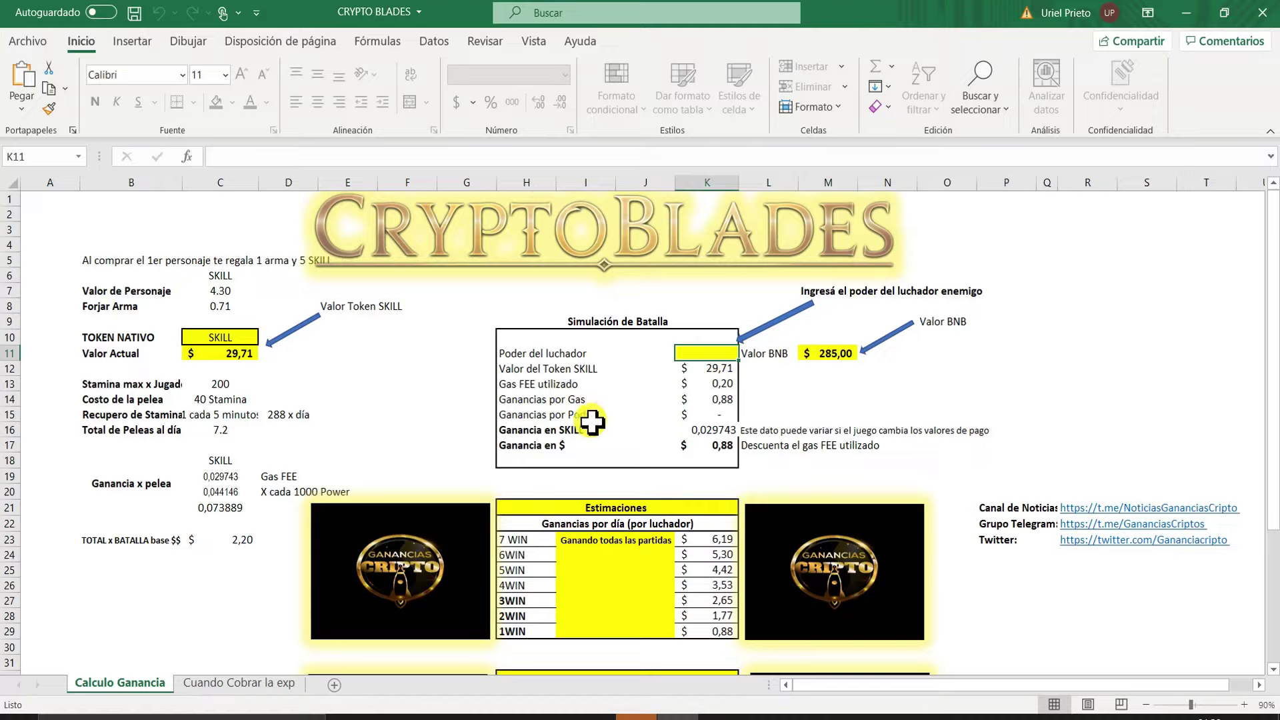
{"action": "type", "text": "4200"}
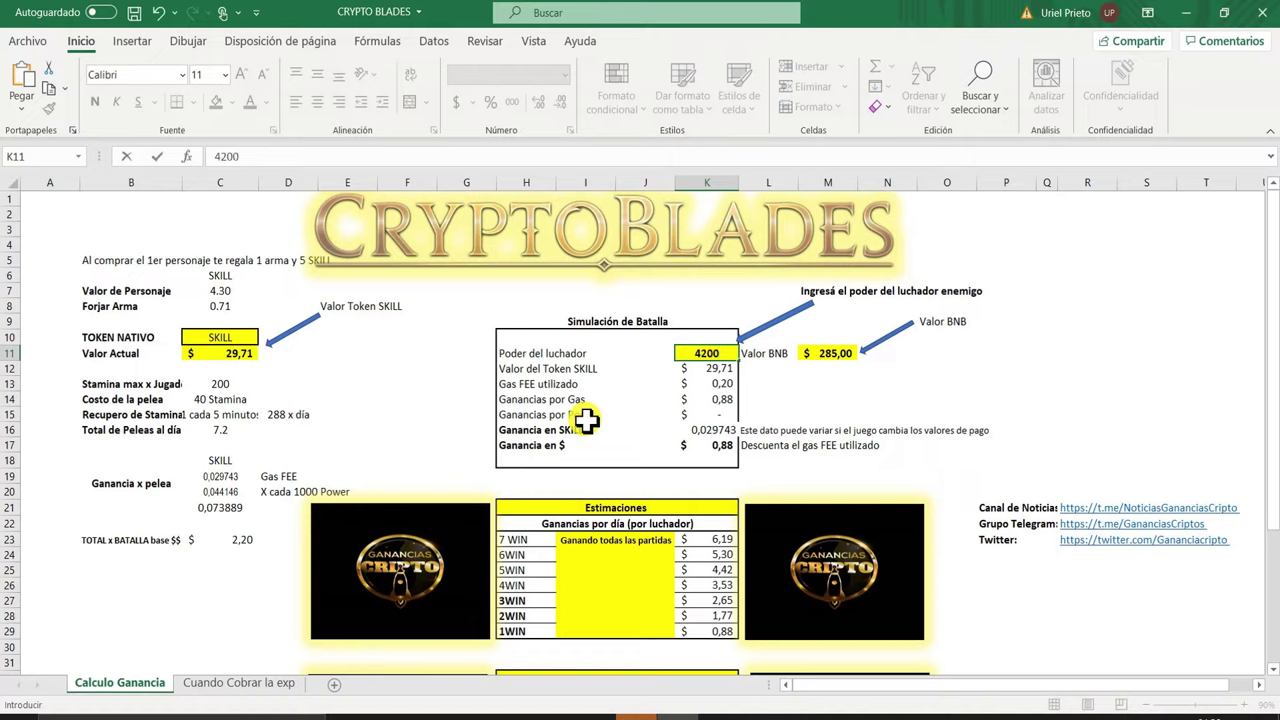
{"action": "key", "text": "Return"}
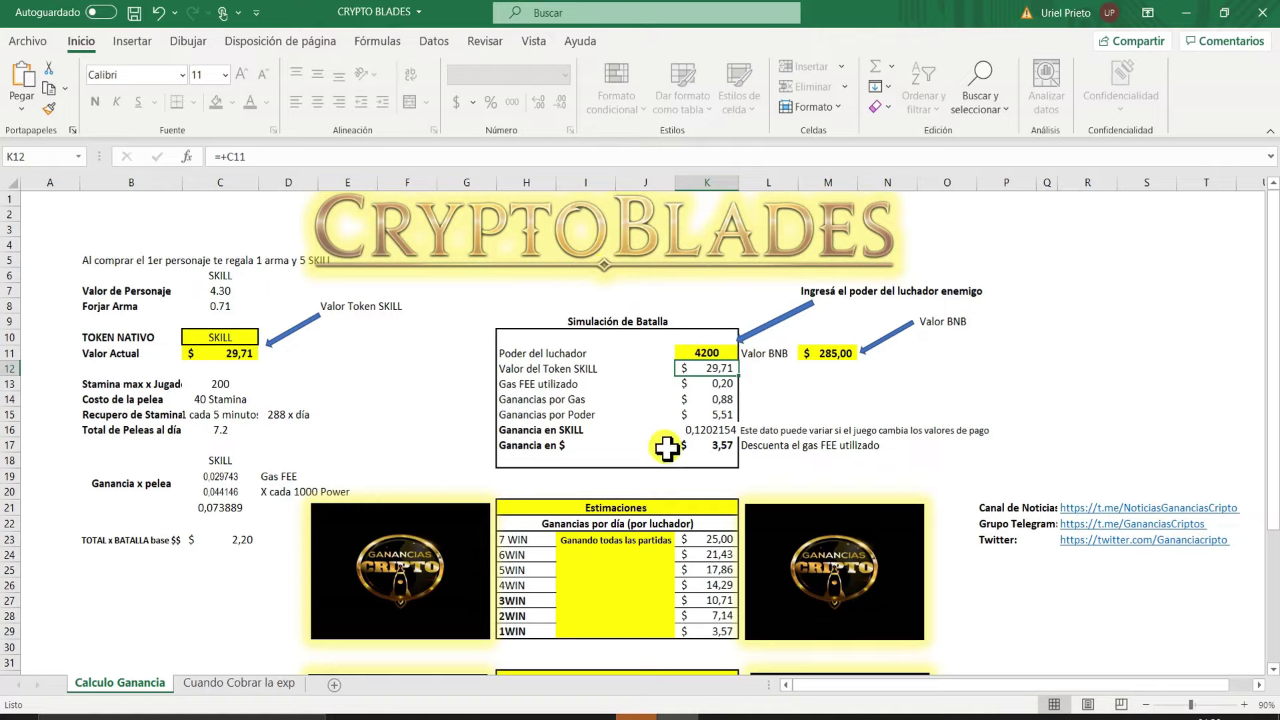
Inspect the SKILL and dollar earnings formulas in K16 and K17
{"action": "left_click", "coordinate": [688, 430]}
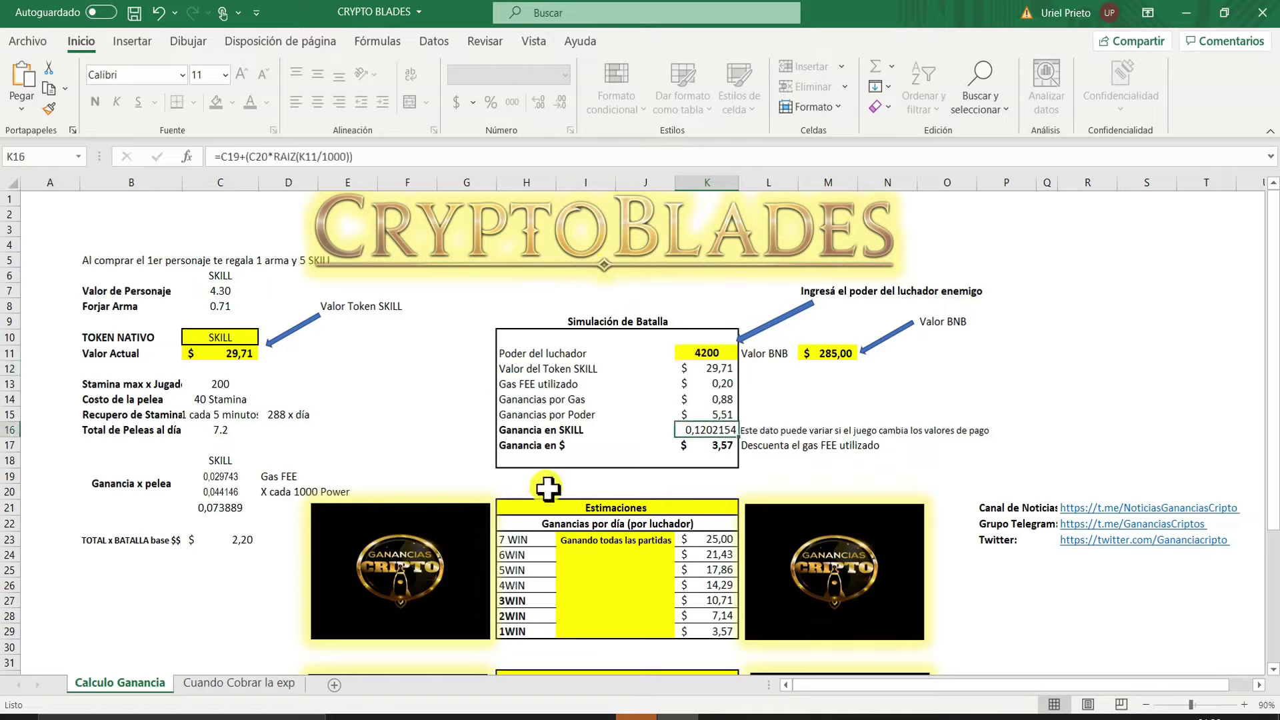
{"action": "left_click", "coordinate": [696, 447]}
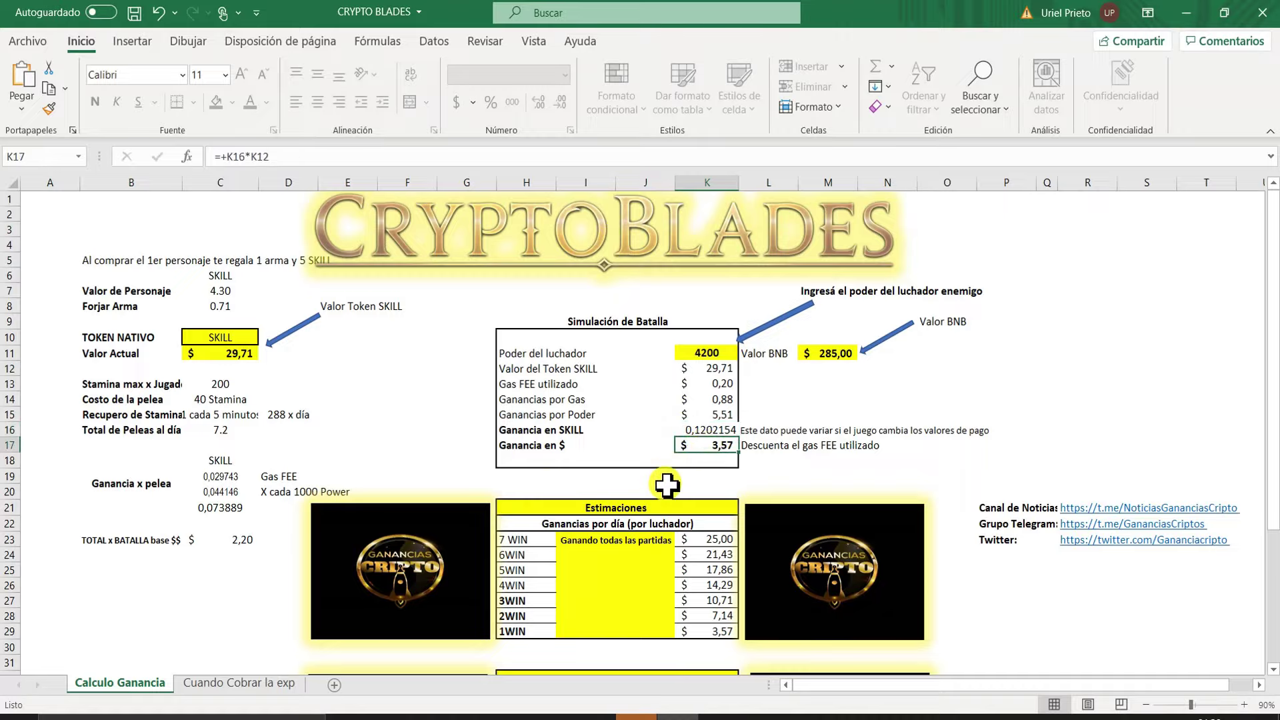
{"action": "scroll", "coordinate": [640, 480], "scroll_direction": "down", "scroll_amount": 2}
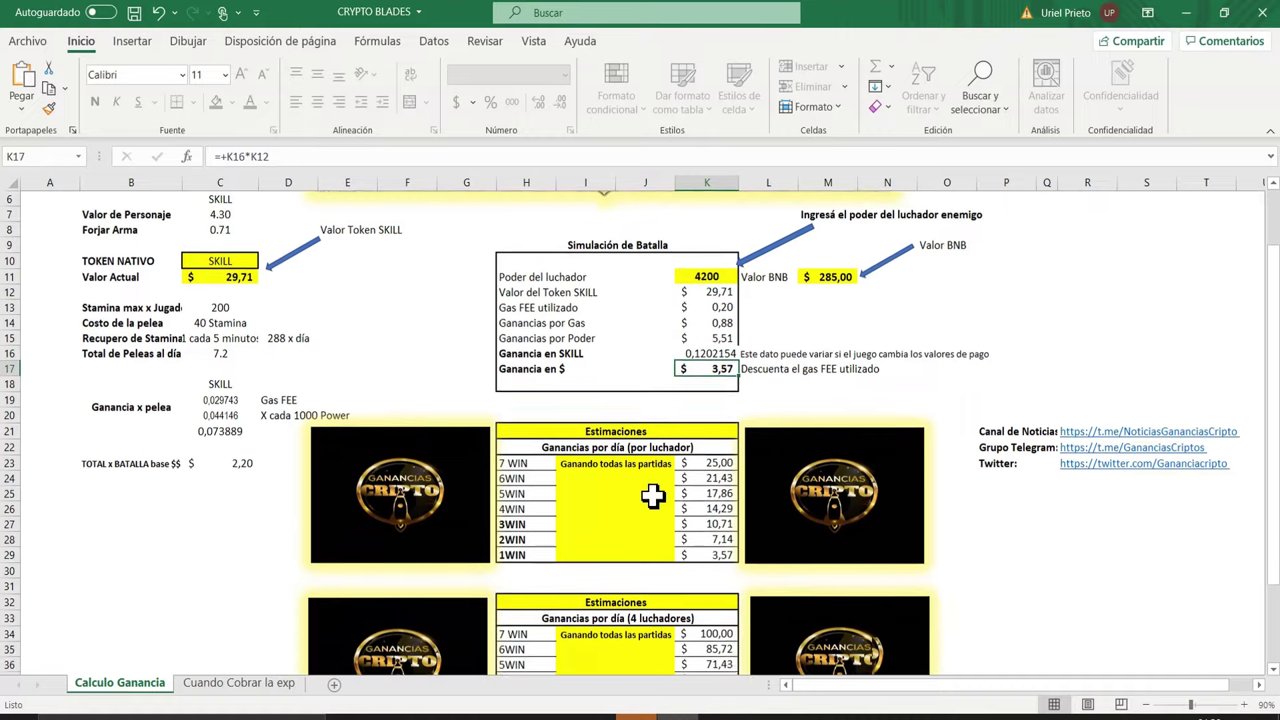
{"action": "scroll", "coordinate": [654, 495], "scroll_direction": "down", "scroll_amount": 3}
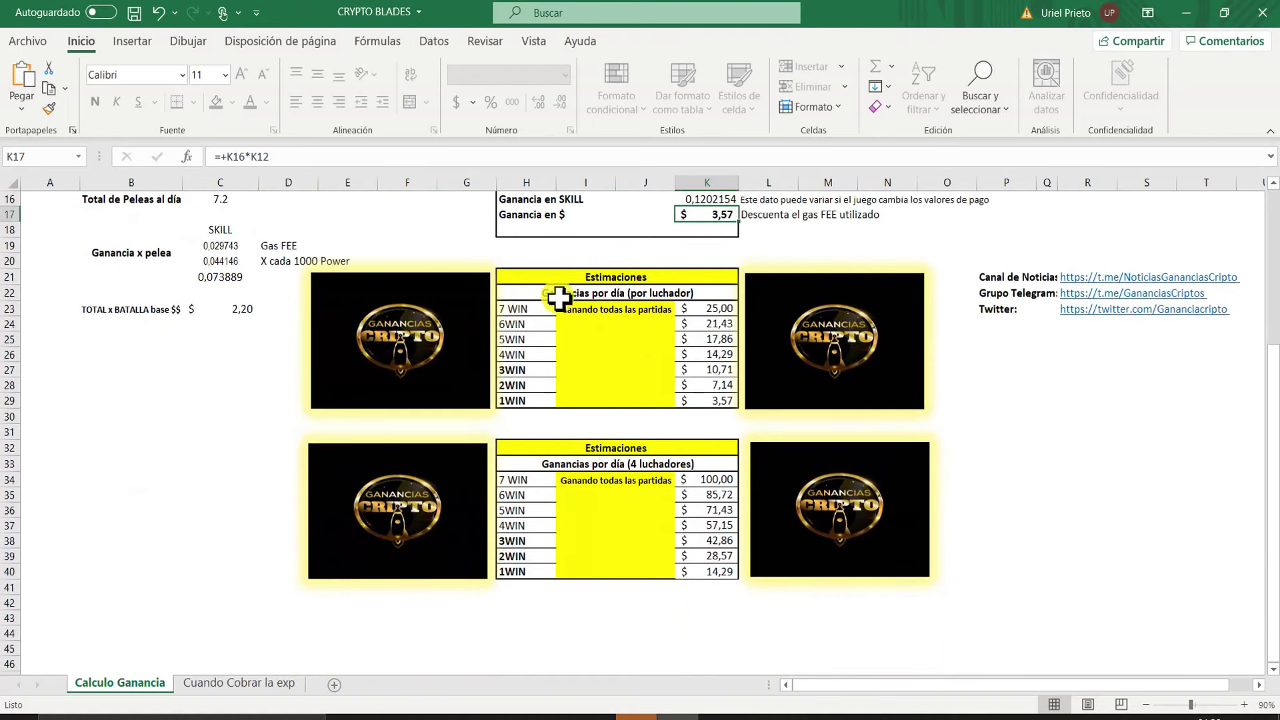
Review the win-count and four-fighter Estimaciones tables, now $25,00 daily at 7 wins
{"action": "left_click", "coordinate": [521, 311]}
{"action": "left_click", "coordinate": [522, 325]}
{"action": "left_click", "coordinate": [522, 340]}
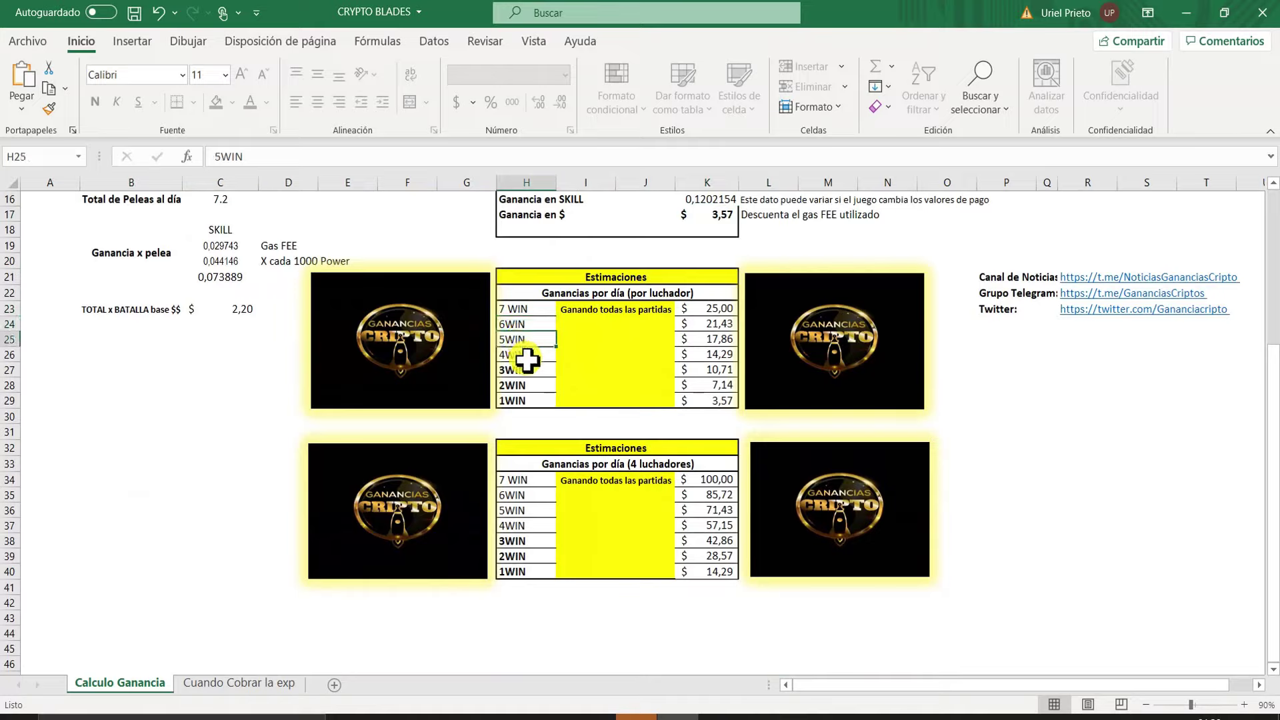
{"action": "left_click", "coordinate": [522, 355]}
{"action": "left_click", "coordinate": [523, 370]}
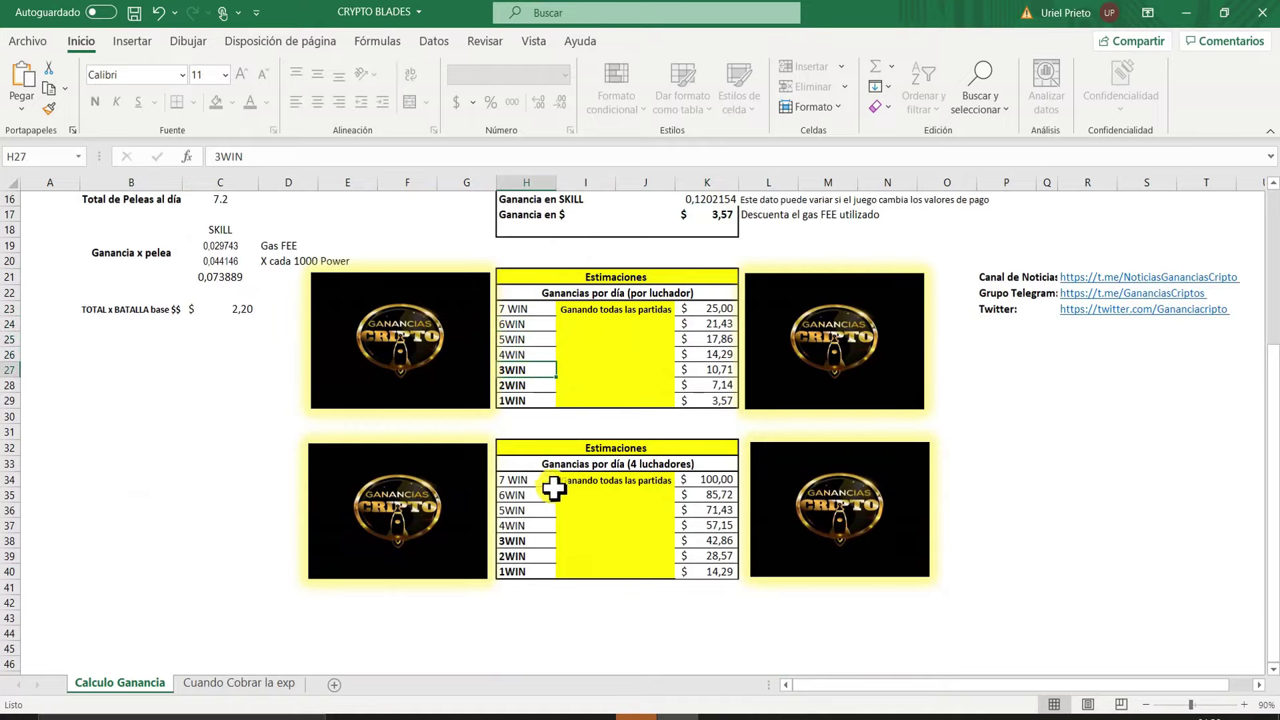
{"action": "left_click", "coordinate": [543, 463]}
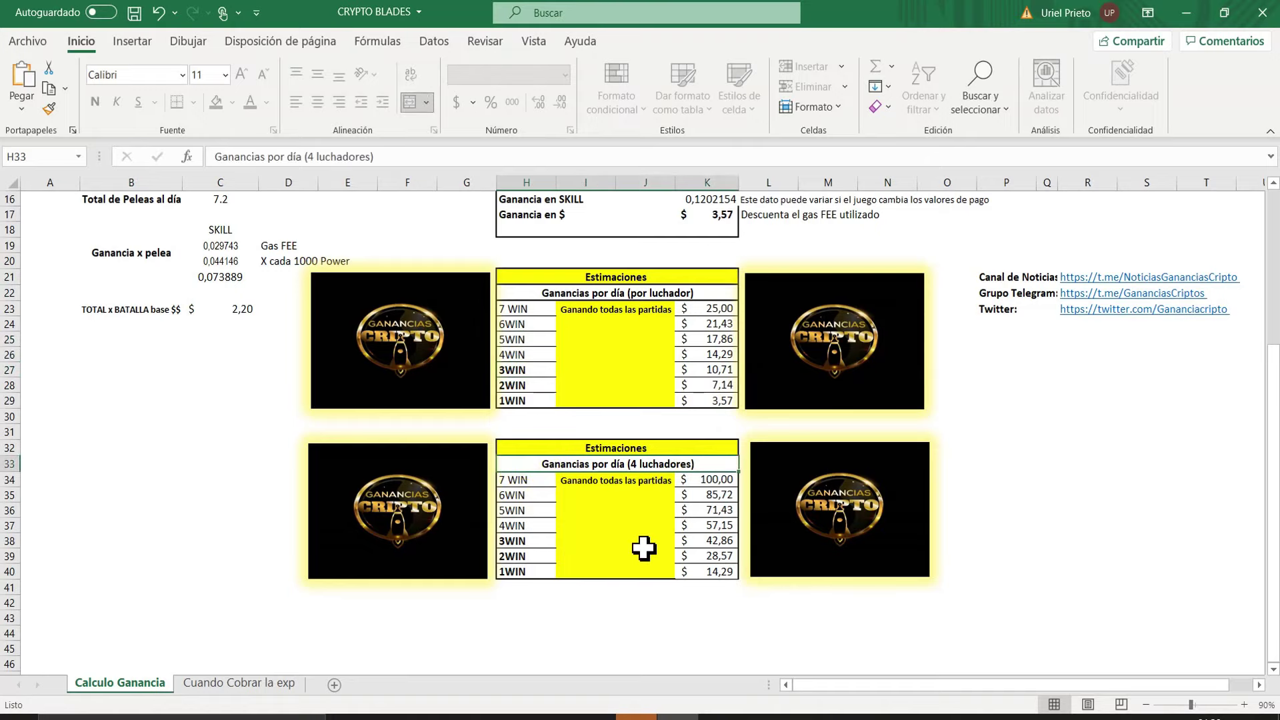
{"action": "scroll", "coordinate": [645, 548], "scroll_direction": "up", "scroll_amount": 1}
{"action": "scroll", "coordinate": [657, 557], "scroll_direction": "up", "scroll_amount": 1}
{"action": "scroll", "coordinate": [656, 557], "scroll_direction": "up", "scroll_amount": 3}
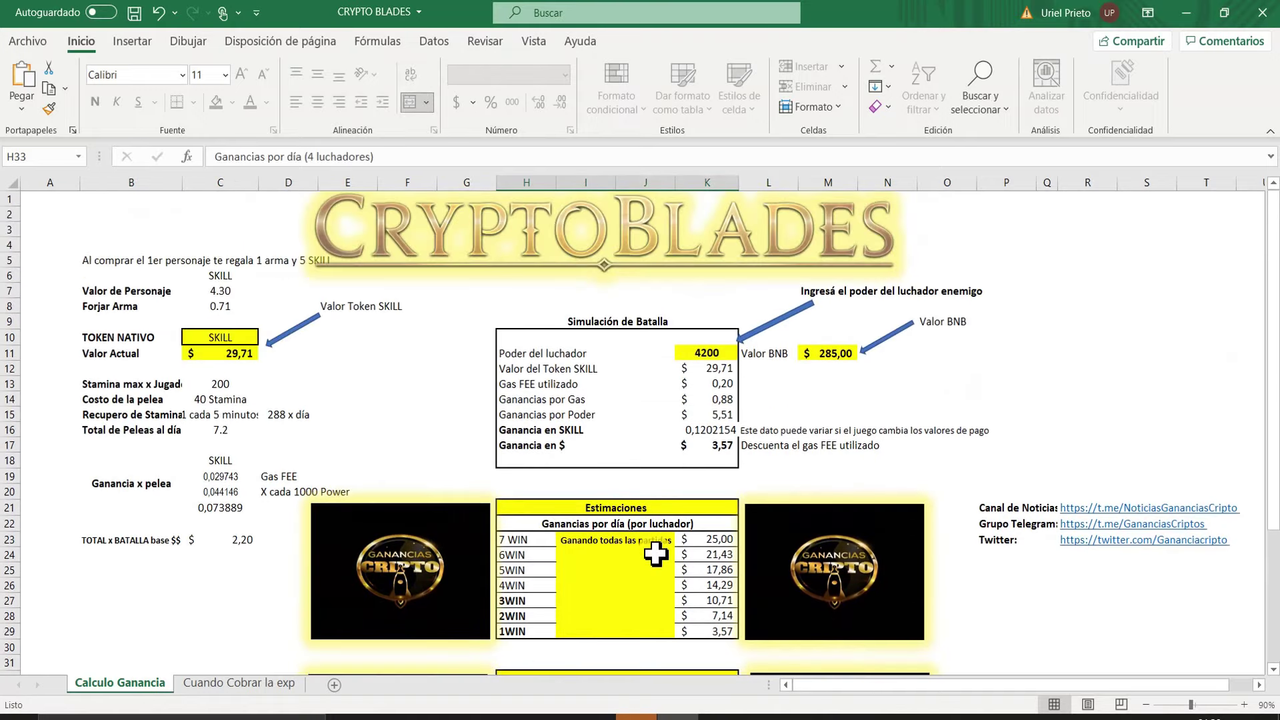
{"action": "scroll", "coordinate": [655, 553], "scroll_direction": "down", "scroll_amount": 2}
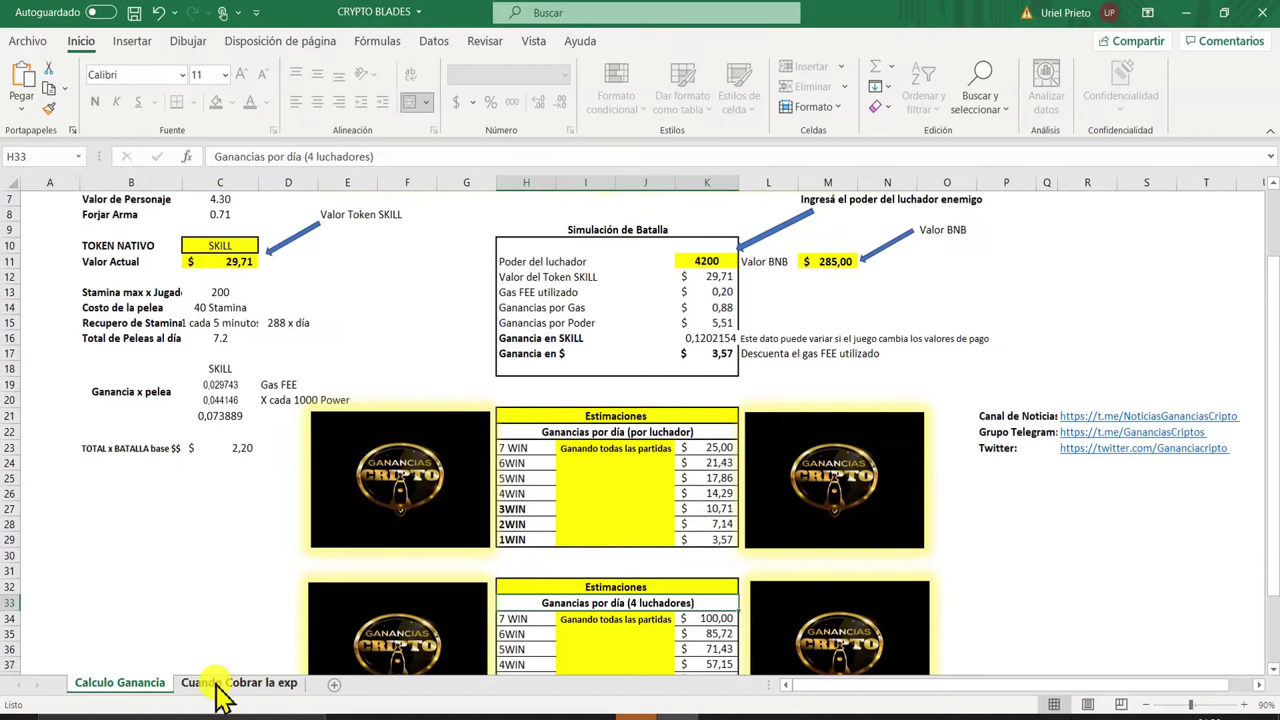
{"action": "left_click", "coordinate": [248, 683]}
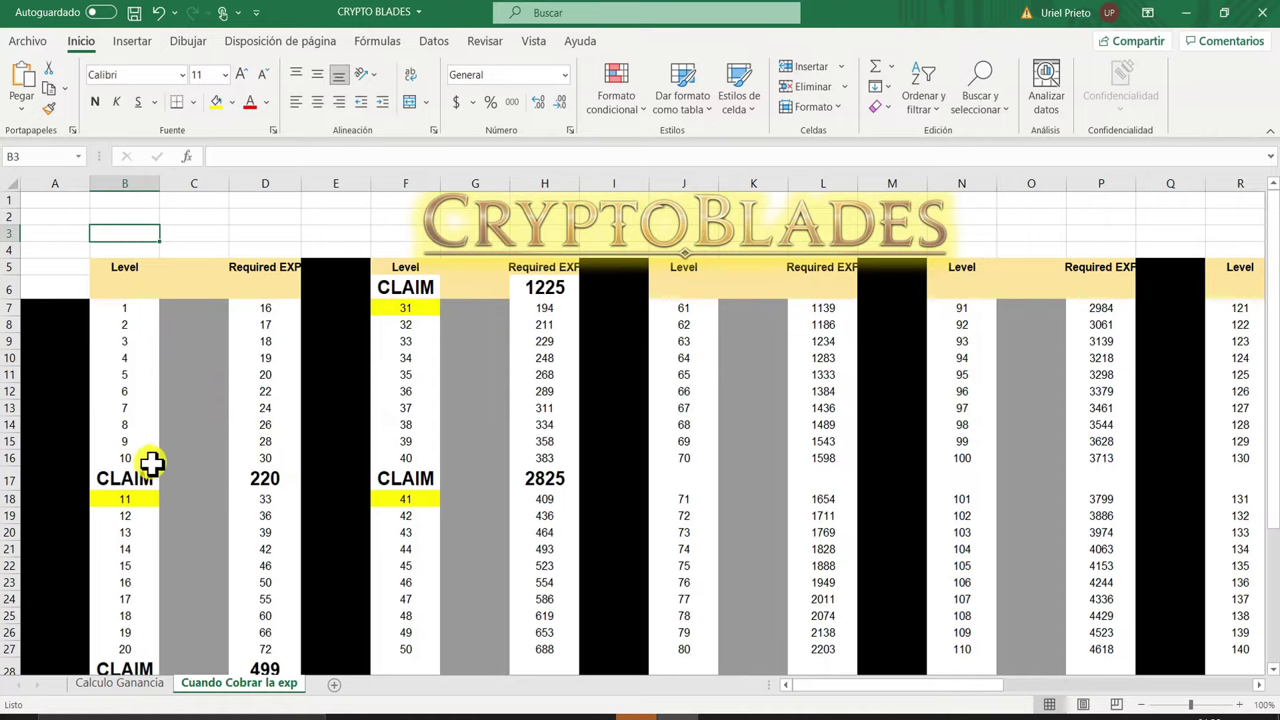
{"action": "left_click", "coordinate": [256, 482]}
{"action": "scroll", "coordinate": [256, 483], "scroll_direction": "down", "scroll_amount": 2}
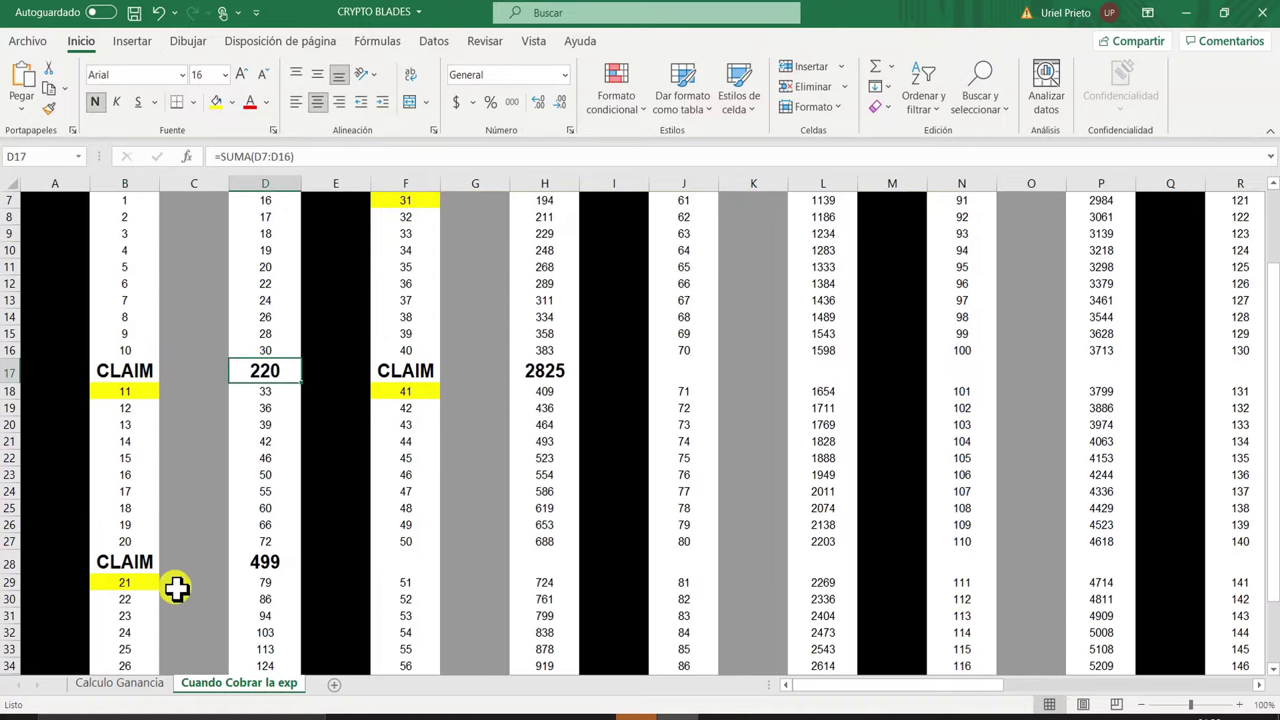
{"action": "left_click", "coordinate": [262, 566]}
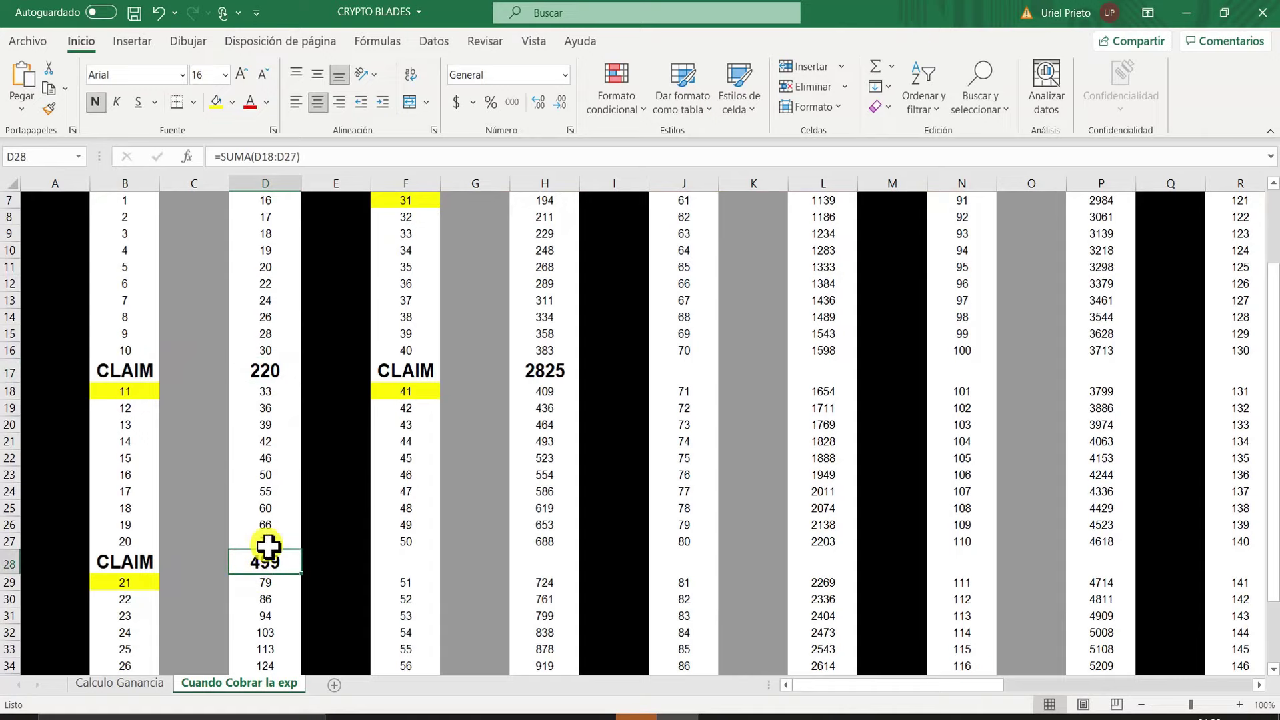
{"action": "scroll", "coordinate": [343, 517], "scroll_direction": "up", "scroll_amount": 2}
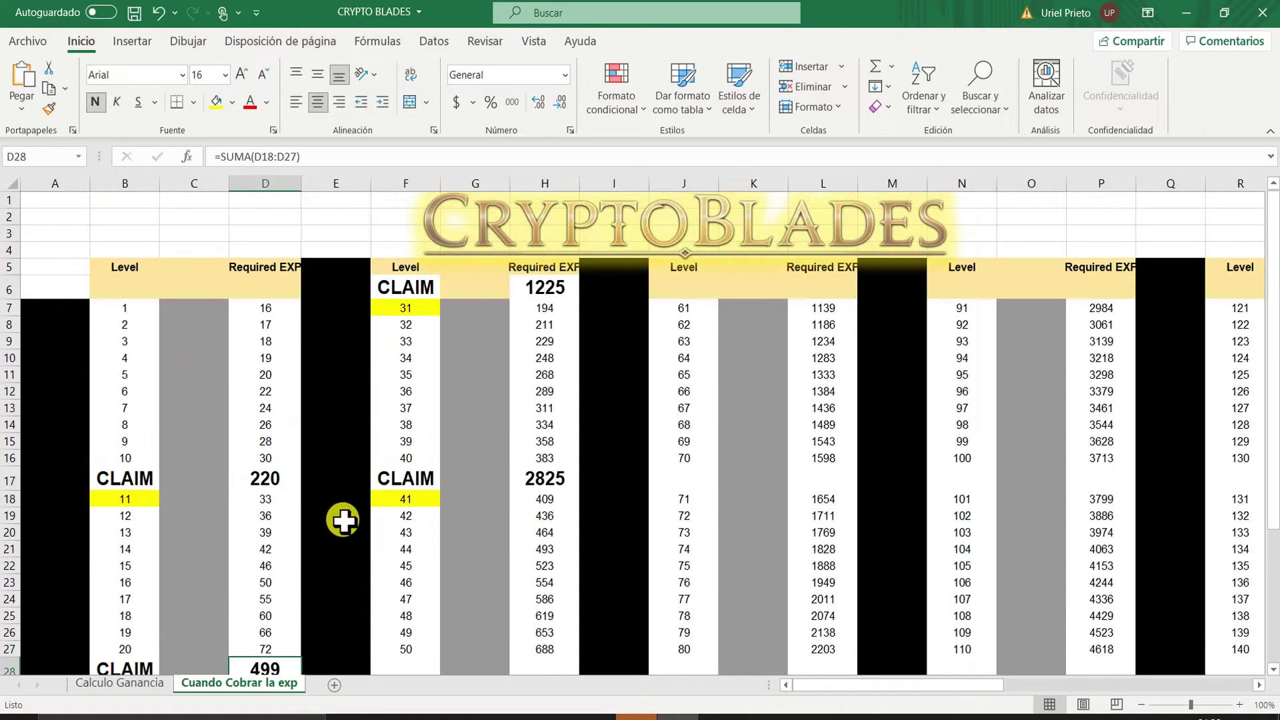
{"action": "left_click", "coordinate": [512, 481]}
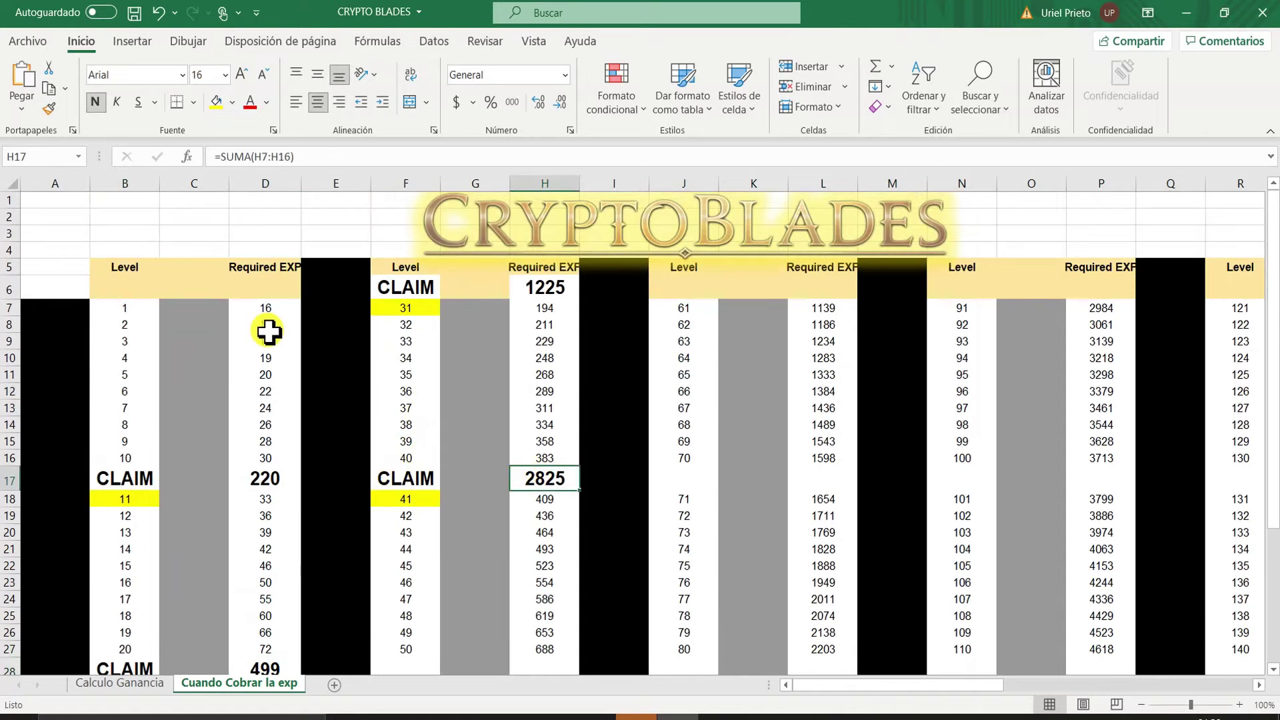
{"action": "left_click_drag", "start_coordinate": [266, 325], "coordinate": [265, 374]}
{"action": "left_click_drag", "start_coordinate": [134, 324], "coordinate": [129, 443]}
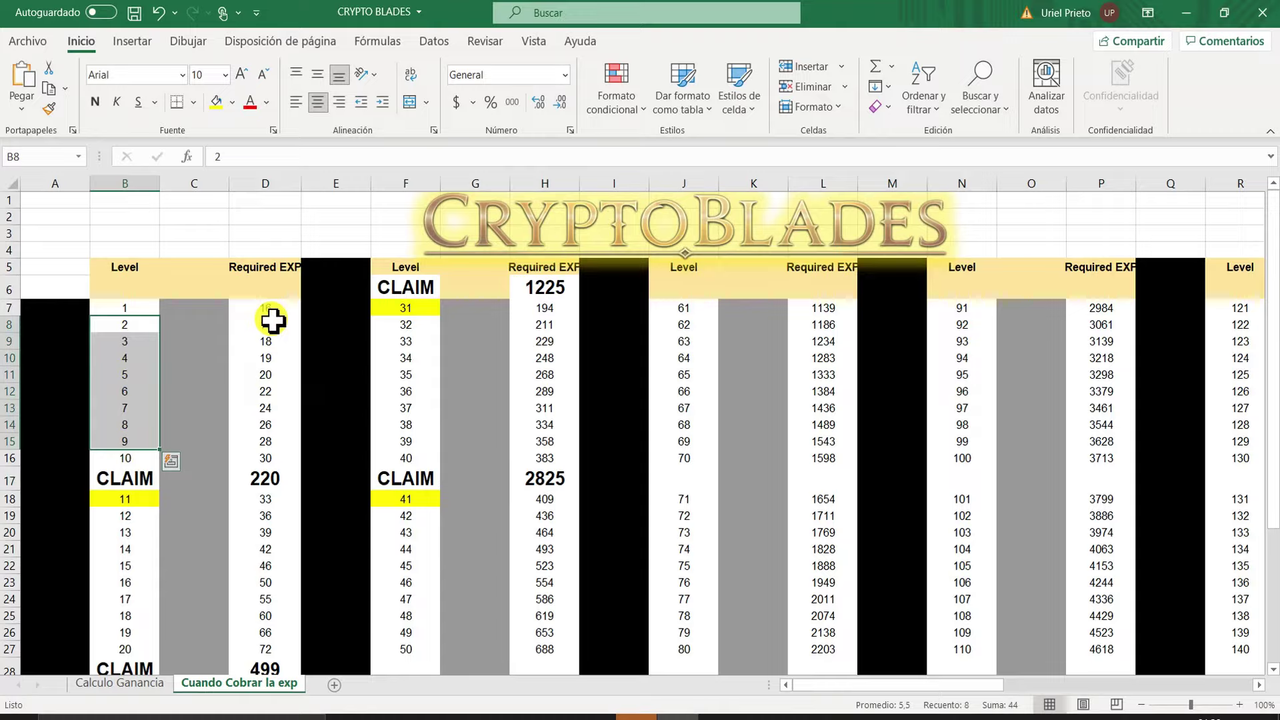
{"action": "left_click", "coordinate": [260, 476]}
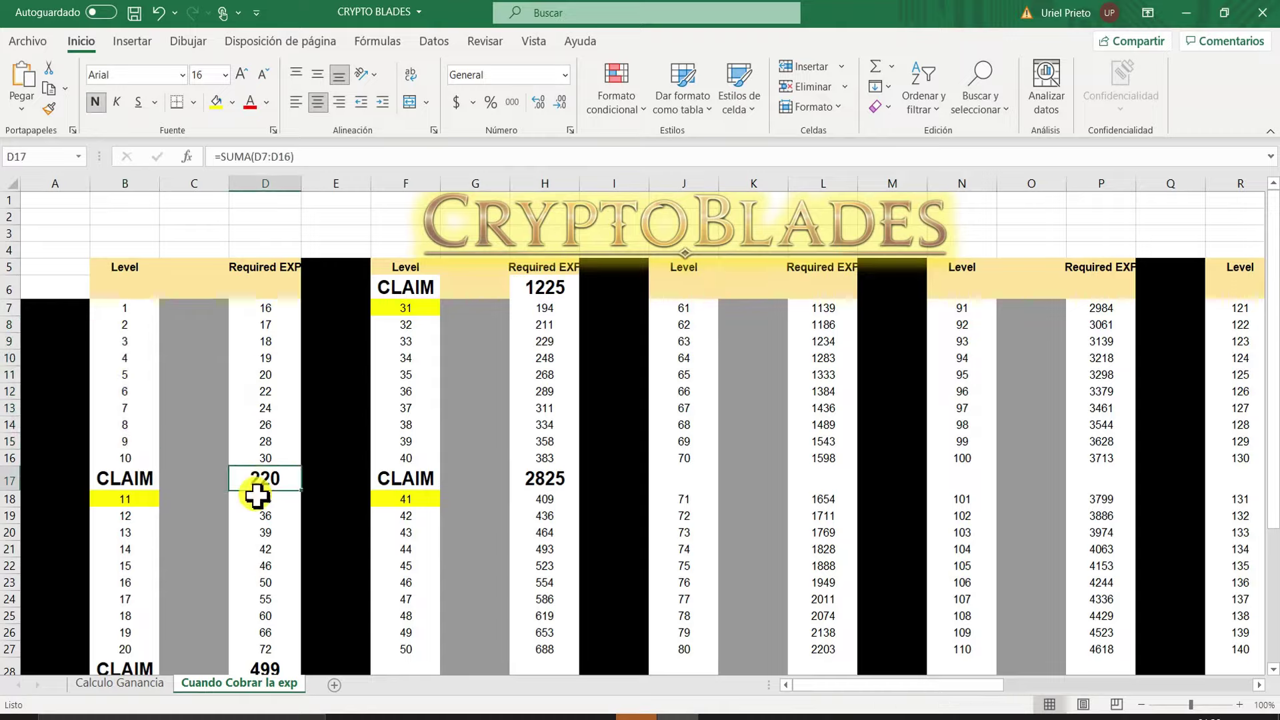
{"action": "left_click", "coordinate": [126, 478]}
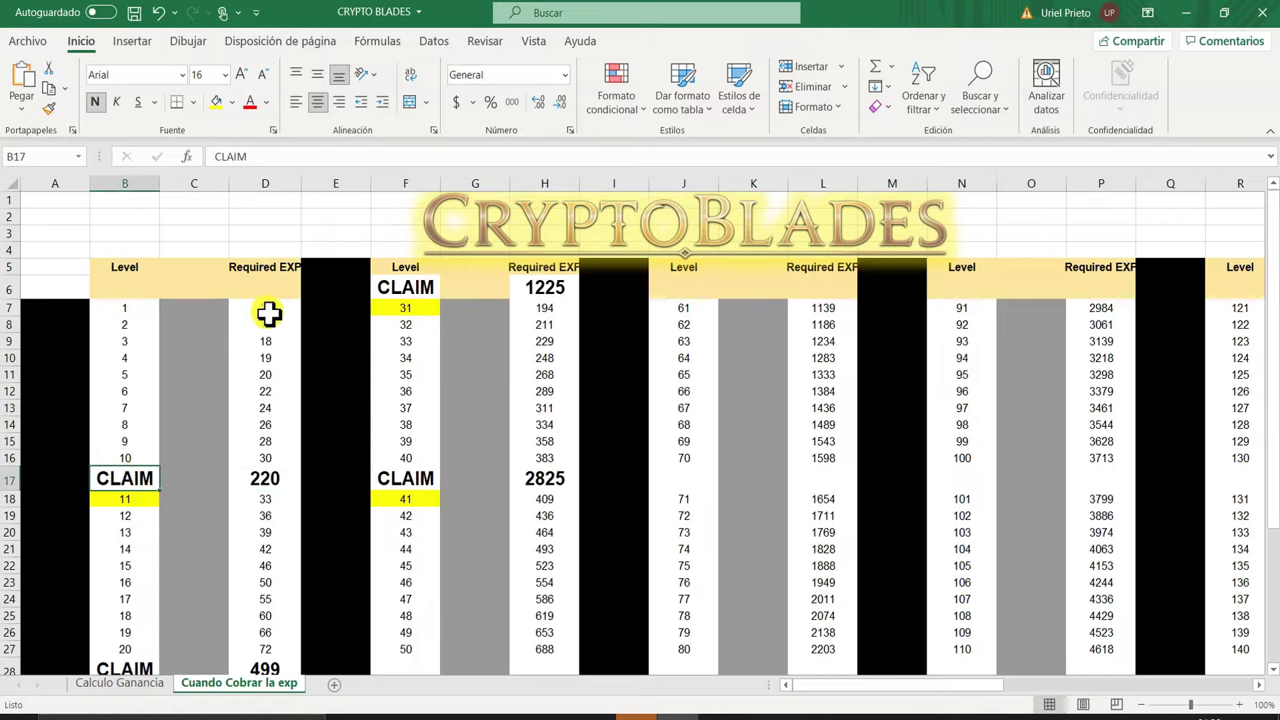
{"action": "left_click_drag", "start_coordinate": [267, 308], "coordinate": [263, 474]}
{"action": "left_click", "coordinate": [264, 480]}
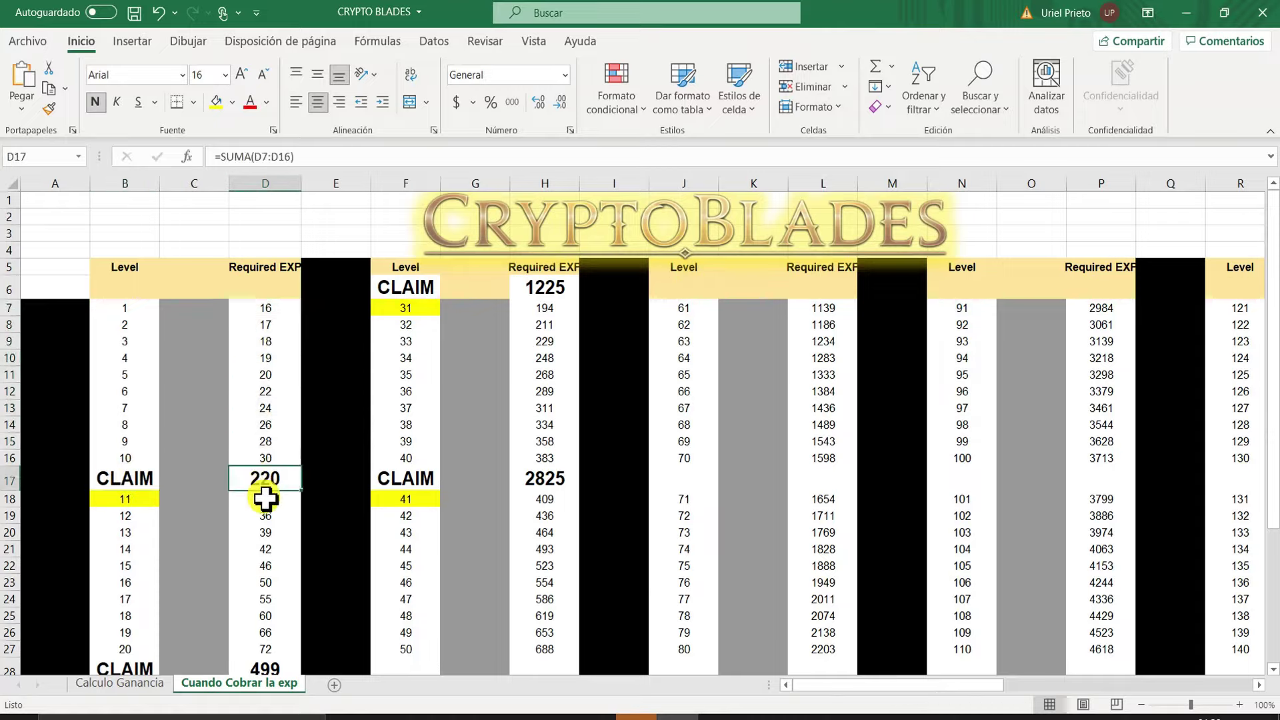
{"action": "left_click", "coordinate": [114, 481]}
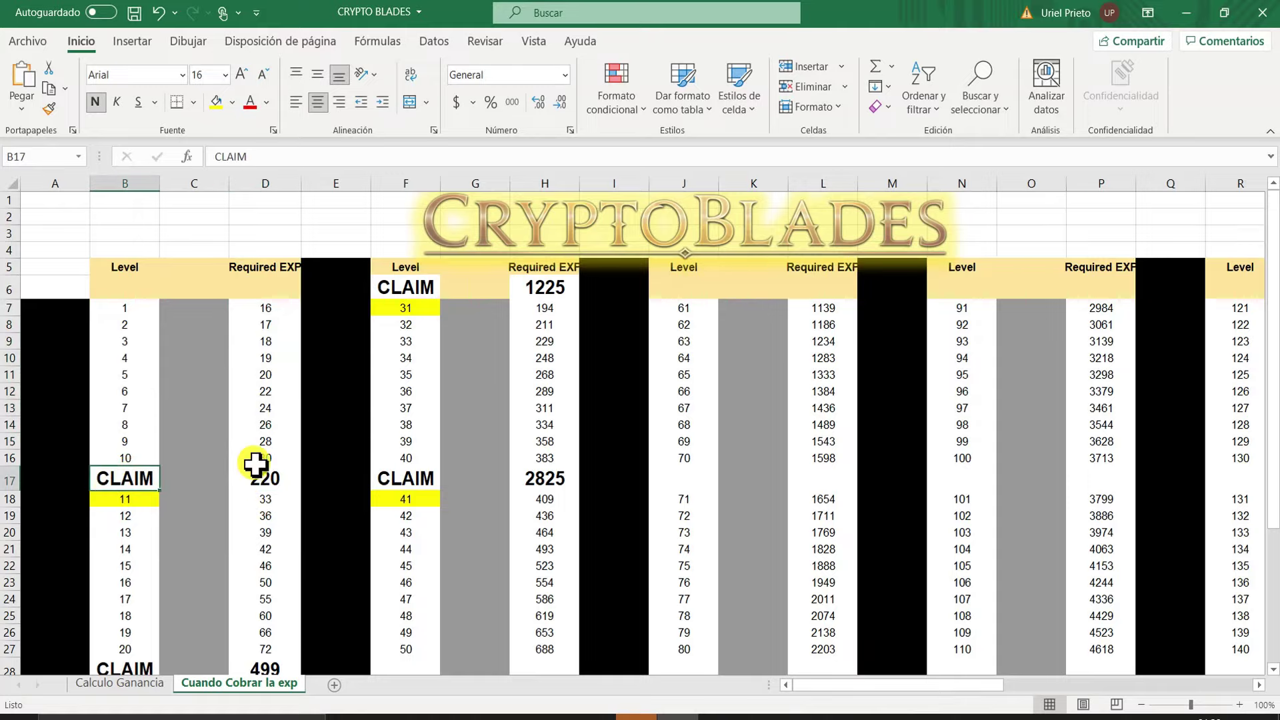
{"action": "scroll", "coordinate": [266, 460], "scroll_direction": "down", "scroll_amount": 1}
{"action": "scroll", "coordinate": [263, 494], "scroll_direction": "down", "scroll_amount": 1}
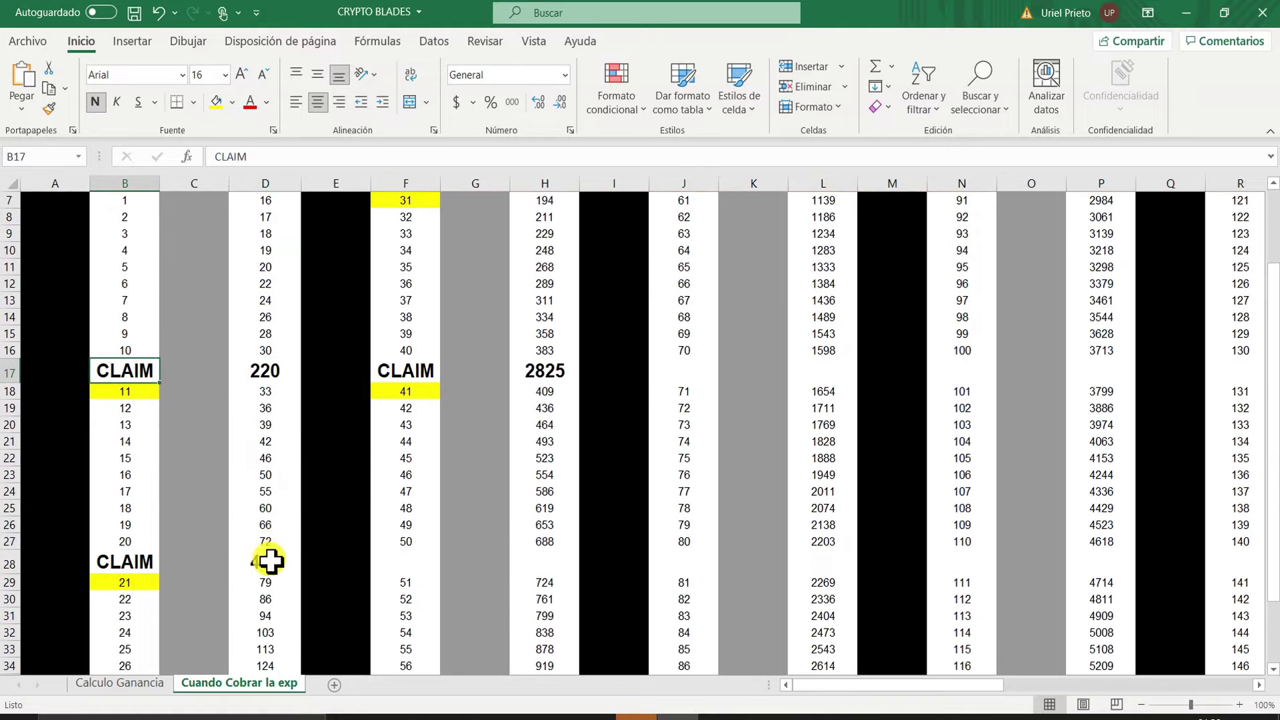
{"action": "left_click", "coordinate": [263, 562]}
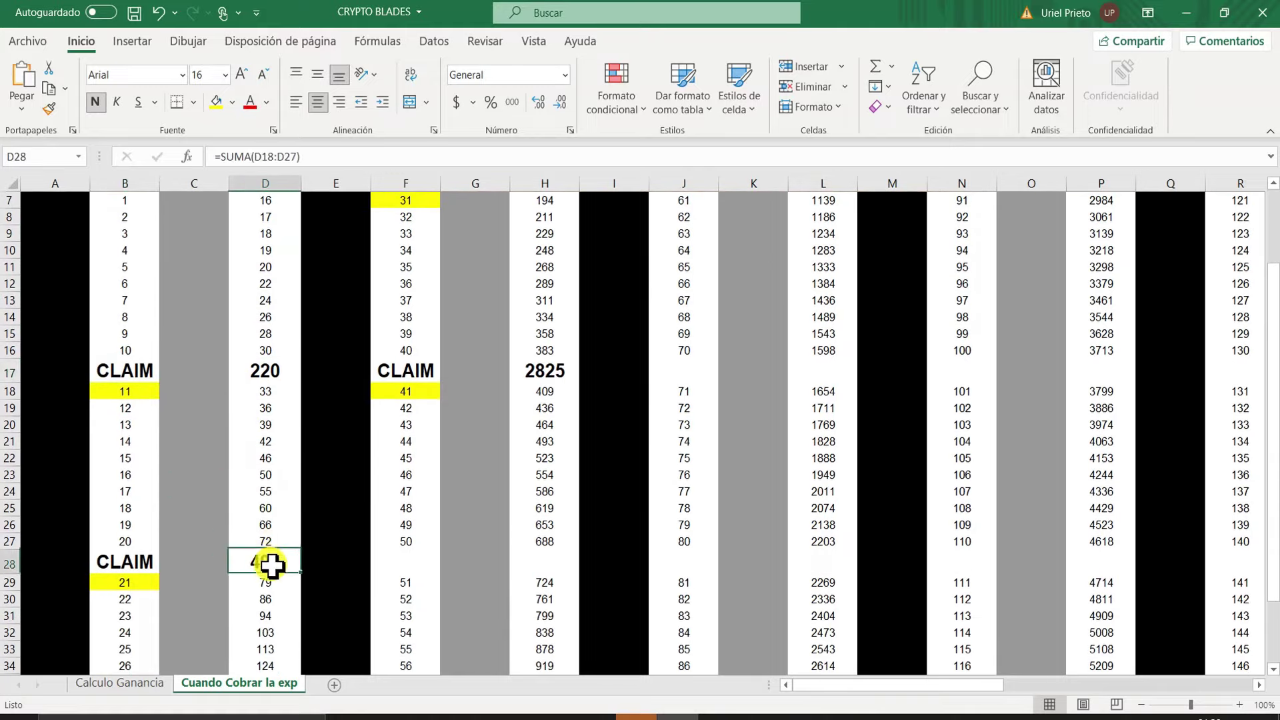
{"action": "left_click", "coordinate": [115, 560]}
{"action": "scroll", "coordinate": [244, 587], "scroll_direction": "up", "scroll_amount": 1}
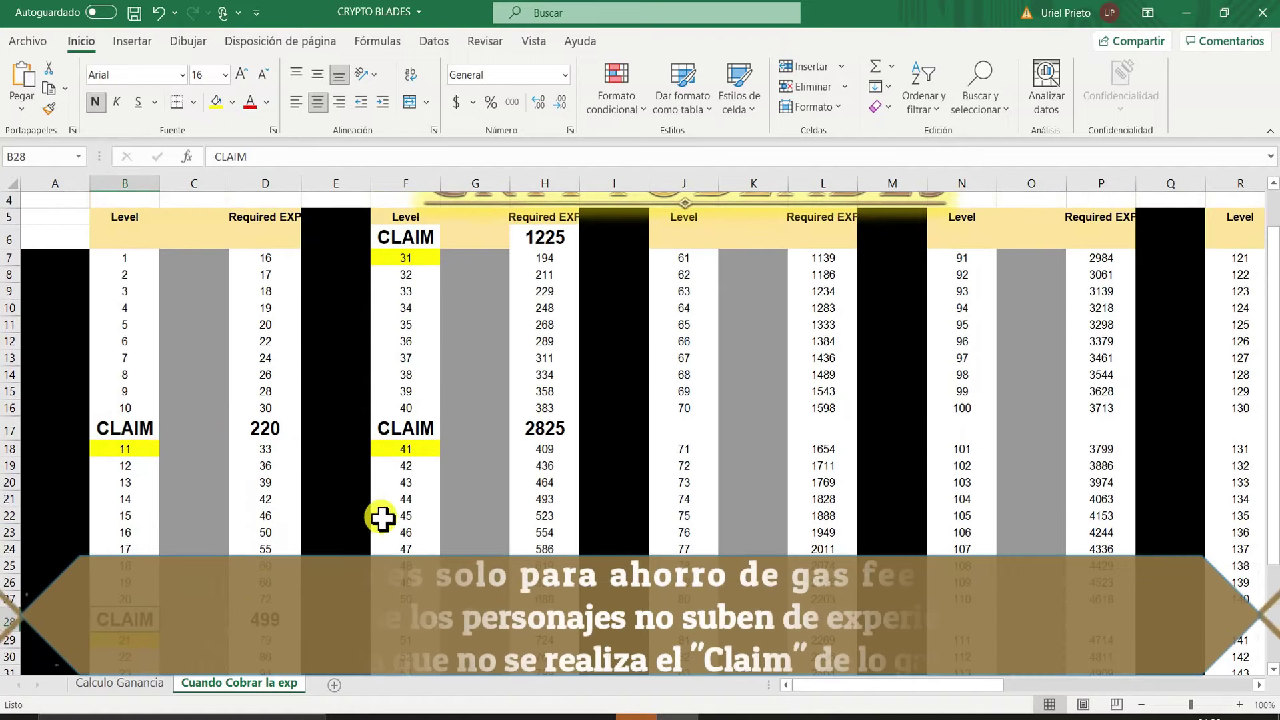
{"action": "scroll", "coordinate": [400, 487], "scroll_direction": "up", "scroll_amount": 1}
{"action": "scroll", "coordinate": [446, 465], "scroll_direction": "down", "scroll_amount": 1}
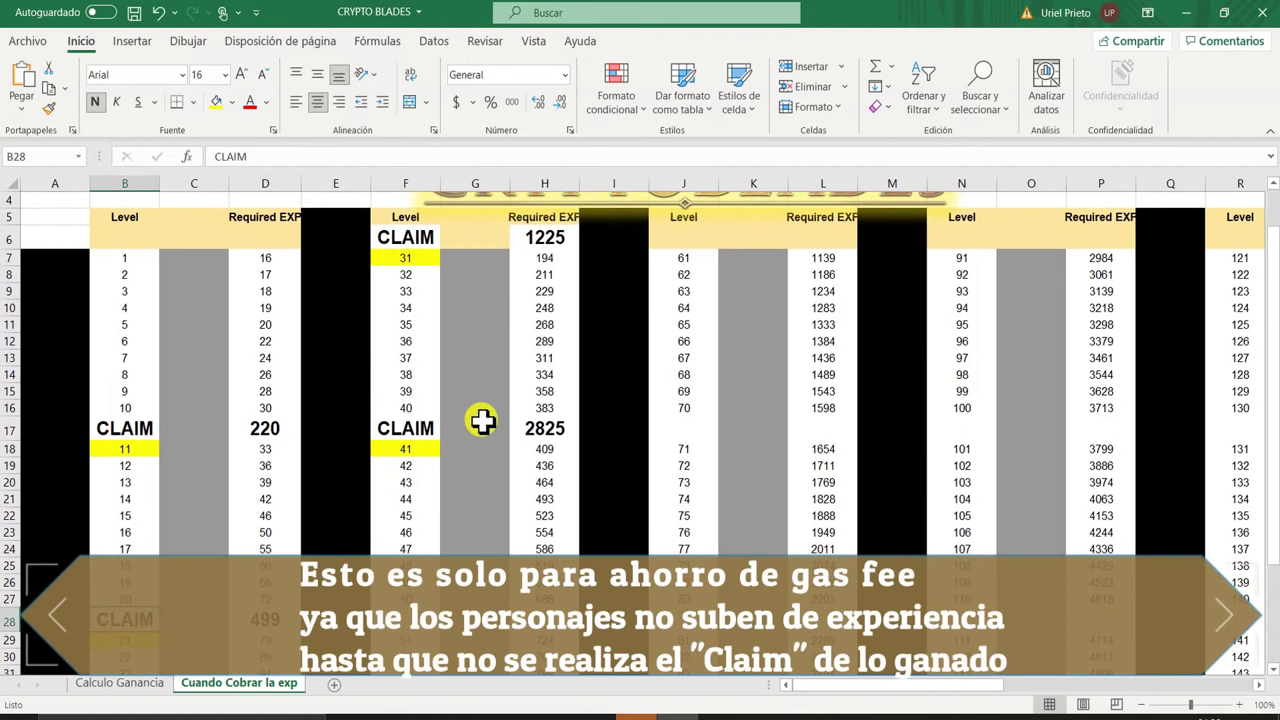
{"action": "scroll", "coordinate": [480, 417], "scroll_direction": "down", "scroll_amount": 4}
{"action": "scroll", "coordinate": [486, 428], "scroll_direction": "up", "scroll_amount": 5}
{"action": "left_click", "coordinate": [544, 286]}
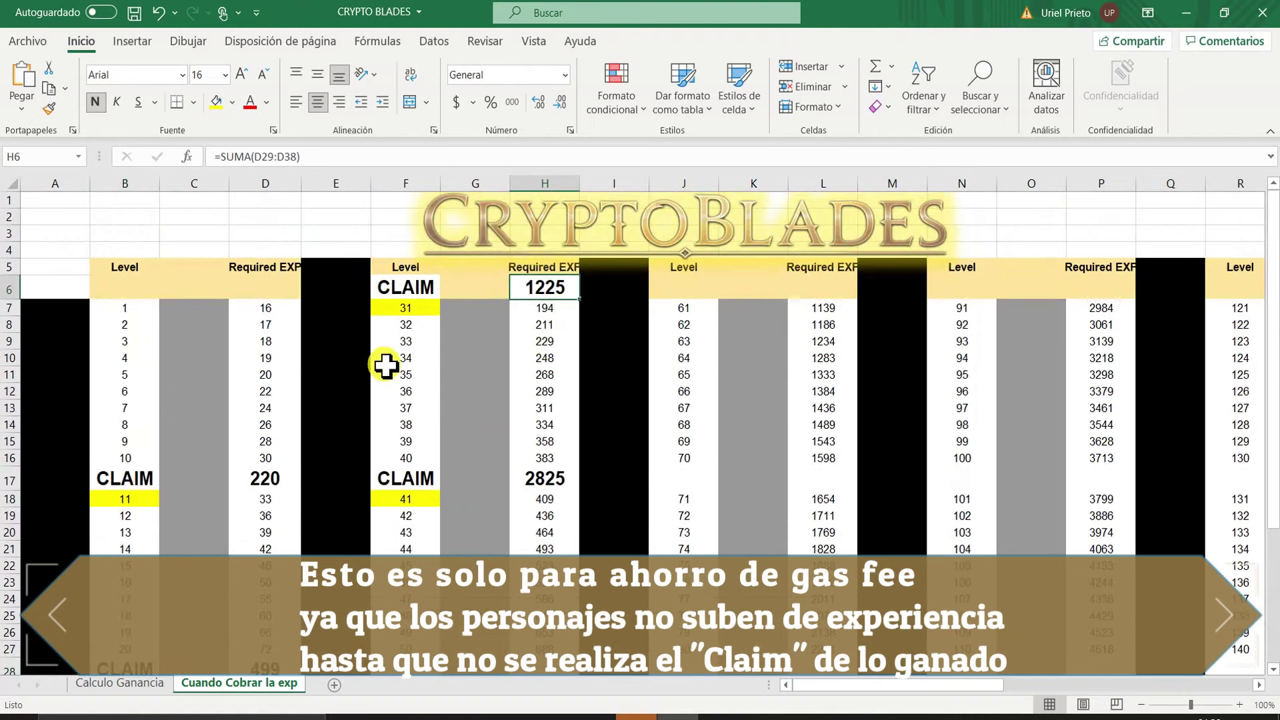
{"action": "left_click", "coordinate": [551, 478]}
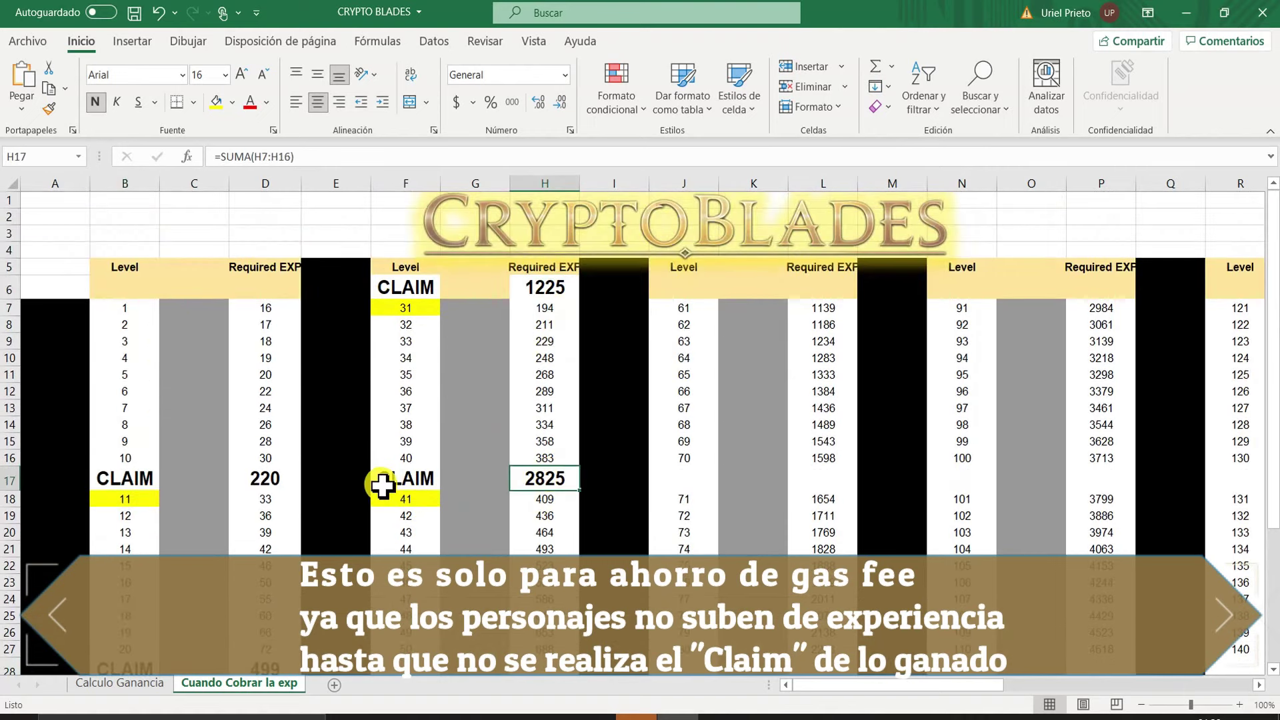
{"action": "scroll", "coordinate": [476, 482], "scroll_direction": "down", "scroll_amount": 2}
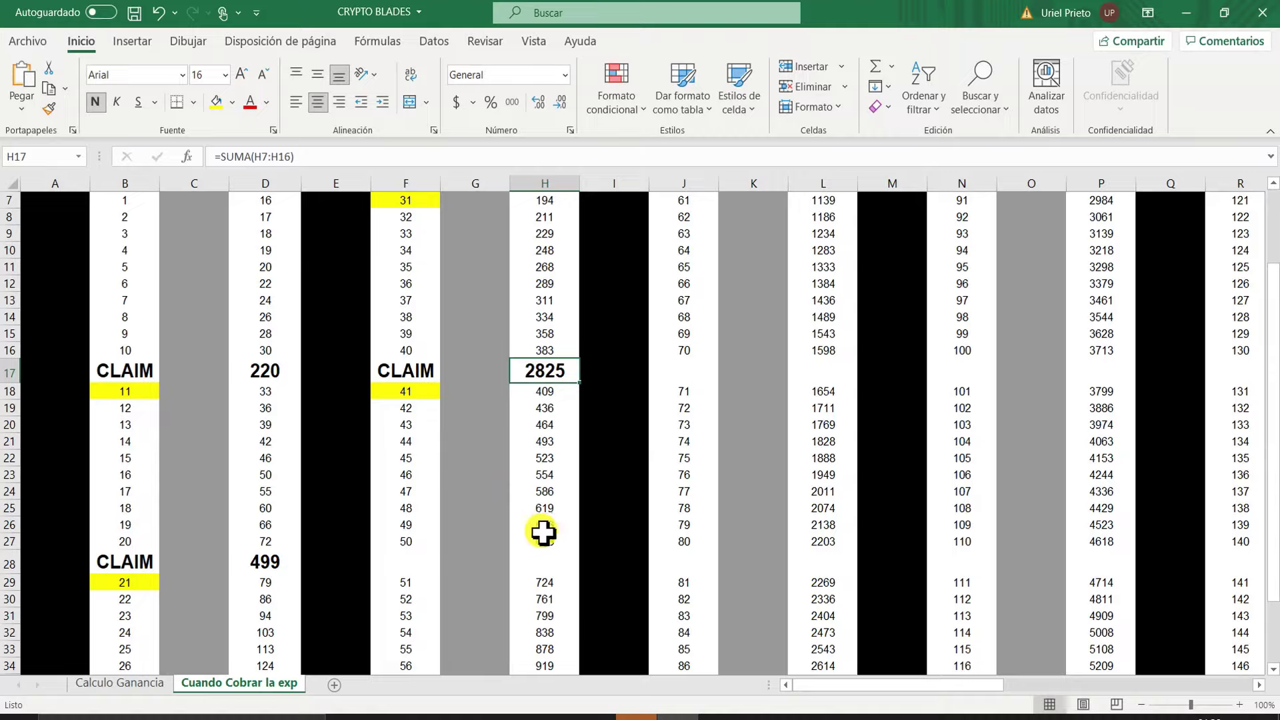
{"action": "left_click", "coordinate": [406, 394]}
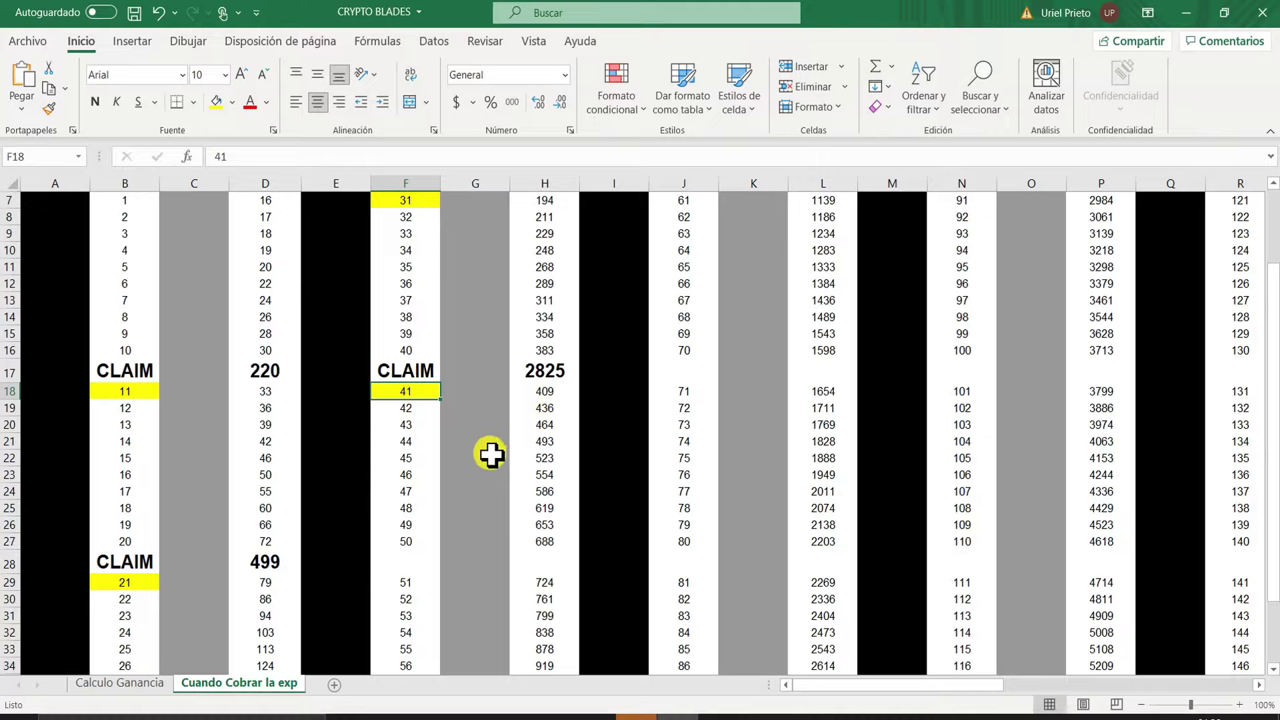
{"action": "scroll", "coordinate": [515, 451], "scroll_direction": "up", "scroll_amount": 2}
Open the Calculo Ganancia sheet and check the 4200 fighter power and 285,00 BNB price inputs
{"action": "left_click", "coordinate": [124, 682]}
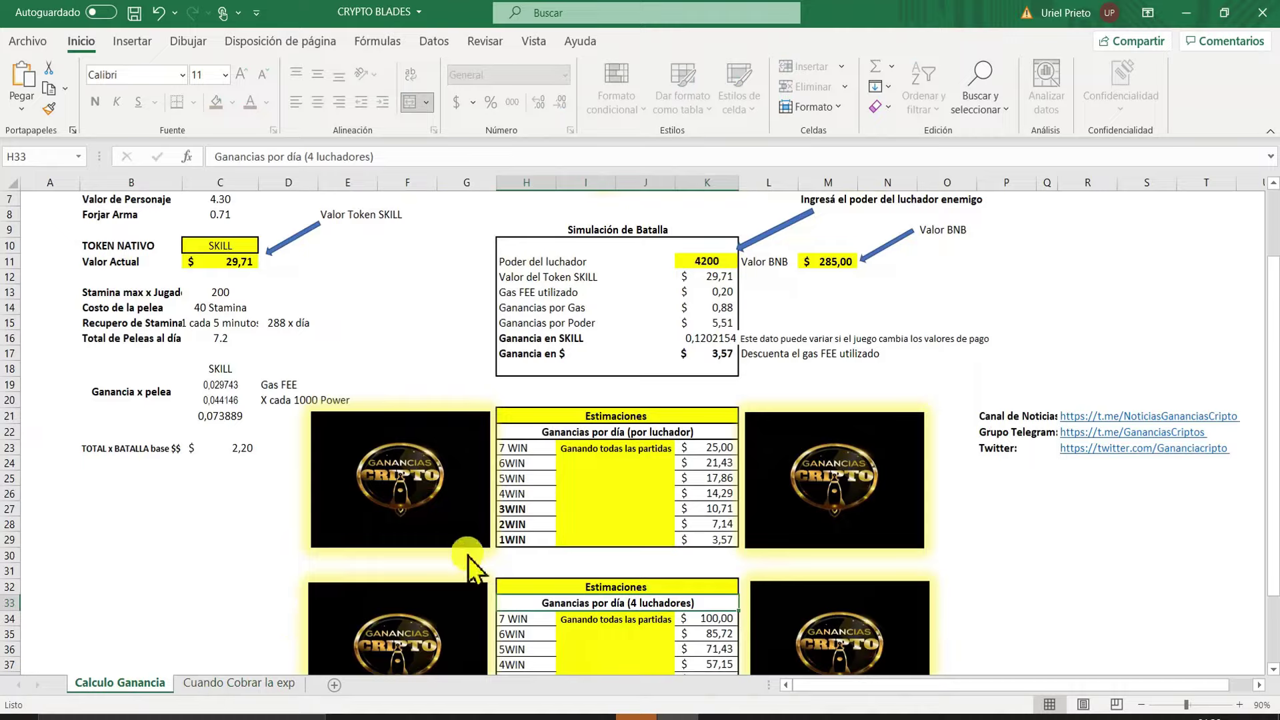
{"action": "scroll", "coordinate": [184, 304], "scroll_direction": "up", "scroll_amount": 2}
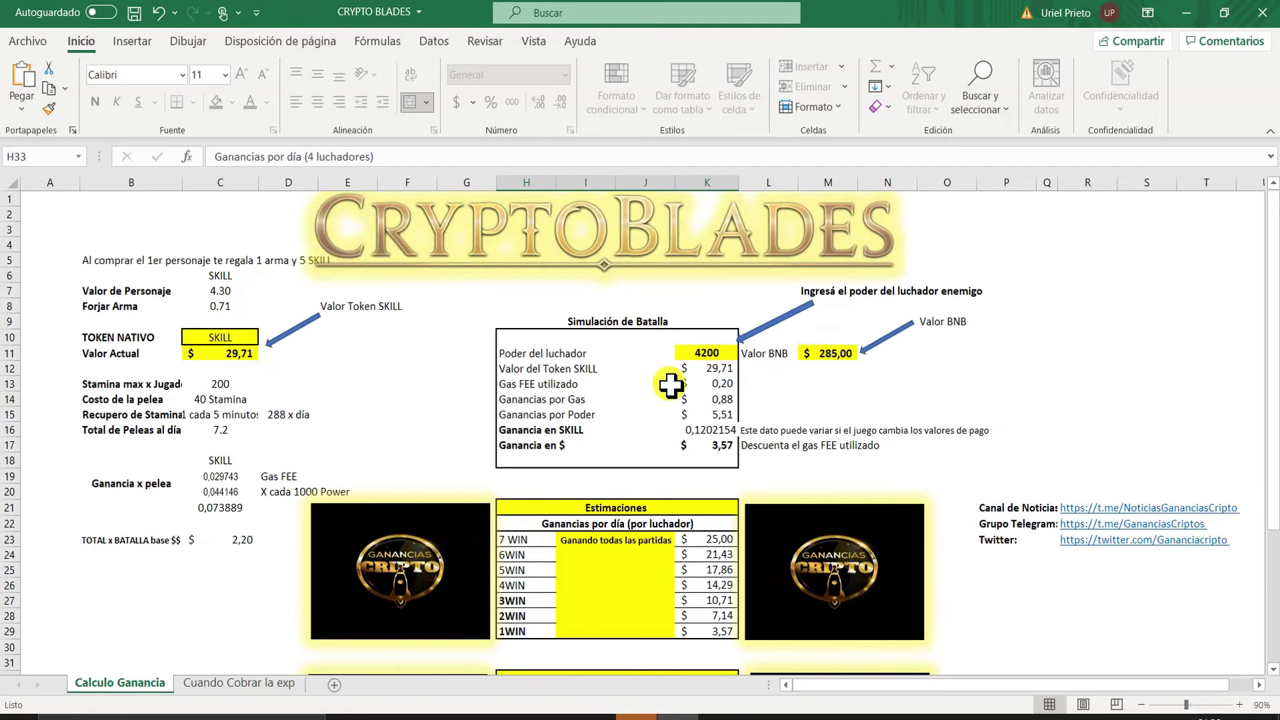
{"action": "left_click", "coordinate": [705, 352]}
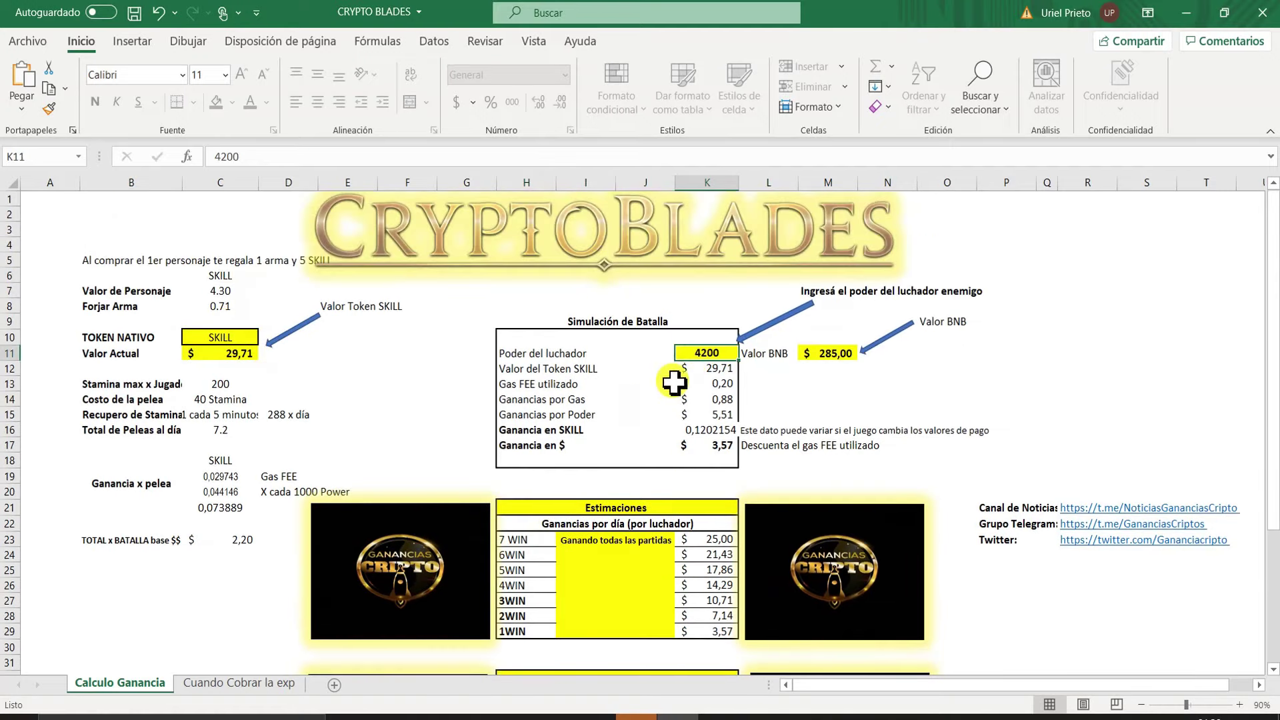
{"action": "left_click", "coordinate": [826, 353]}
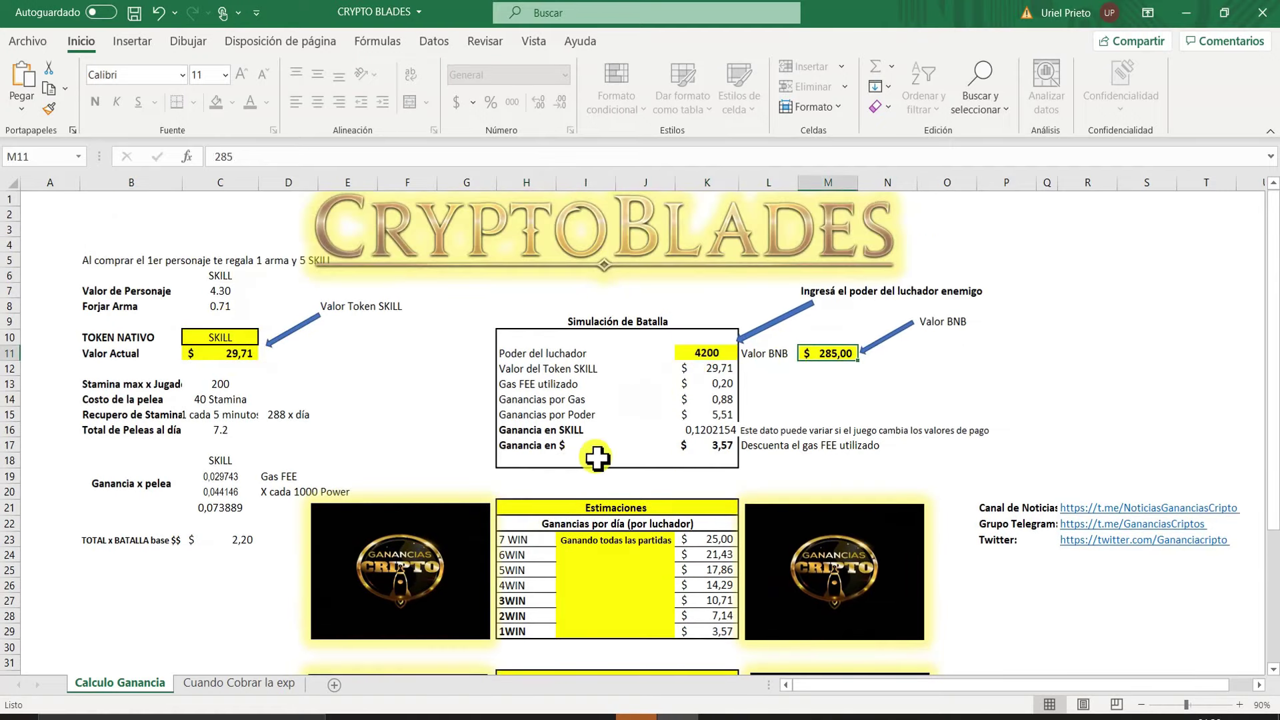
{"action": "scroll", "coordinate": [600, 460], "scroll_direction": "down", "scroll_amount": 2}
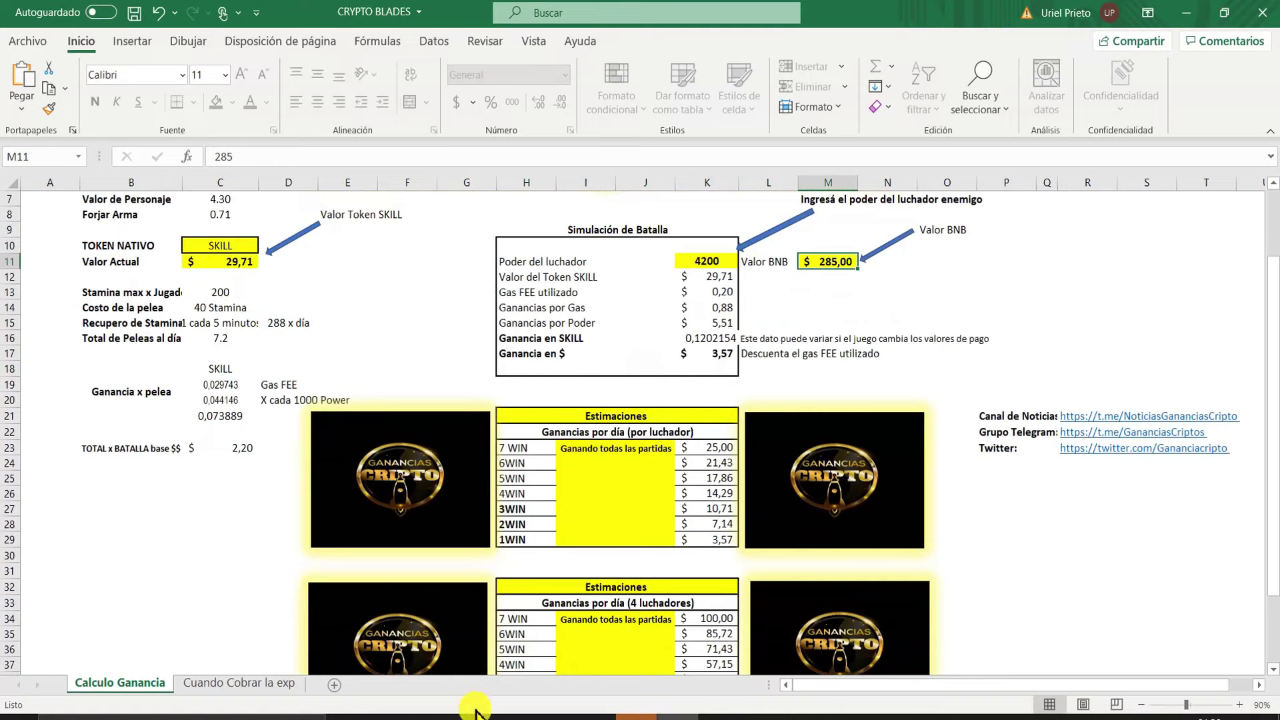
Return to the browser and close the Earnings Calculator to reveal the Plaza characters
{"action": "left_click", "coordinate": [551, 717]}
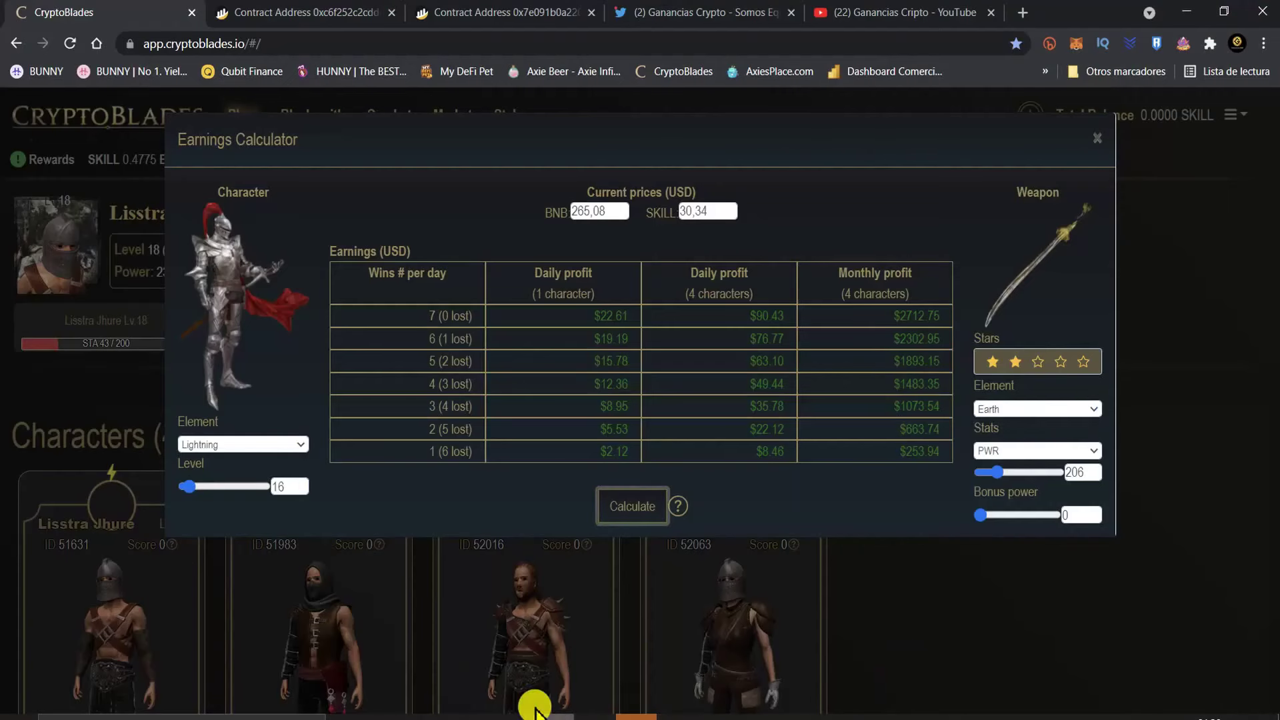
{"action": "left_click", "coordinate": [1098, 140]}
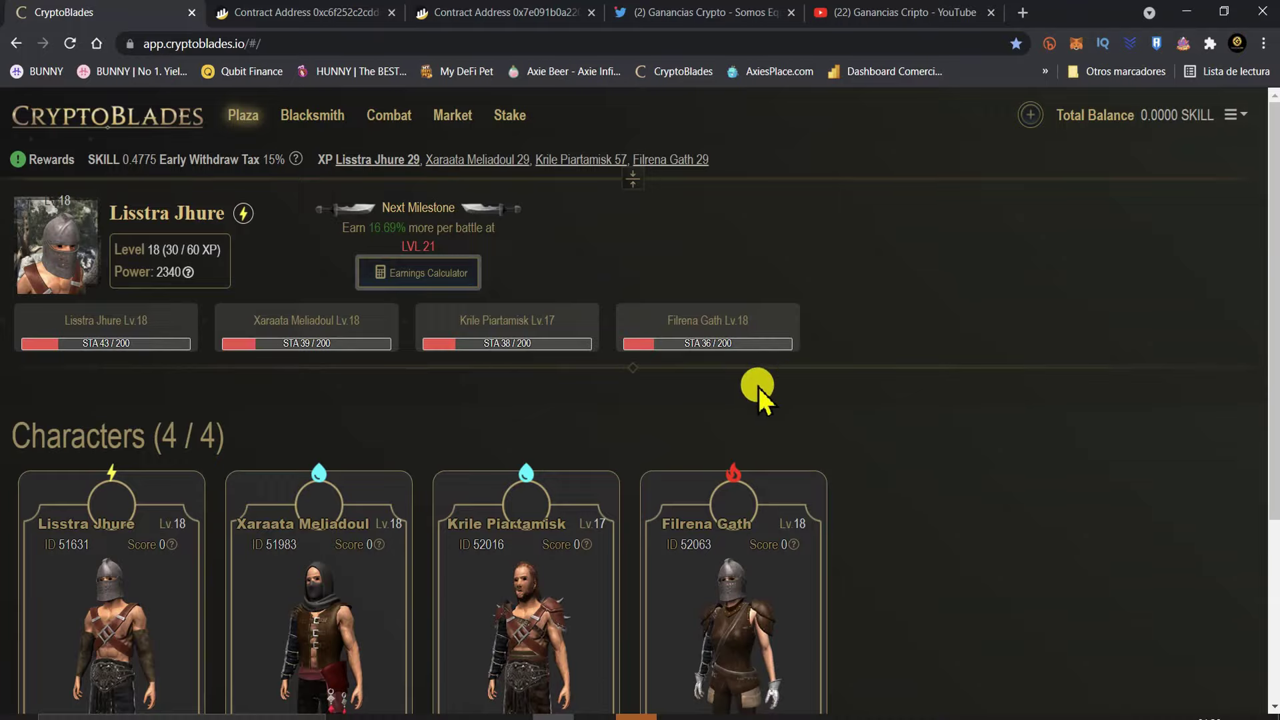
{"action": "scroll", "coordinate": [343, 390], "scroll_direction": "down", "scroll_amount": 4}
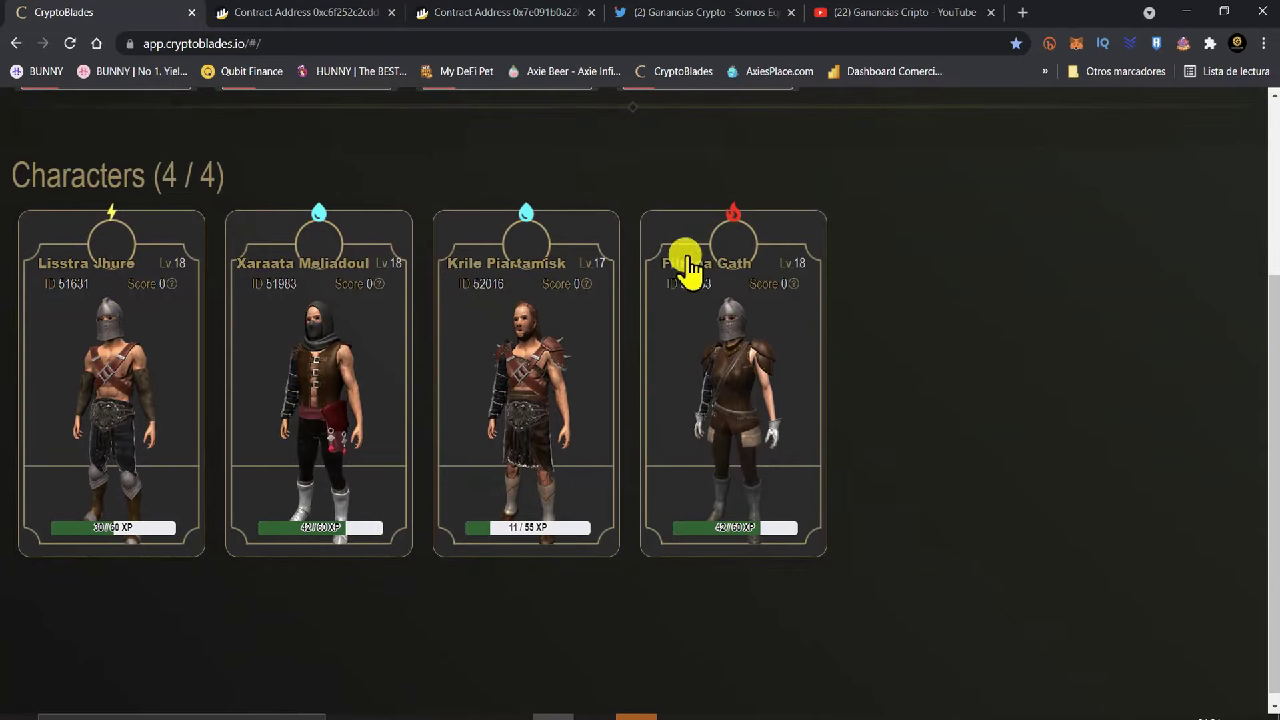
{"action": "scroll", "coordinate": [698, 317], "scroll_direction": "up", "scroll_amount": 4}
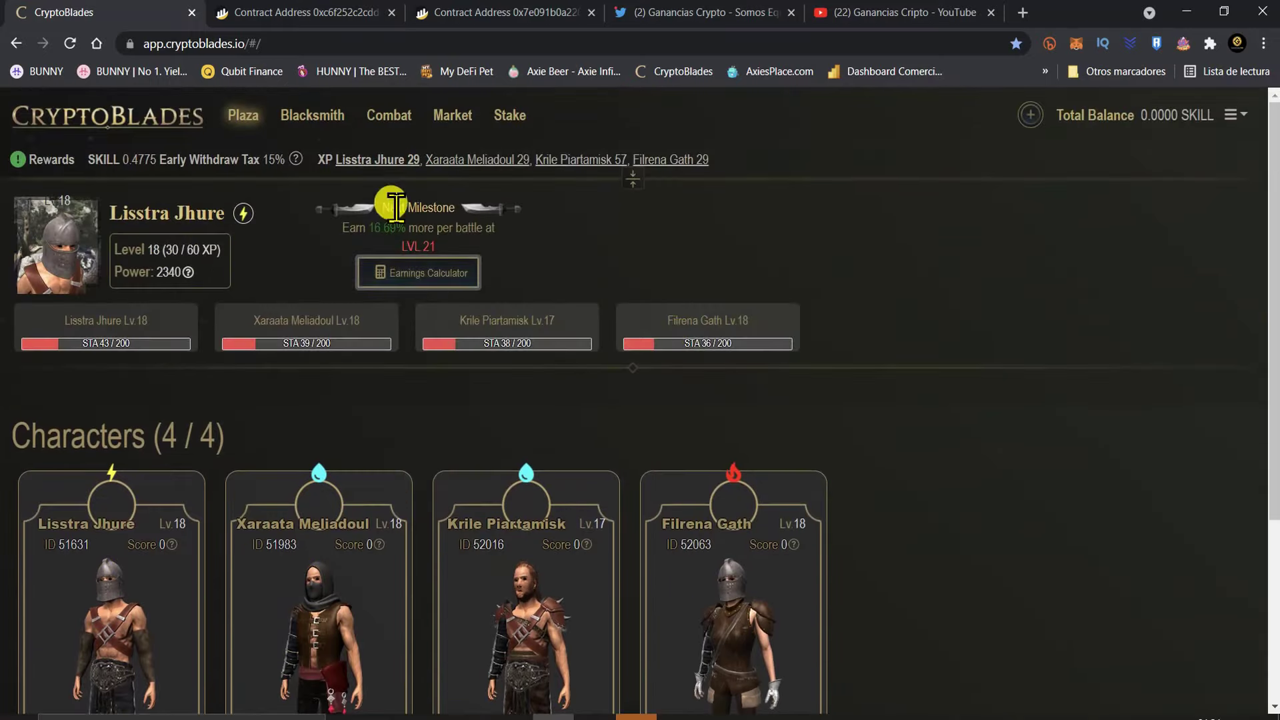
{"action": "left_click", "coordinate": [312, 115]}
{"action": "scroll", "coordinate": [174, 510], "scroll_direction": "down", "scroll_amount": 1}
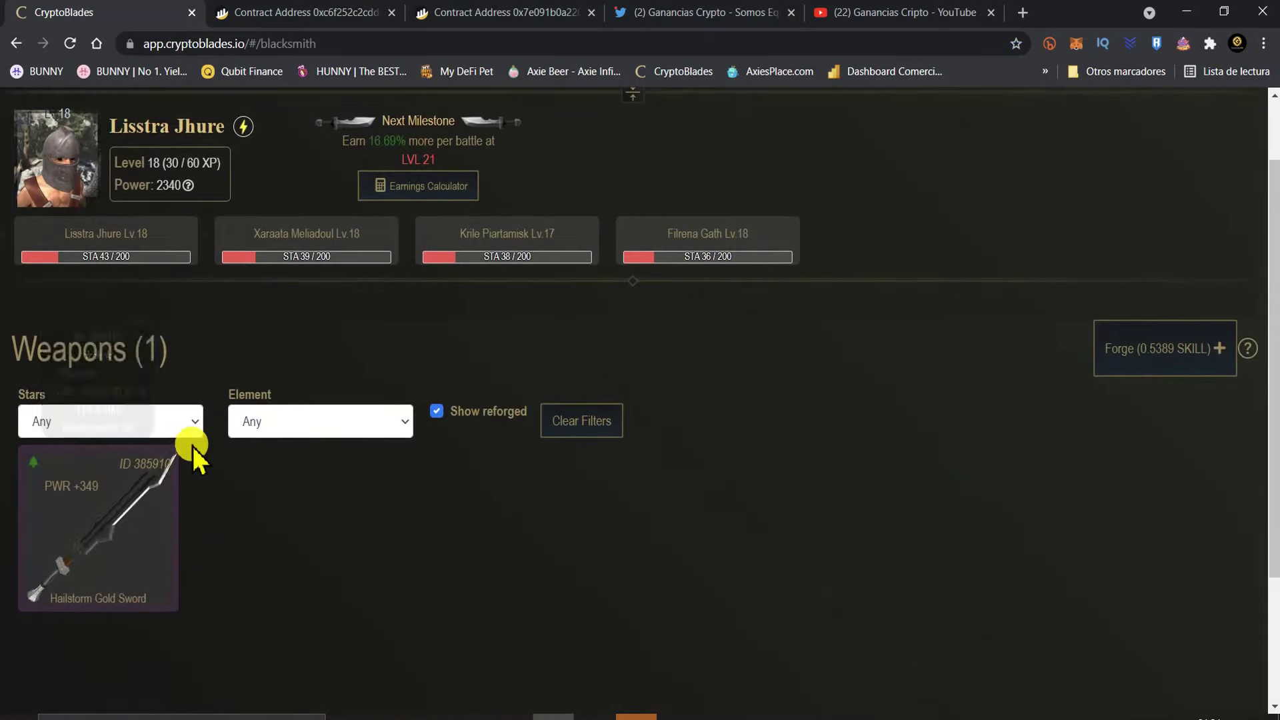
{"action": "scroll", "coordinate": [373, 400], "scroll_direction": "up", "scroll_amount": 1}
{"action": "left_click", "coordinate": [244, 114]}
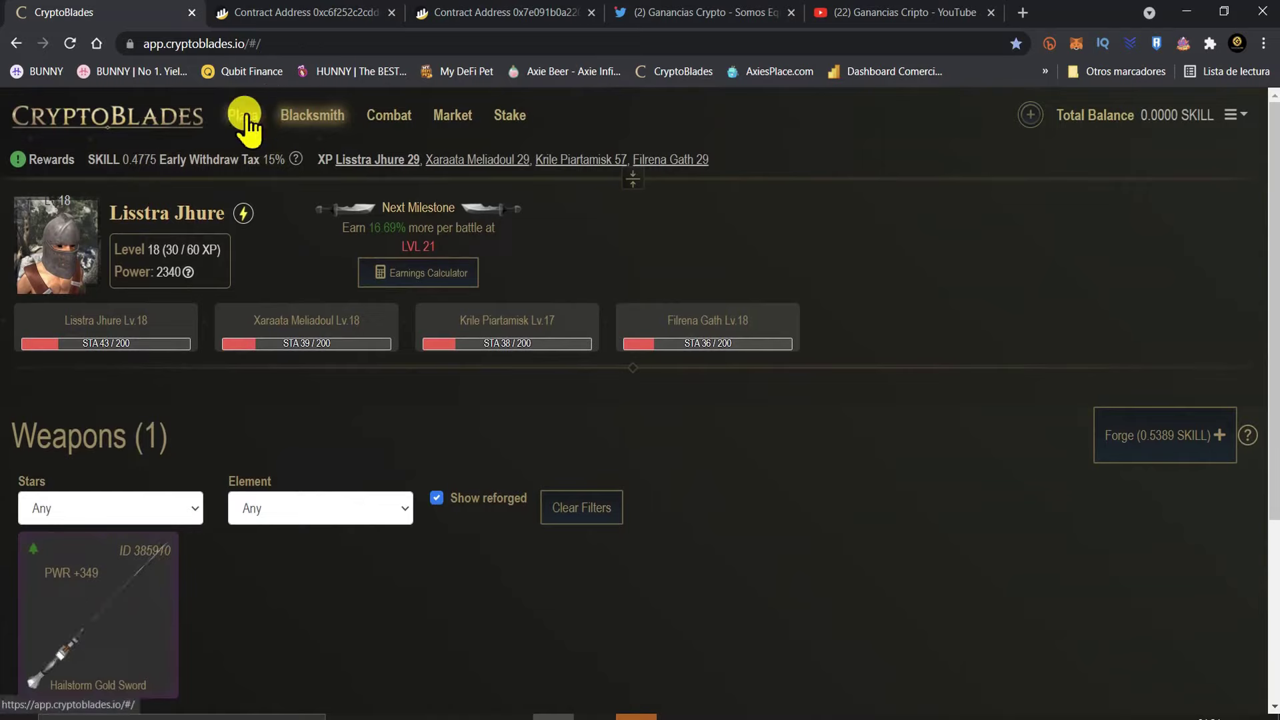
{"action": "scroll", "coordinate": [214, 466], "scroll_direction": "down", "scroll_amount": 1}
{"action": "scroll", "coordinate": [209, 500], "scroll_direction": "down", "scroll_amount": 2}
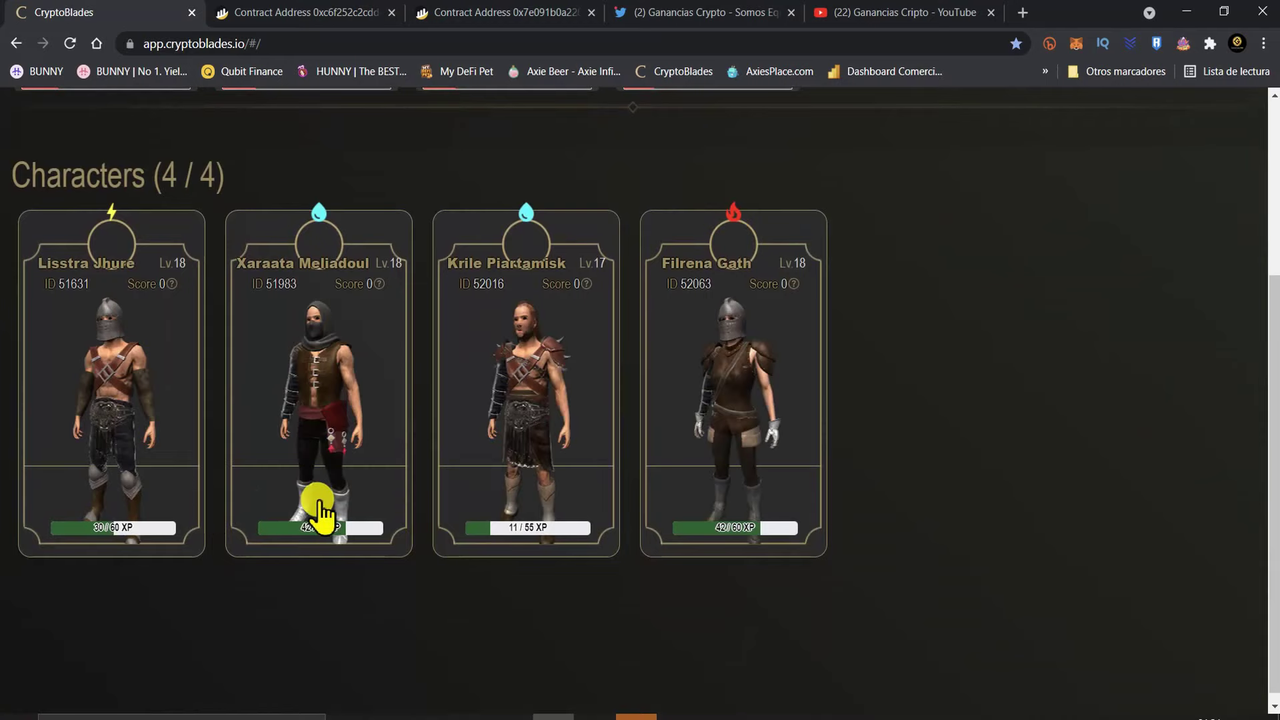
{"action": "scroll", "coordinate": [327, 507], "scroll_direction": "up", "scroll_amount": 3}
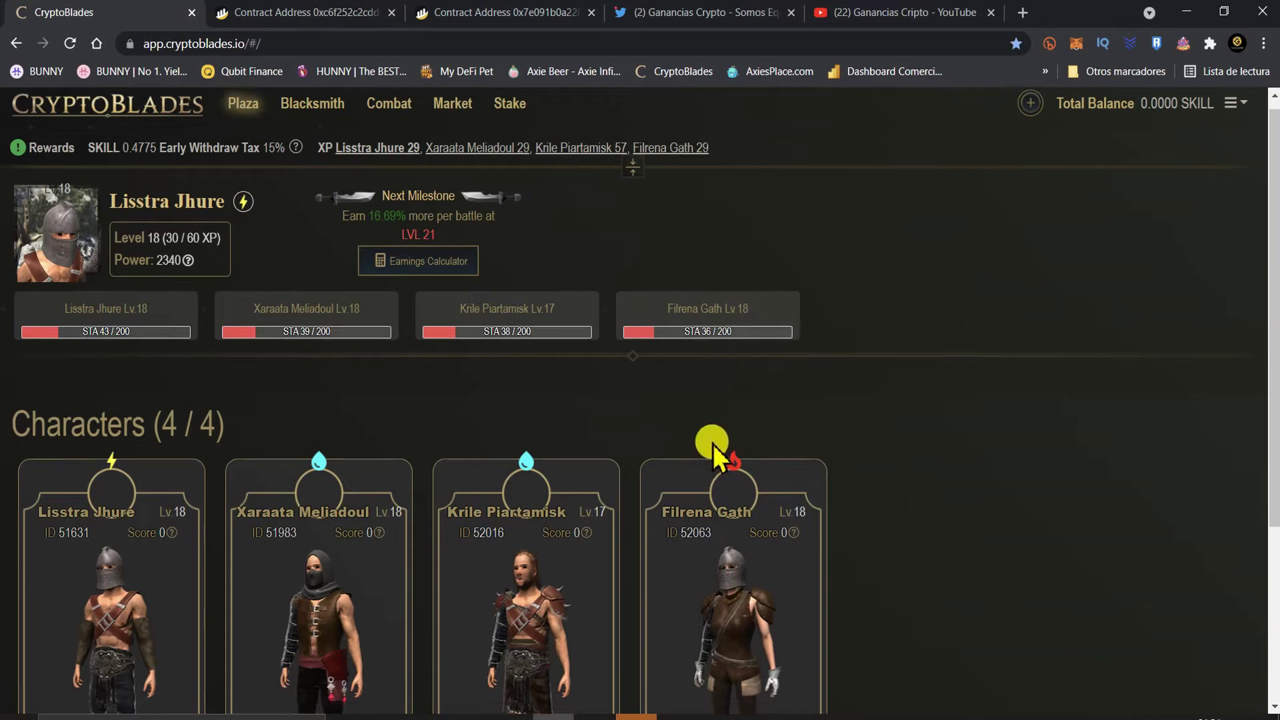
{"action": "scroll", "coordinate": [709, 443], "scroll_direction": "down", "scroll_amount": 1}
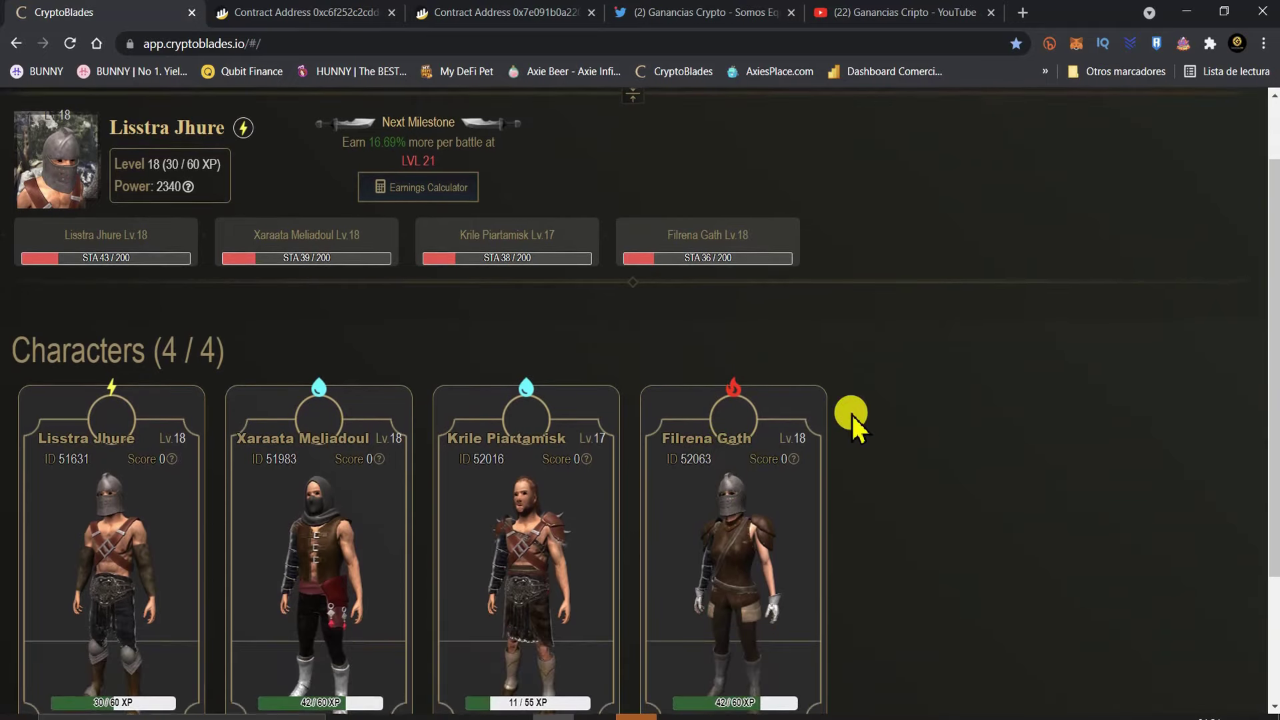
{"action": "scroll", "coordinate": [845, 425], "scroll_direction": "up", "scroll_amount": 1}
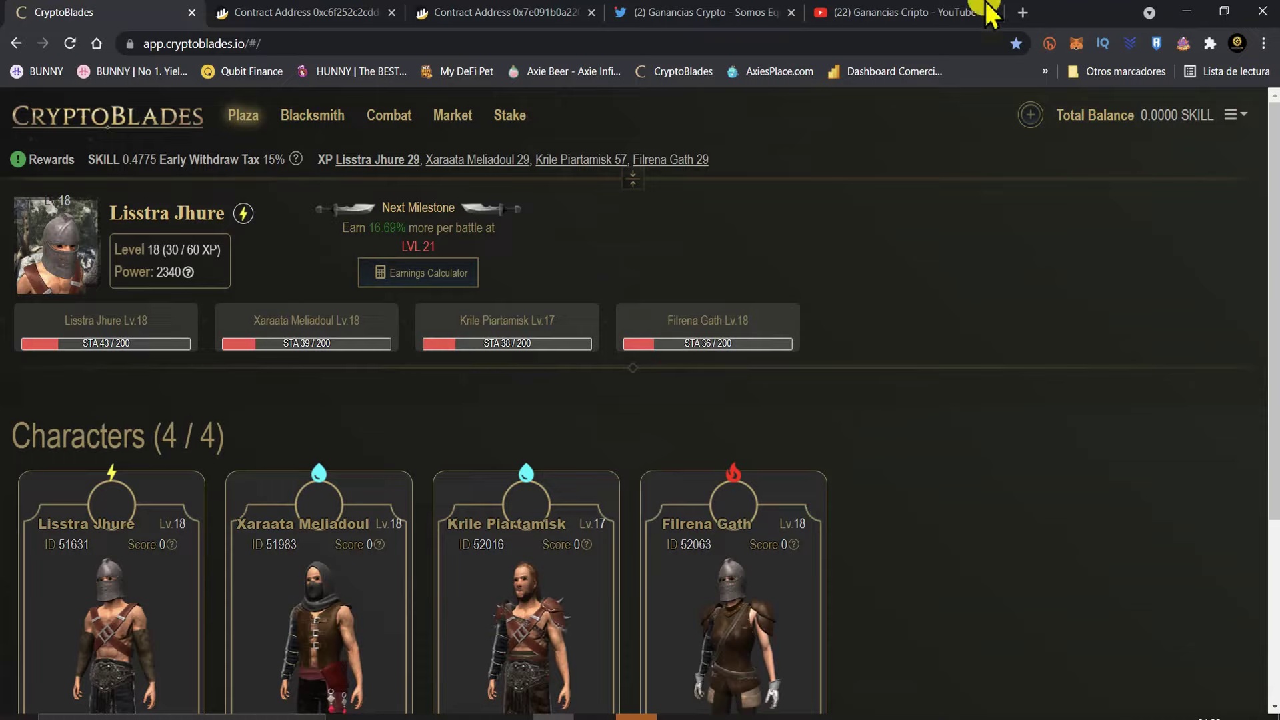
In MetaMask, switch briefly to the second account, then back to Account 1, and close the popup
{"action": "left_click", "coordinate": [1077, 47]}
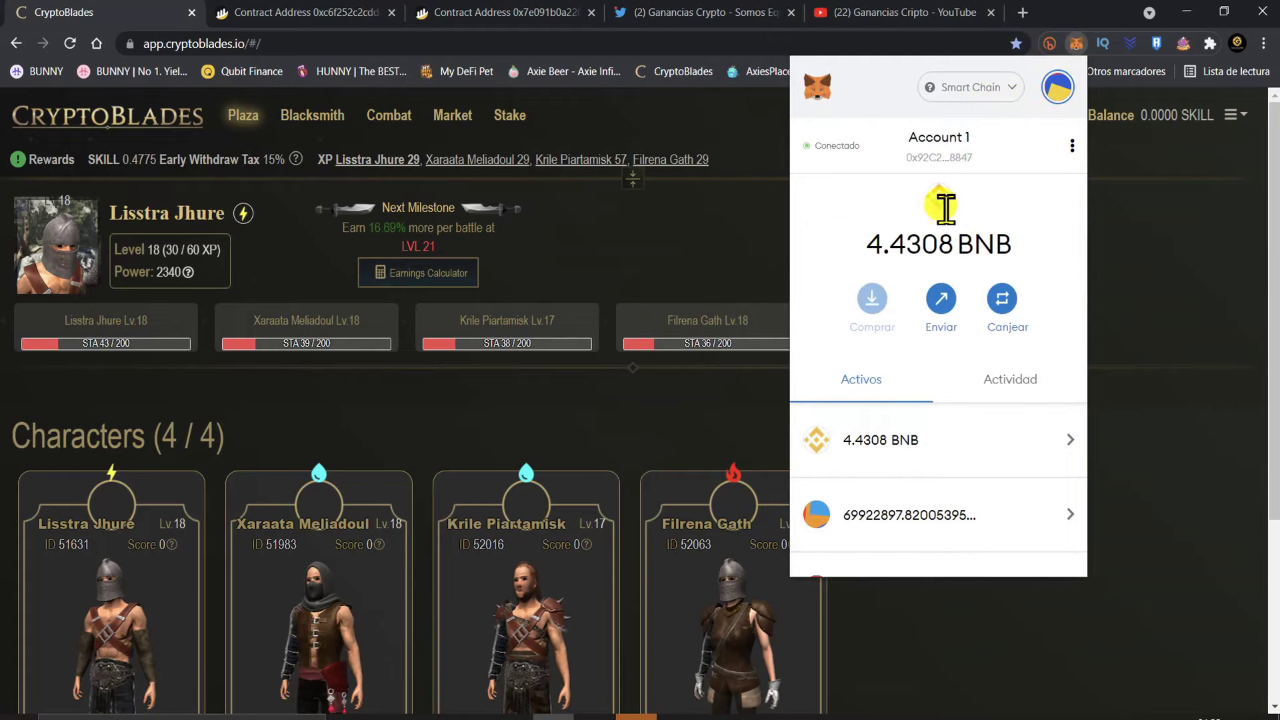
{"action": "left_click", "coordinate": [1058, 87]}
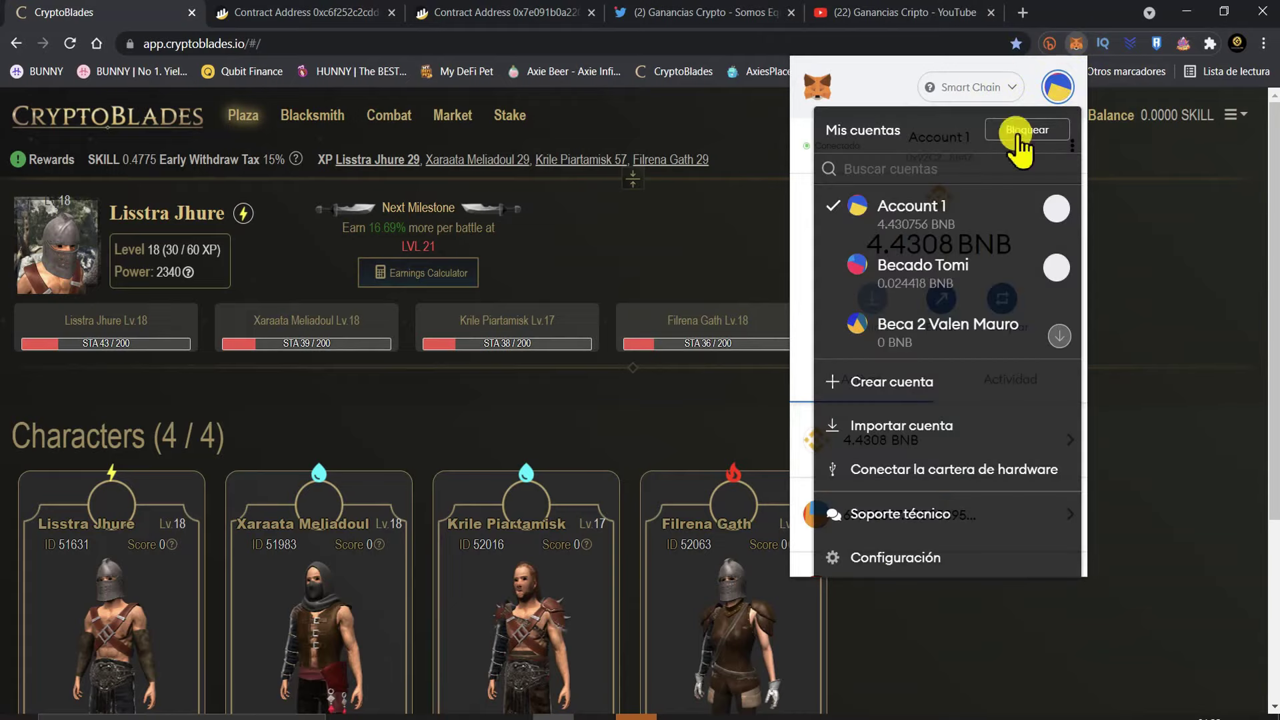
{"action": "left_click", "coordinate": [944, 262]}
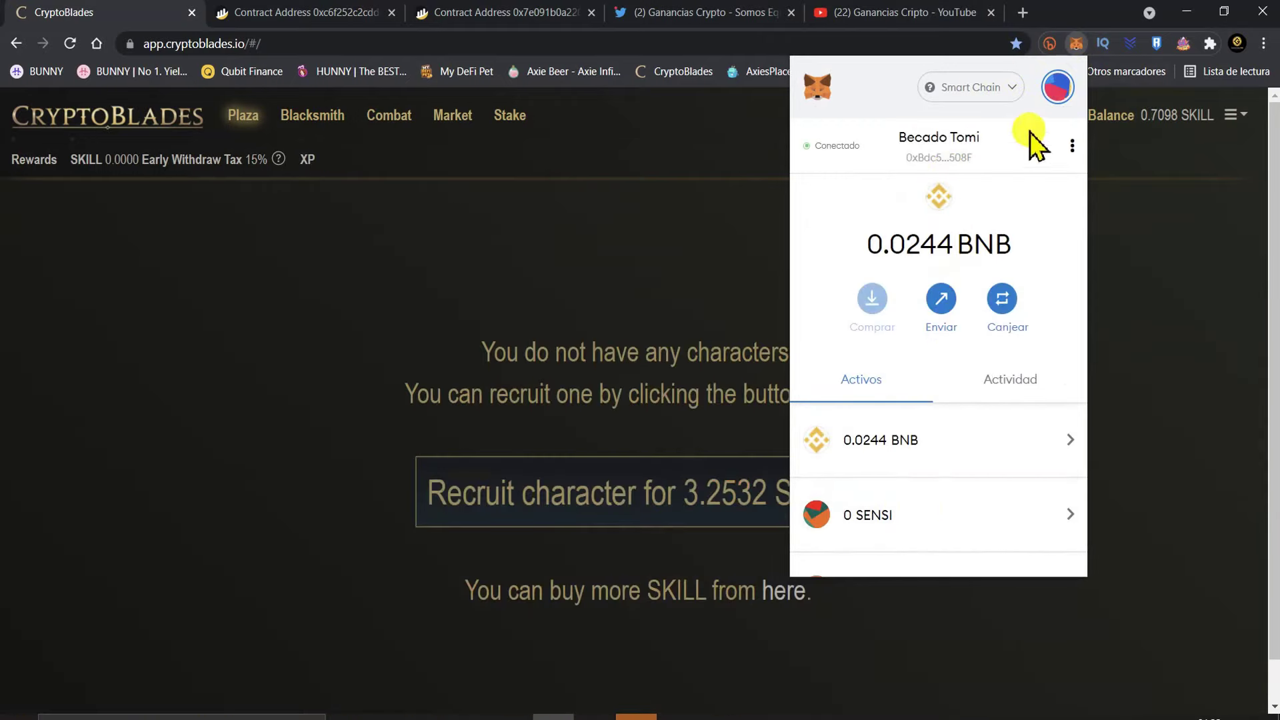
{"action": "left_click", "coordinate": [1058, 88]}
{"action": "left_click", "coordinate": [920, 220]}
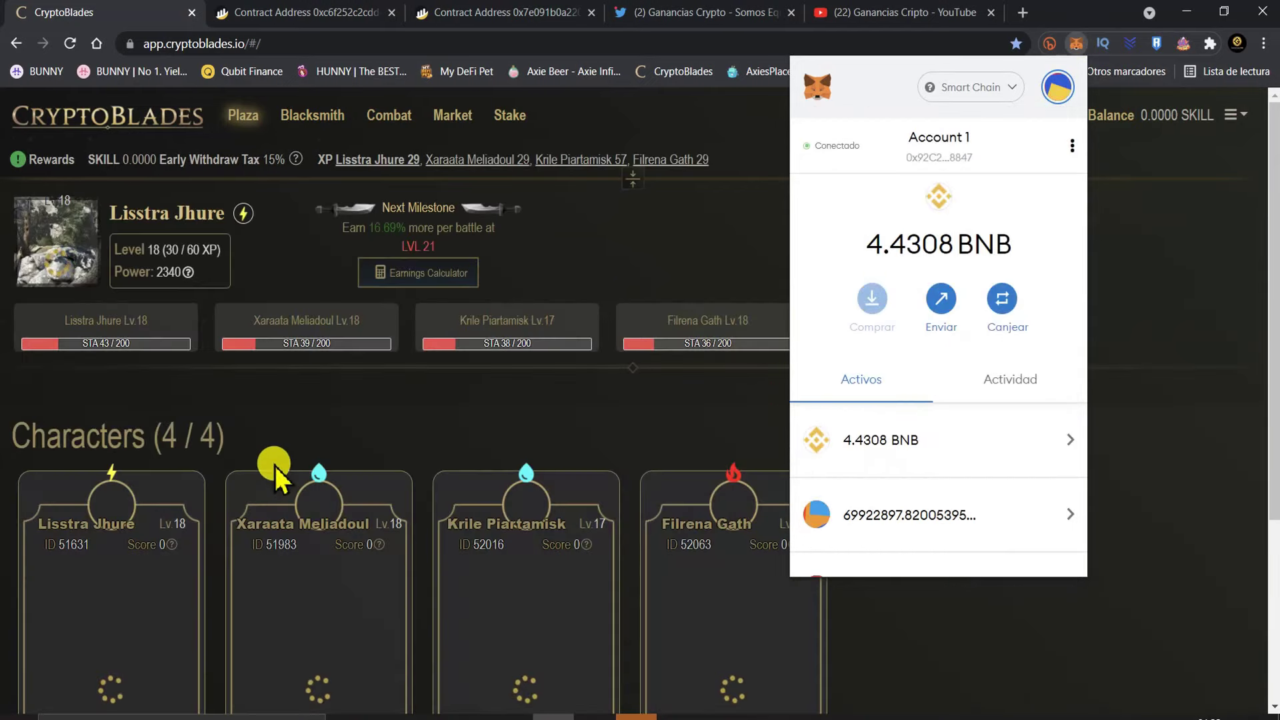
{"action": "left_click", "coordinate": [287, 423]}
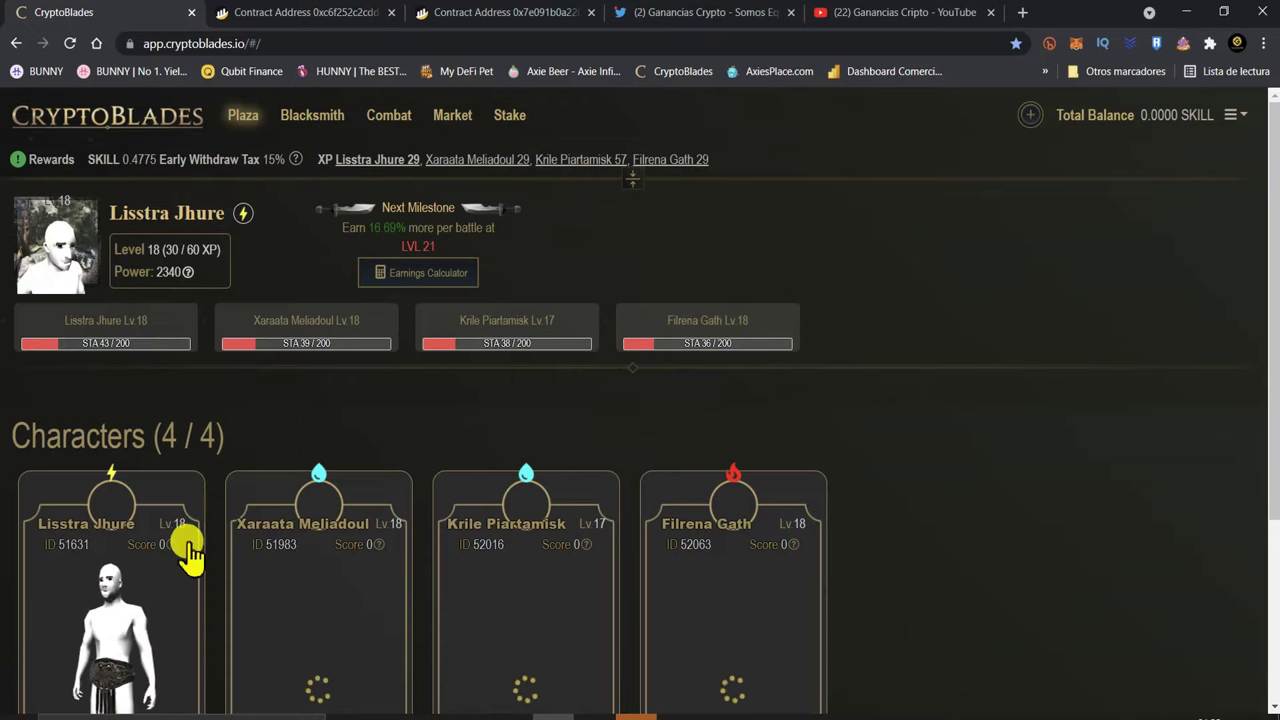
{"action": "scroll", "coordinate": [287, 534], "scroll_direction": "down", "scroll_amount": 3}
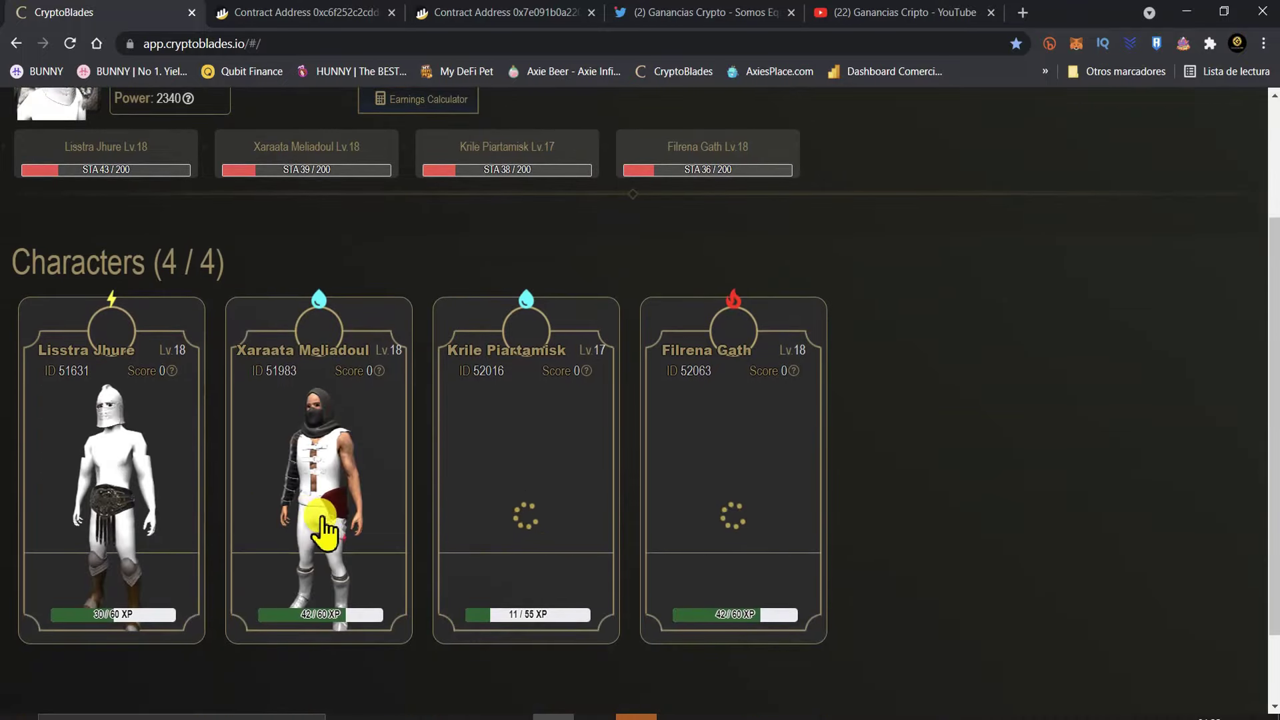
{"action": "scroll", "coordinate": [948, 446], "scroll_direction": "up", "scroll_amount": 3}
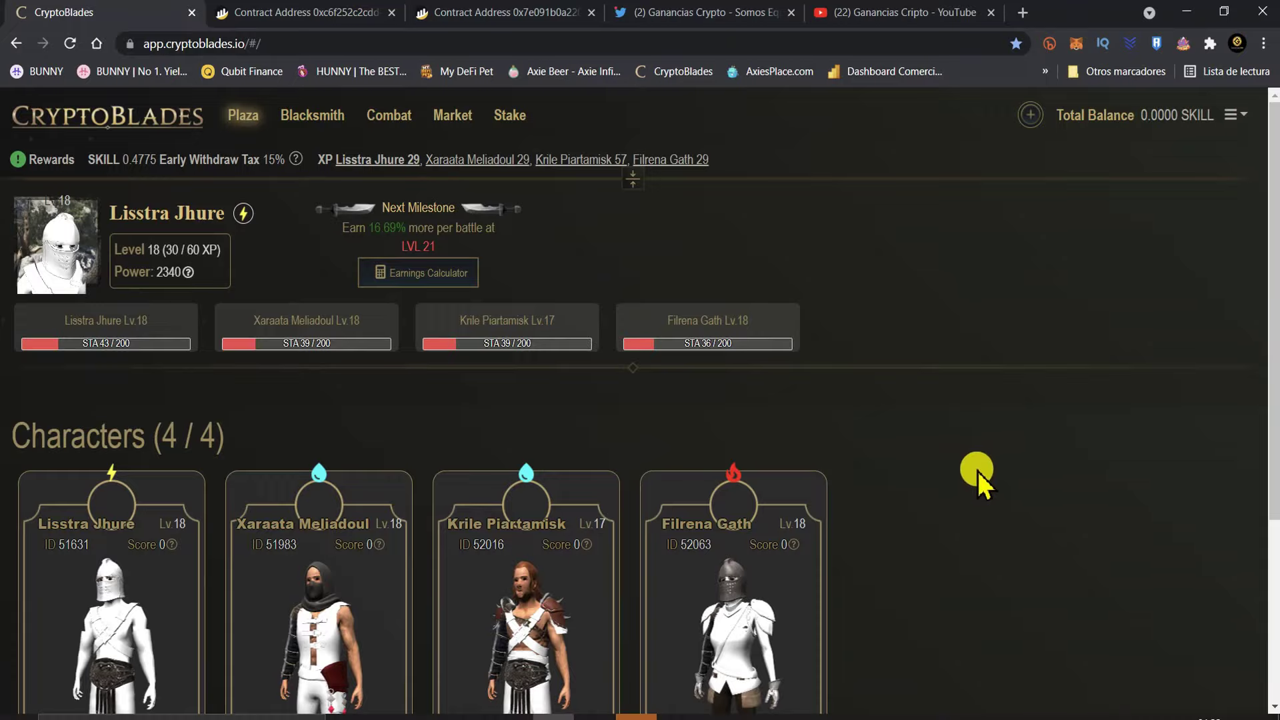
Scroll through the four character cards to check their IDs and XP
{"action": "scroll", "coordinate": [733, 479], "scroll_direction": "down", "scroll_amount": 1}
{"action": "scroll", "coordinate": [146, 493], "scroll_direction": "down", "scroll_amount": 1}
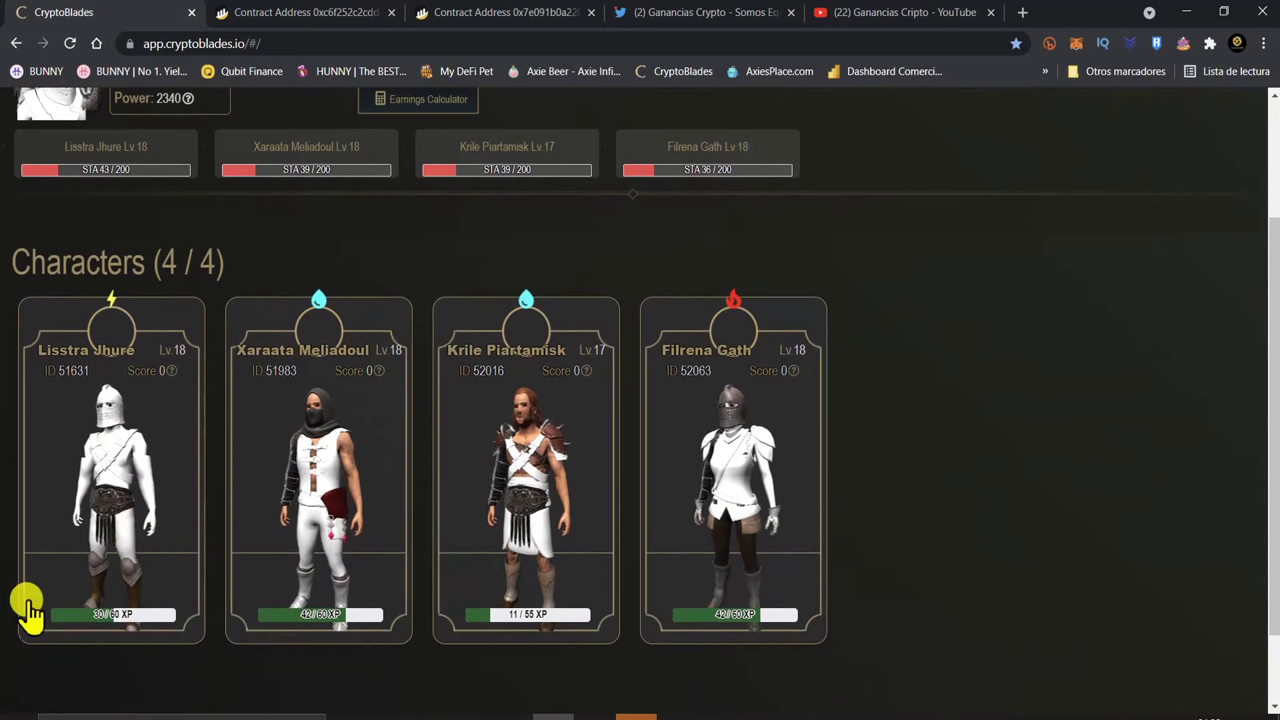
{"action": "scroll", "coordinate": [85, 526], "scroll_direction": "up", "scroll_amount": 2}
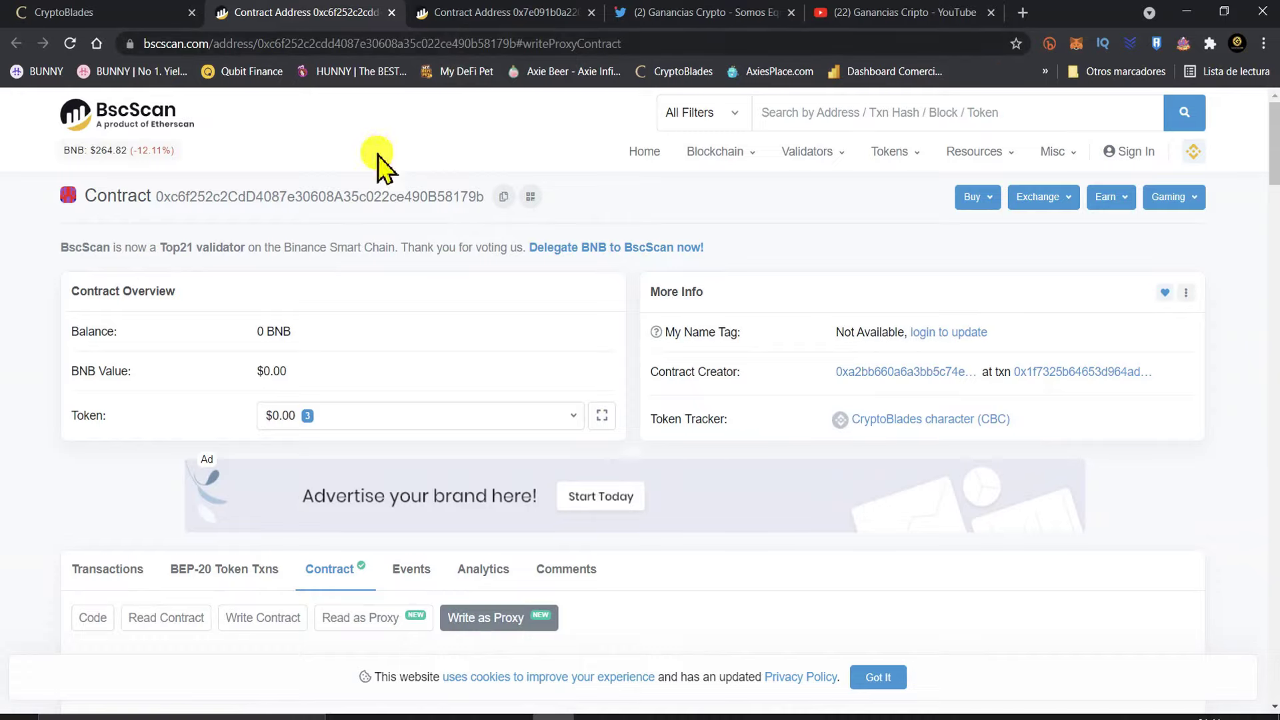
Connect MetaMask to Web3 on the Write as Proxy page, accepting the beta warning
{"action": "scroll", "coordinate": [428, 312], "scroll_direction": "down", "scroll_amount": 1}
{"action": "scroll", "coordinate": [394, 386], "scroll_direction": "down", "scroll_amount": 3}
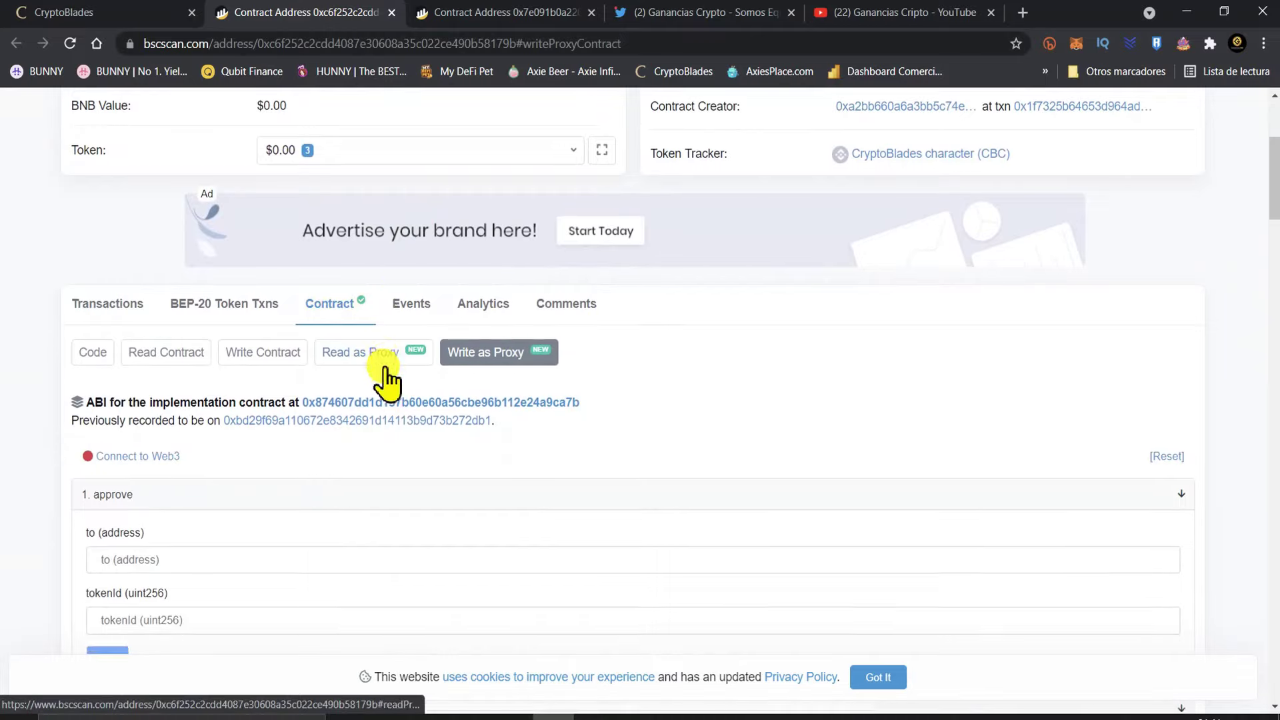
{"action": "scroll", "coordinate": [320, 333], "scroll_direction": "down", "scroll_amount": 3}
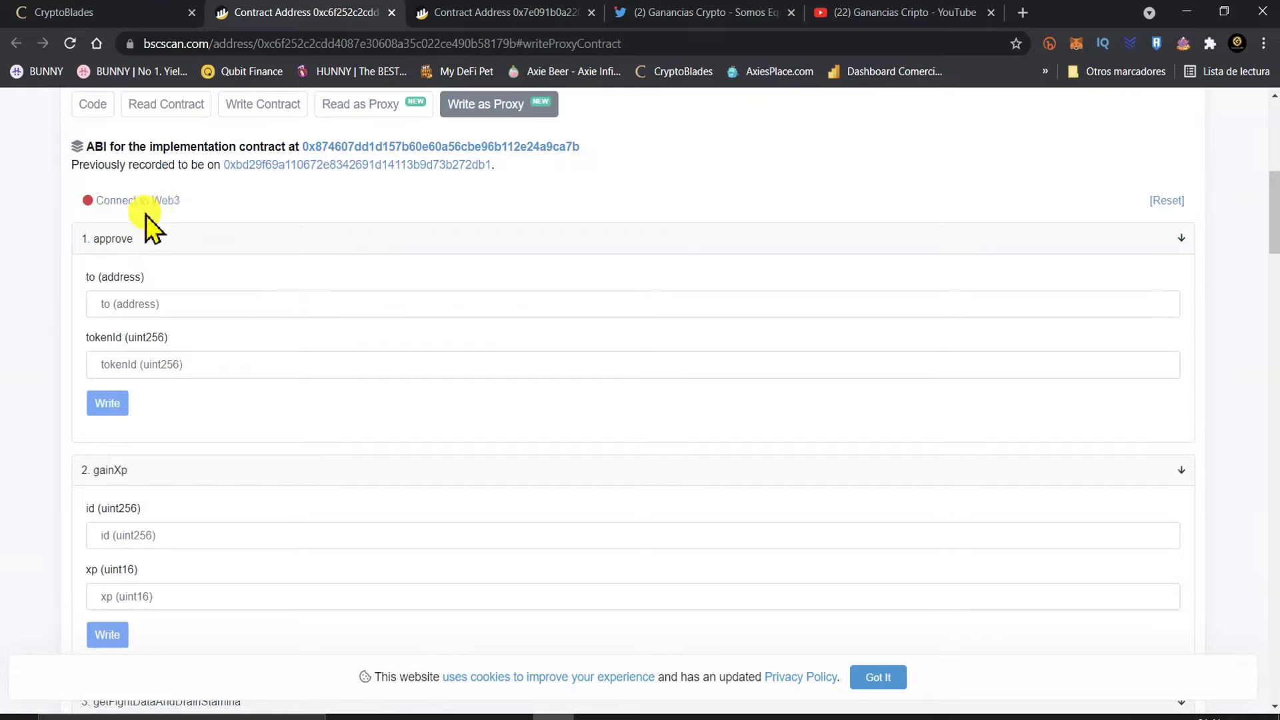
{"action": "left_click", "coordinate": [135, 202]}
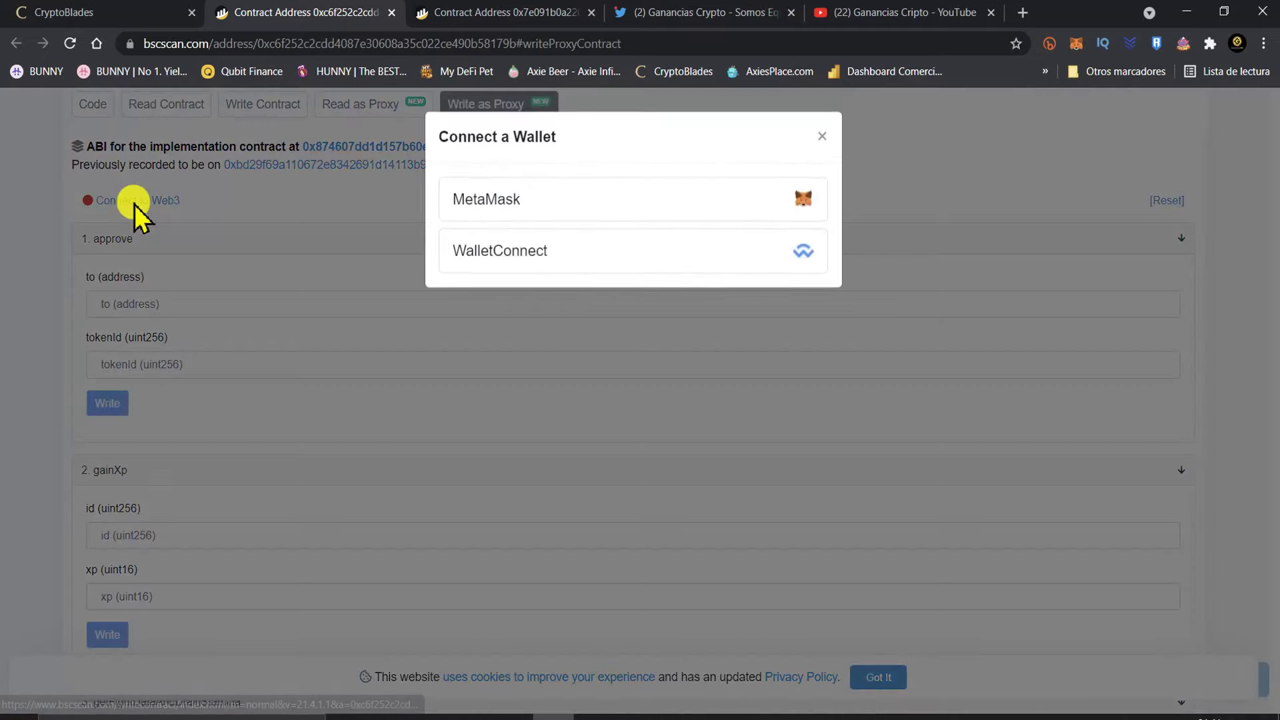
{"action": "left_click", "coordinate": [497, 203]}
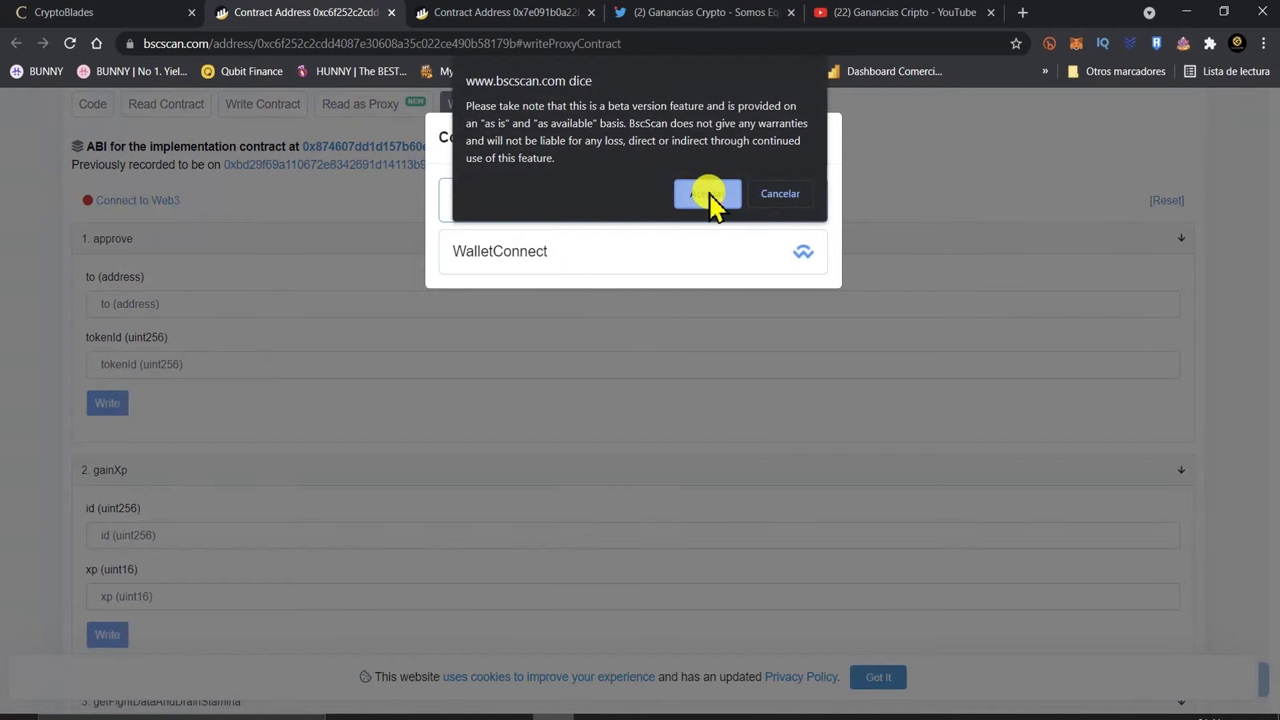
{"action": "left_click", "coordinate": [706, 193]}
Scroll down to the 12. safeTransferFrom form
{"action": "scroll", "coordinate": [336, 392], "scroll_direction": "up", "scroll_amount": 1}
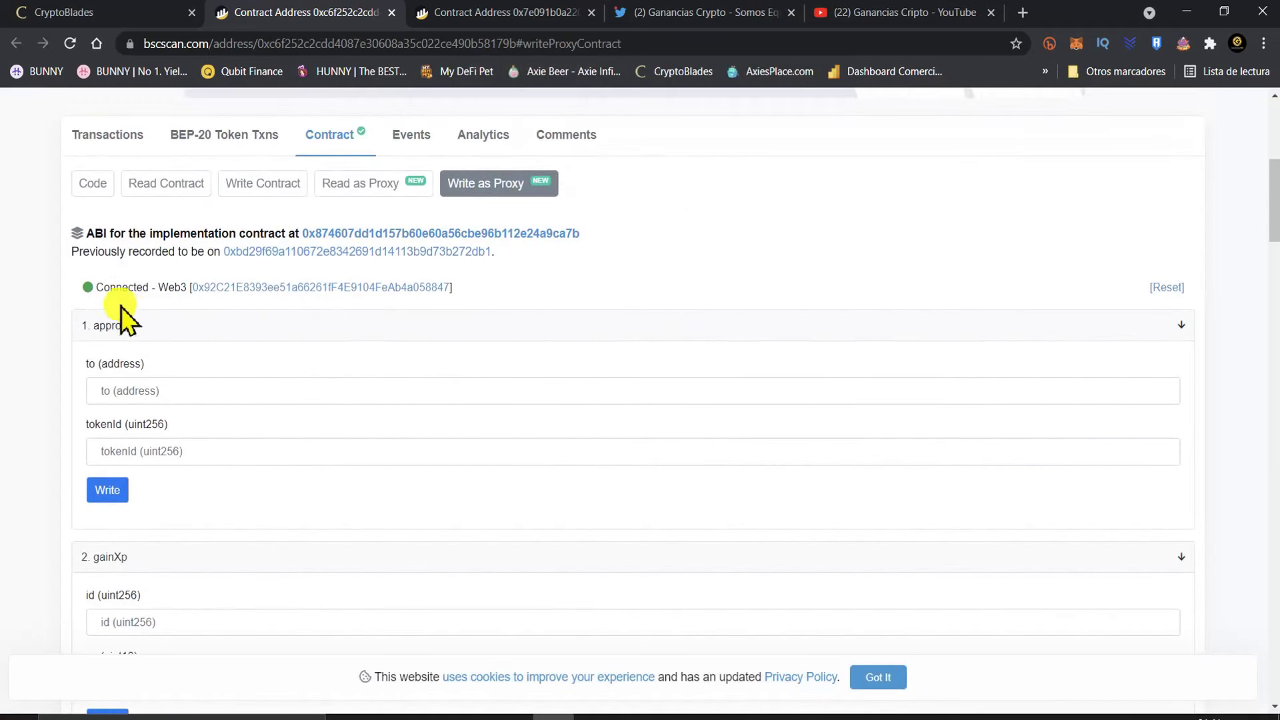
{"action": "scroll", "coordinate": [326, 309], "scroll_direction": "down", "scroll_amount": 4}
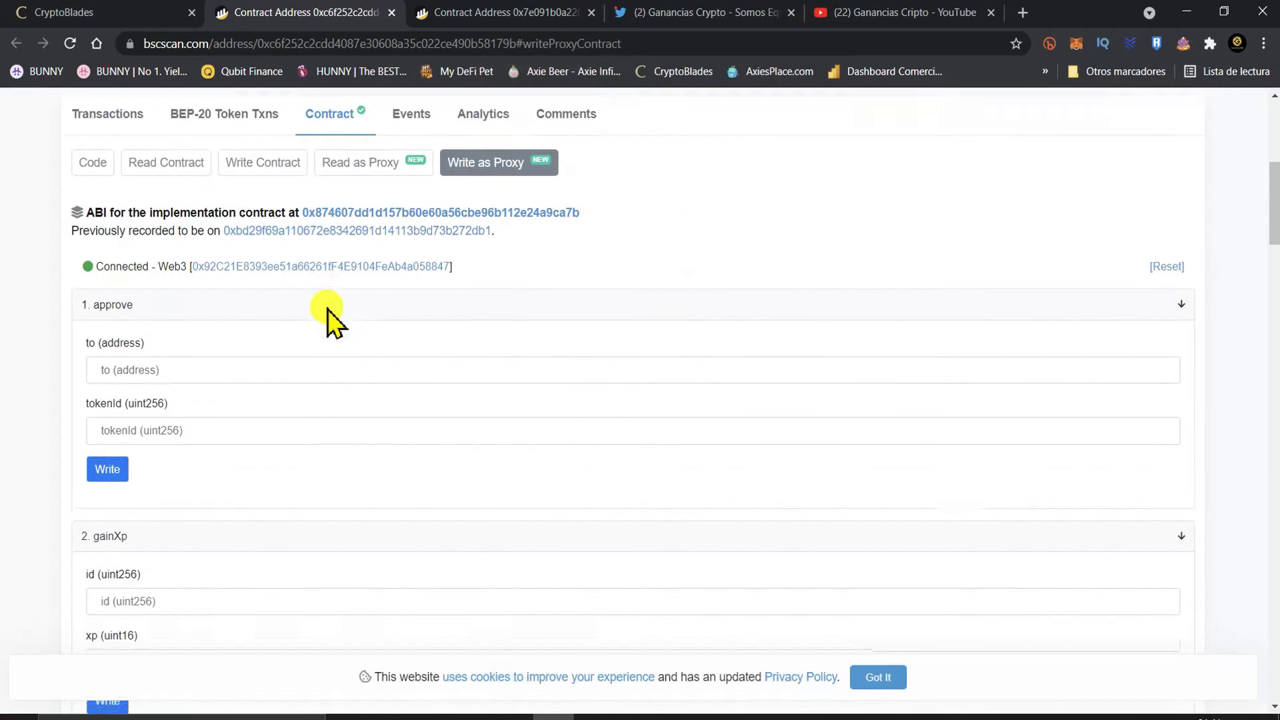
{"action": "scroll", "coordinate": [103, 308], "scroll_direction": "down", "scroll_amount": 6}
{"action": "scroll", "coordinate": [117, 313], "scroll_direction": "down", "scroll_amount": 5}
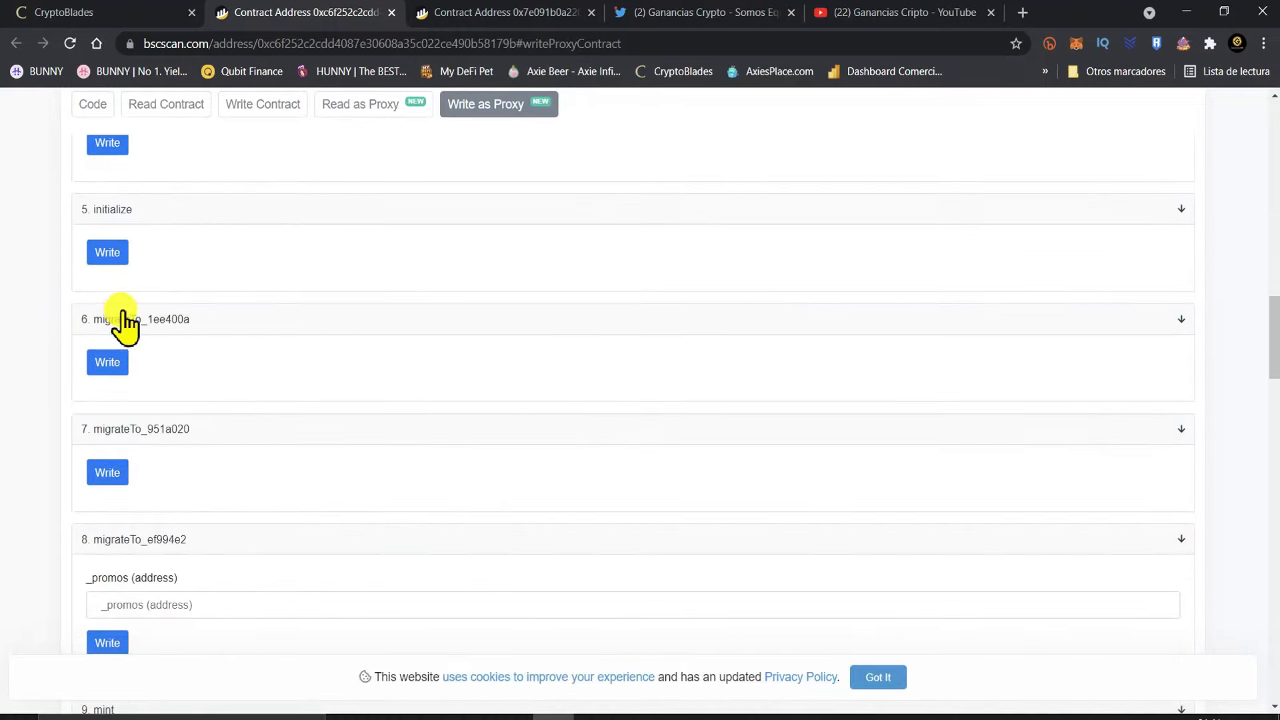
{"action": "scroll", "coordinate": [166, 319], "scroll_direction": "down", "scroll_amount": 5}
{"action": "scroll", "coordinate": [212, 321], "scroll_direction": "down", "scroll_amount": 5}
{"action": "scroll", "coordinate": [220, 330], "scroll_direction": "down", "scroll_amount": 3}
{"action": "scroll", "coordinate": [222, 330], "scroll_direction": "down", "scroll_amount": 3}
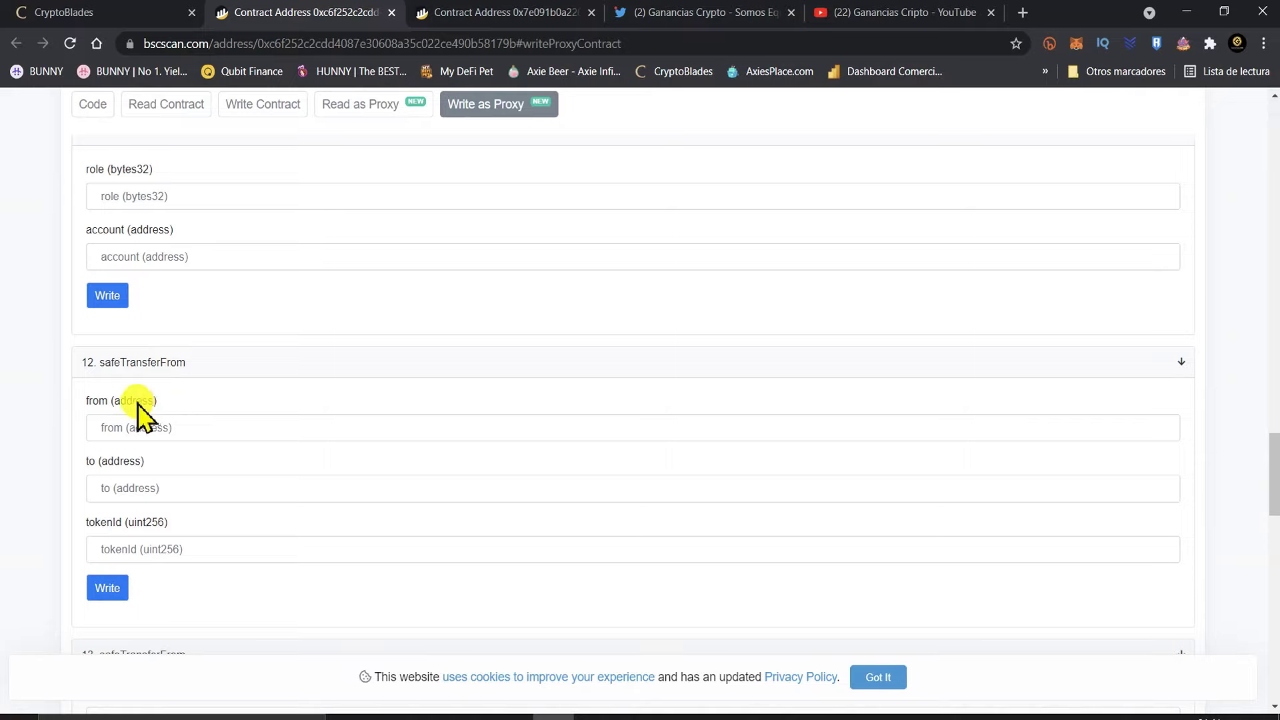
{"action": "scroll", "coordinate": [144, 413], "scroll_direction": "down", "scroll_amount": 1}
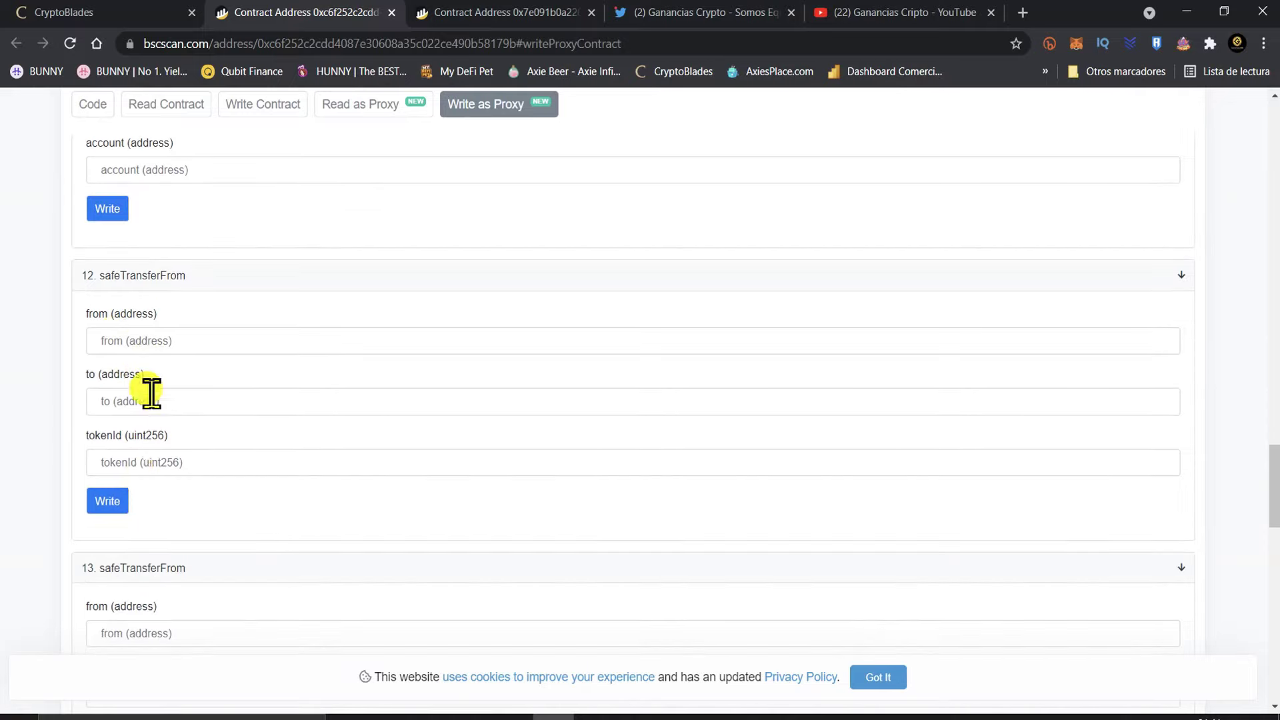
Fill 'from' with the suggested wallet address and paste the recipient's address into 'to'
{"action": "left_click", "coordinate": [124, 339]}
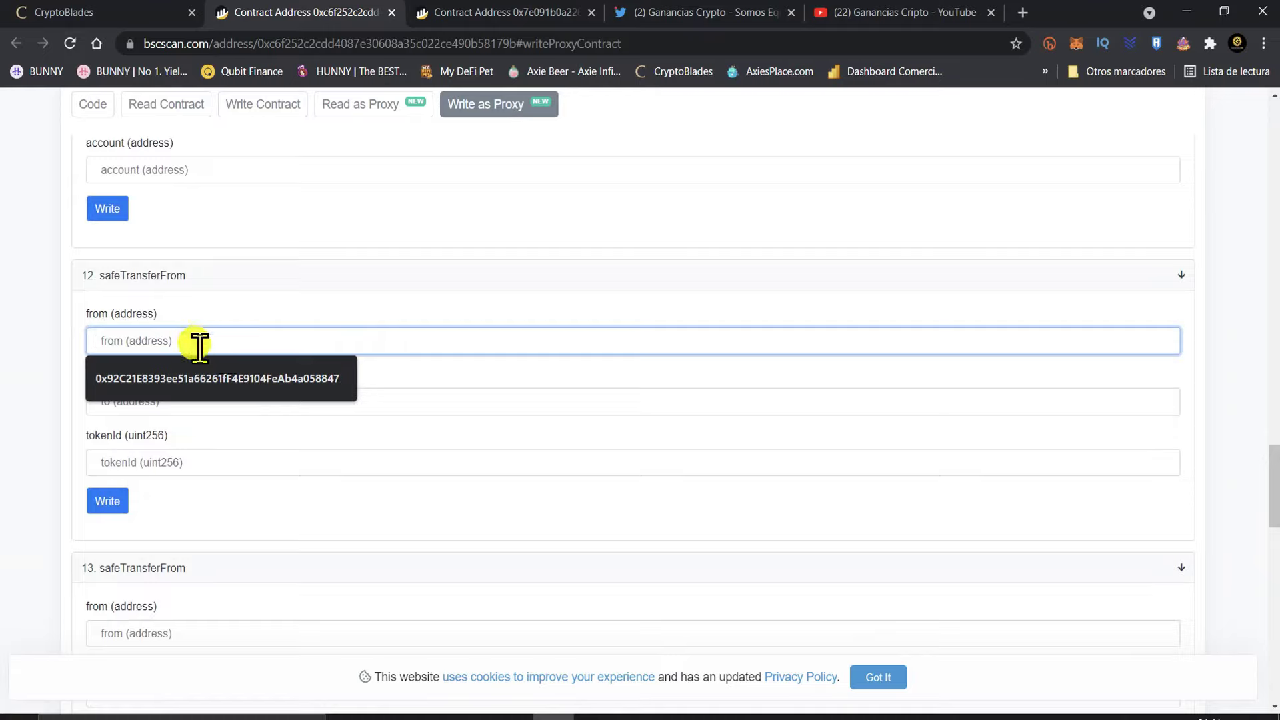
{"action": "left_click", "coordinate": [198, 383]}
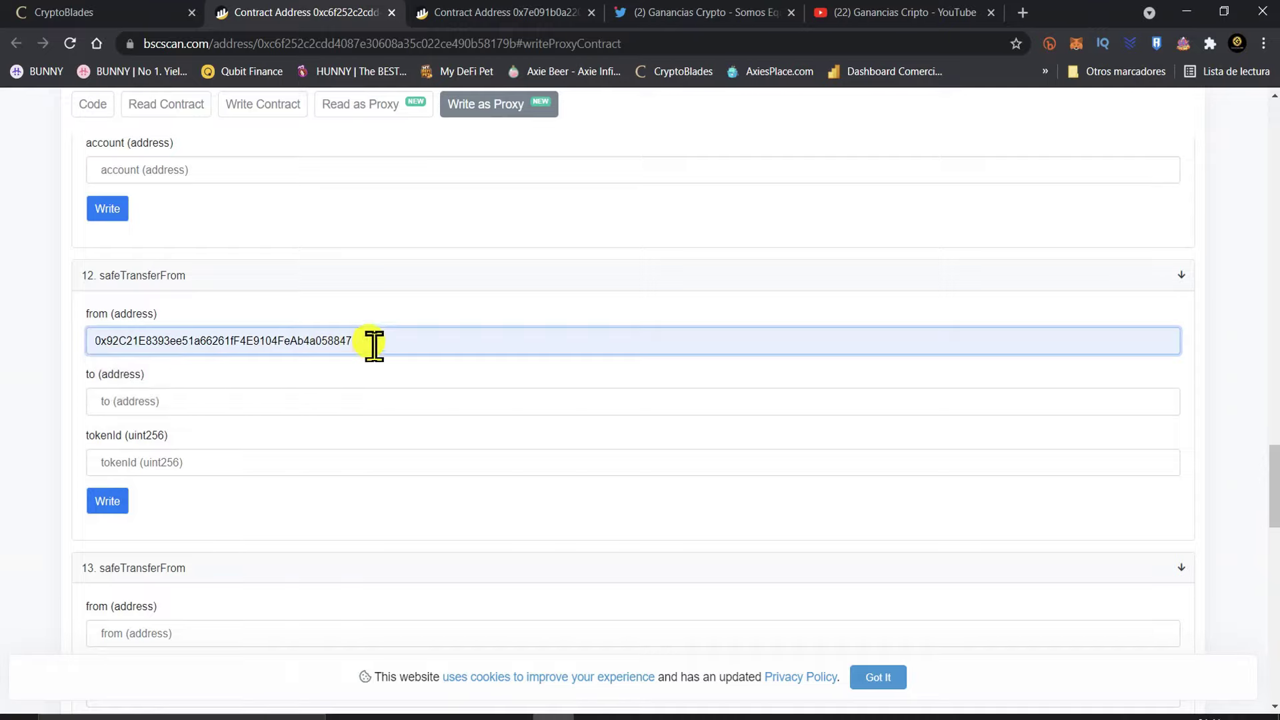
{"action": "left_click", "coordinate": [156, 403]}
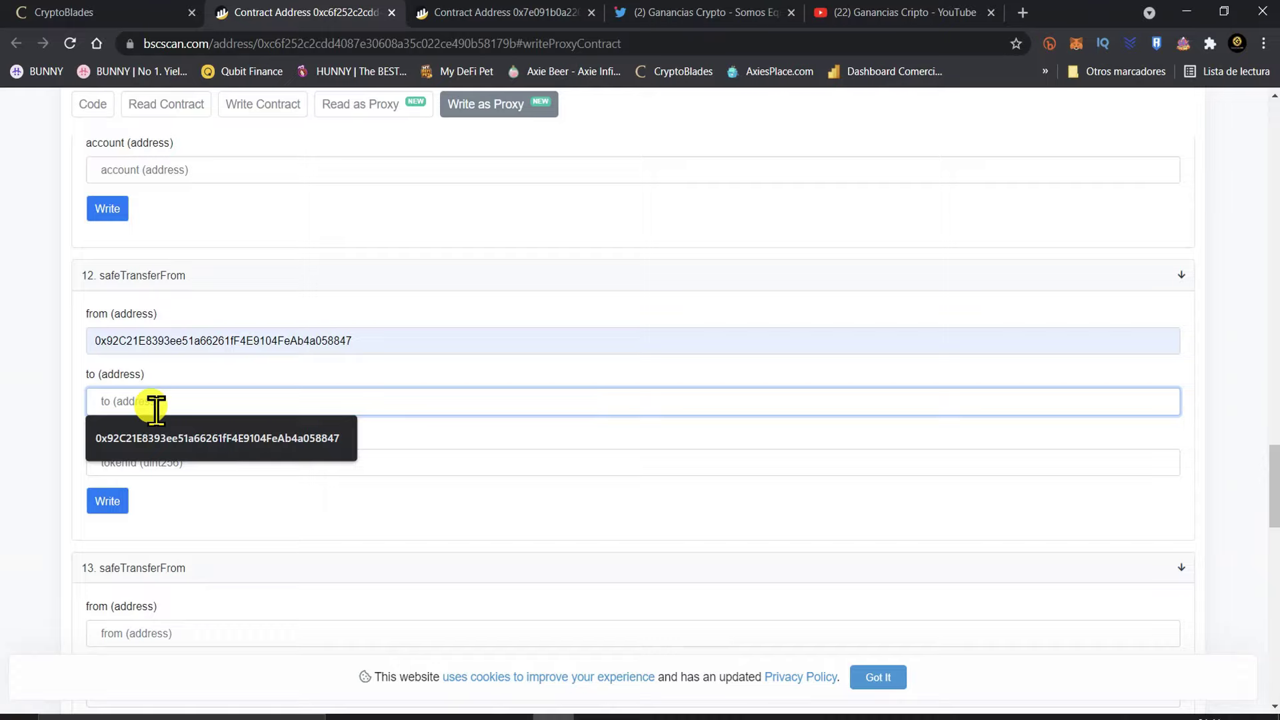
{"action": "key", "text": "ctrl+v"}
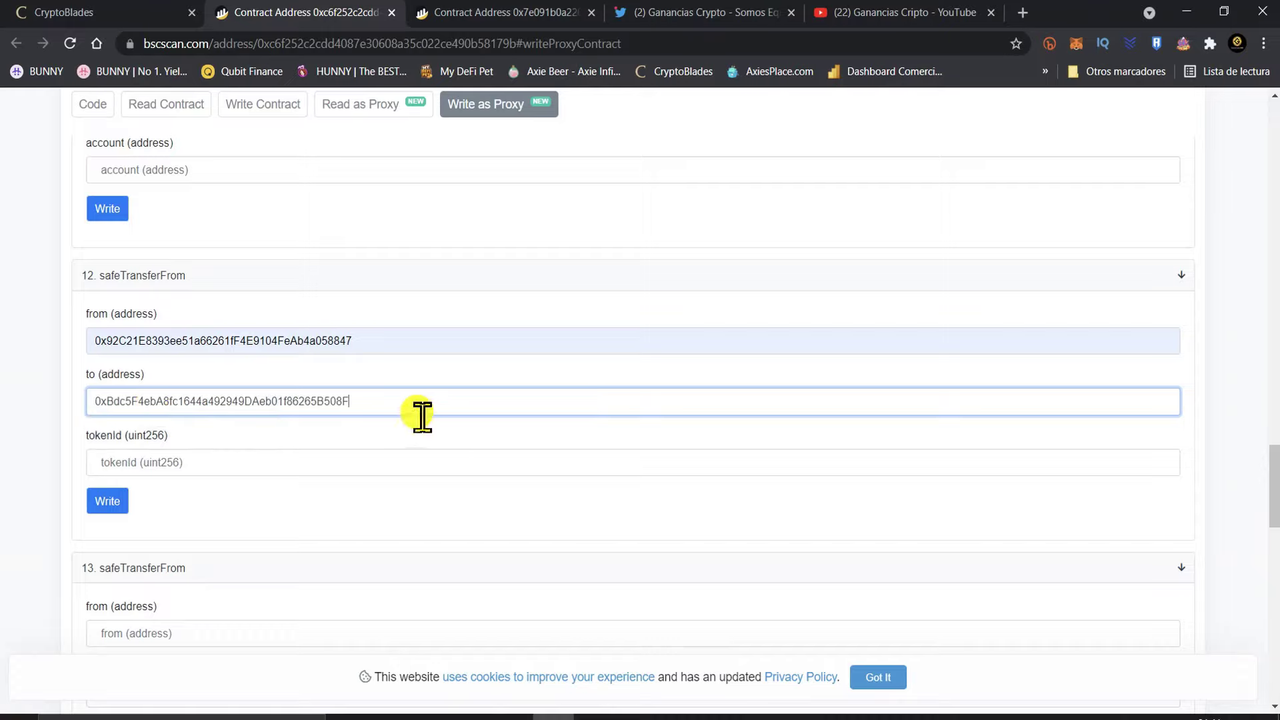
Look up the lead character's ID 51631 on the CryptoBlades tab for the tokenId field
{"action": "left_click", "coordinate": [118, 464]}
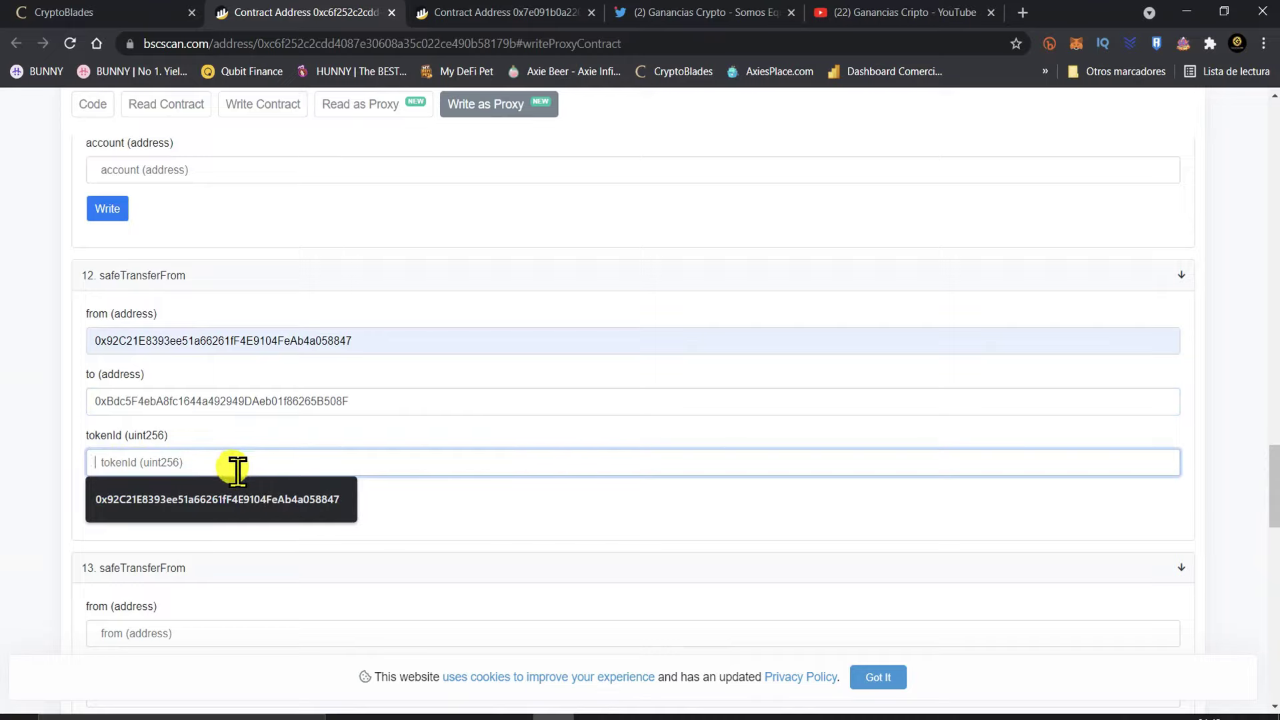
{"action": "left_click", "coordinate": [98, 14]}
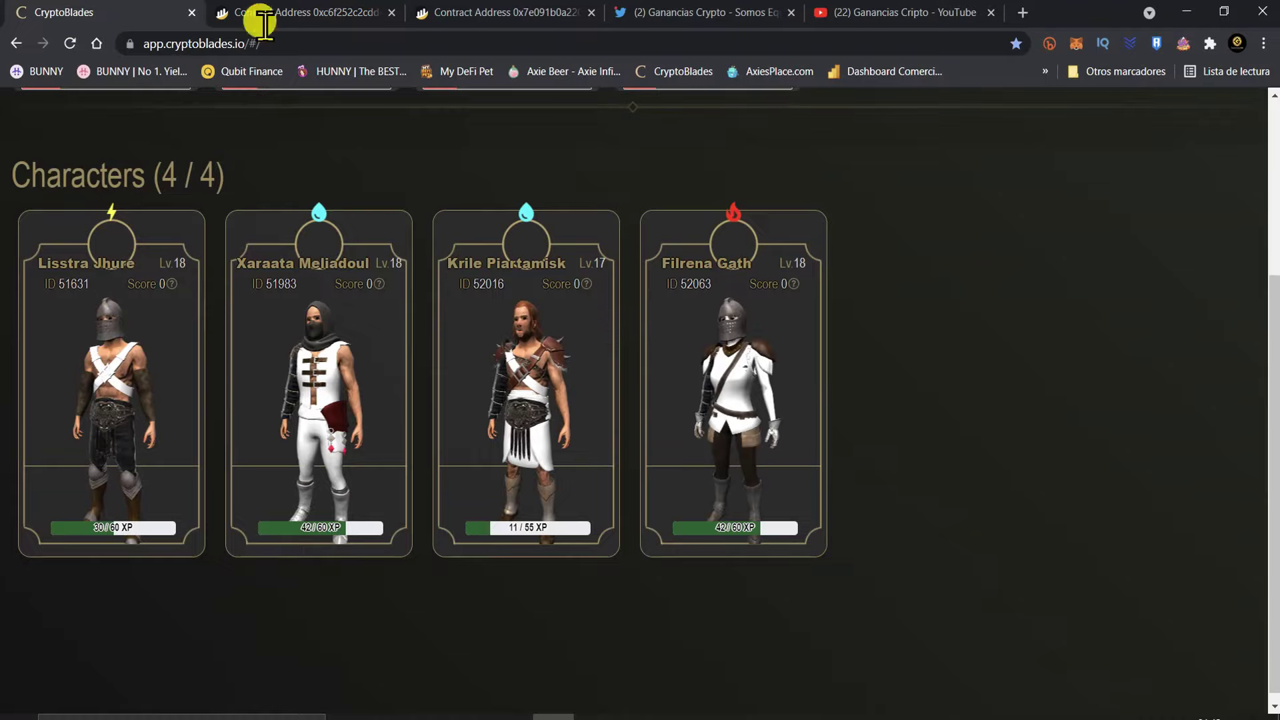
{"action": "left_click", "coordinate": [286, 13]}
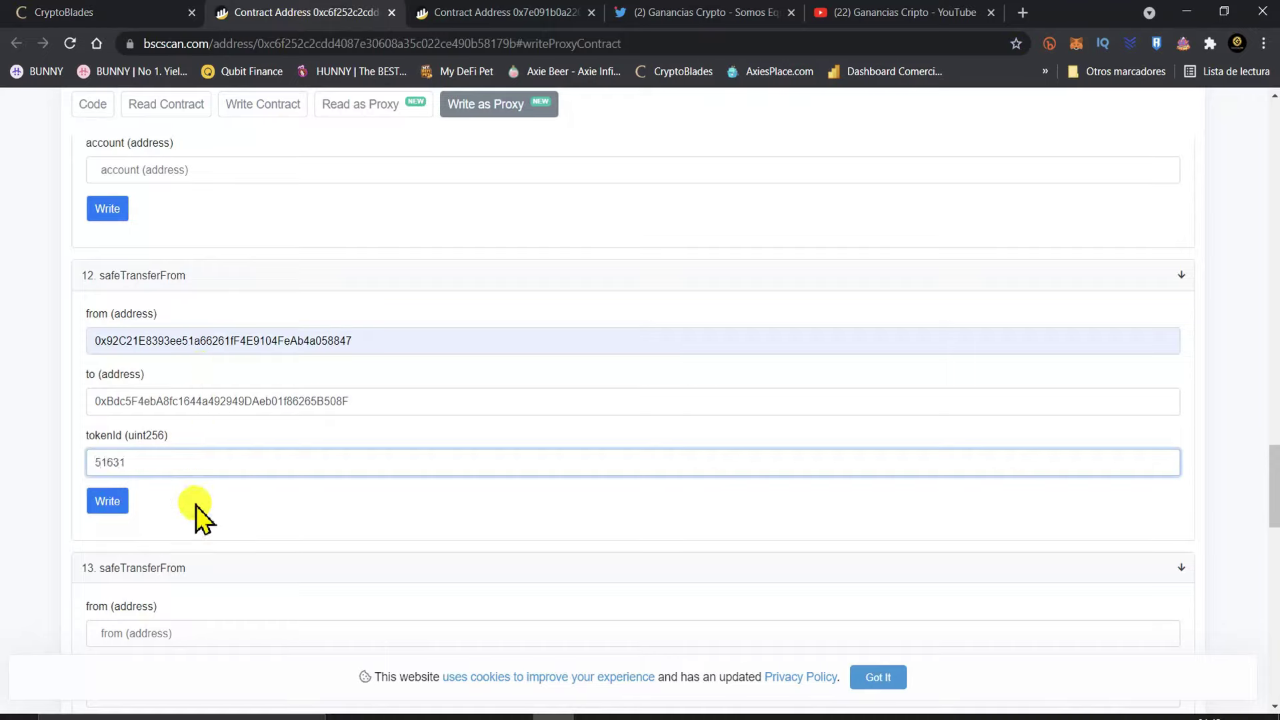
Send the character transfer for signing, reject it in MetaMask, then go to the 0x7e091b0a… weapon contract
{"action": "left_click", "coordinate": [109, 501]}
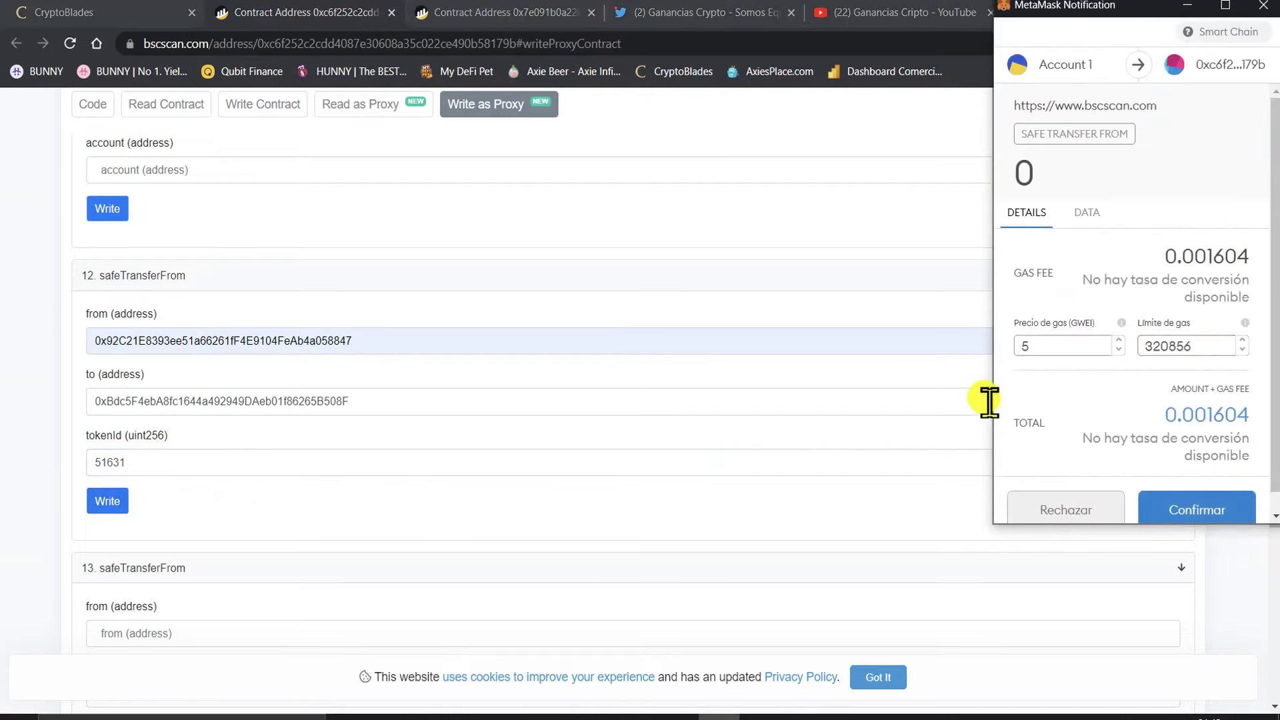
{"action": "scroll", "coordinate": [1114, 268], "scroll_direction": "down", "scroll_amount": 2}
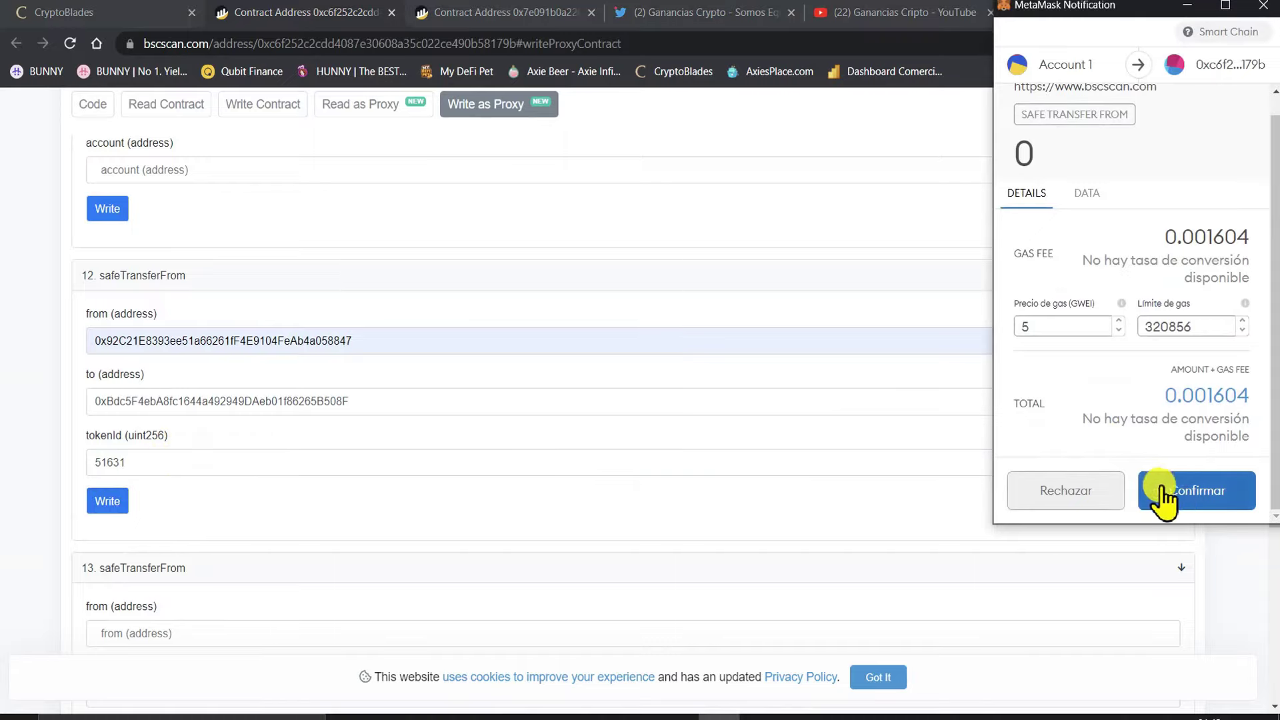
{"action": "left_click", "coordinate": [1065, 491]}
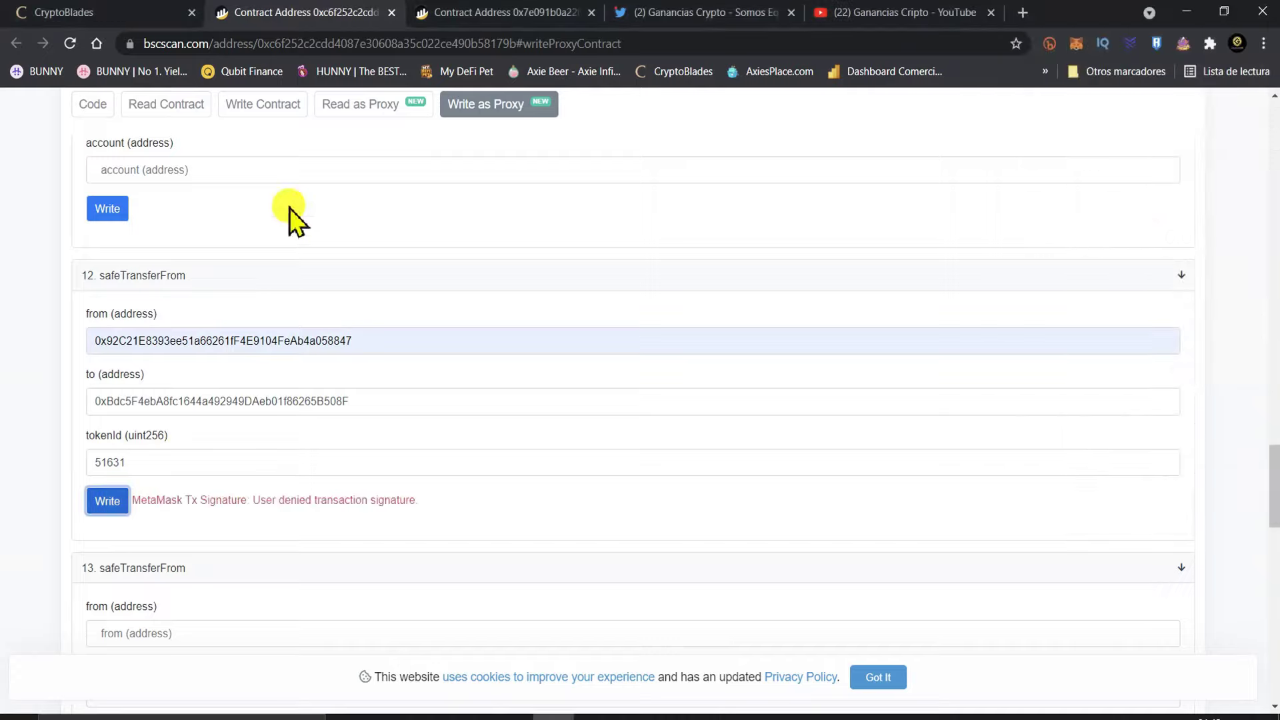
{"action": "left_click", "coordinate": [478, 15]}
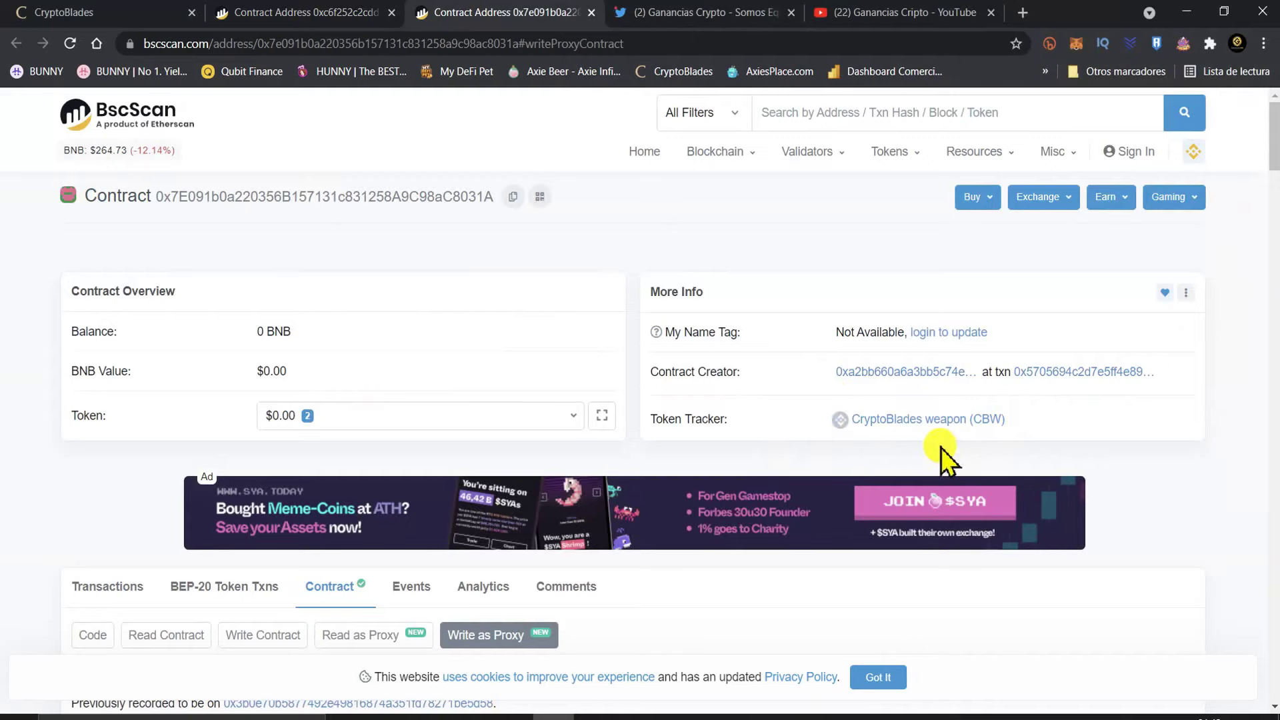
Connect the MetaMask wallet to the weapon contract's Write as Proxy page, accepting the beta notice
{"action": "scroll", "coordinate": [509, 420], "scroll_direction": "down", "scroll_amount": 2}
{"action": "scroll", "coordinate": [308, 417], "scroll_direction": "down", "scroll_amount": 2}
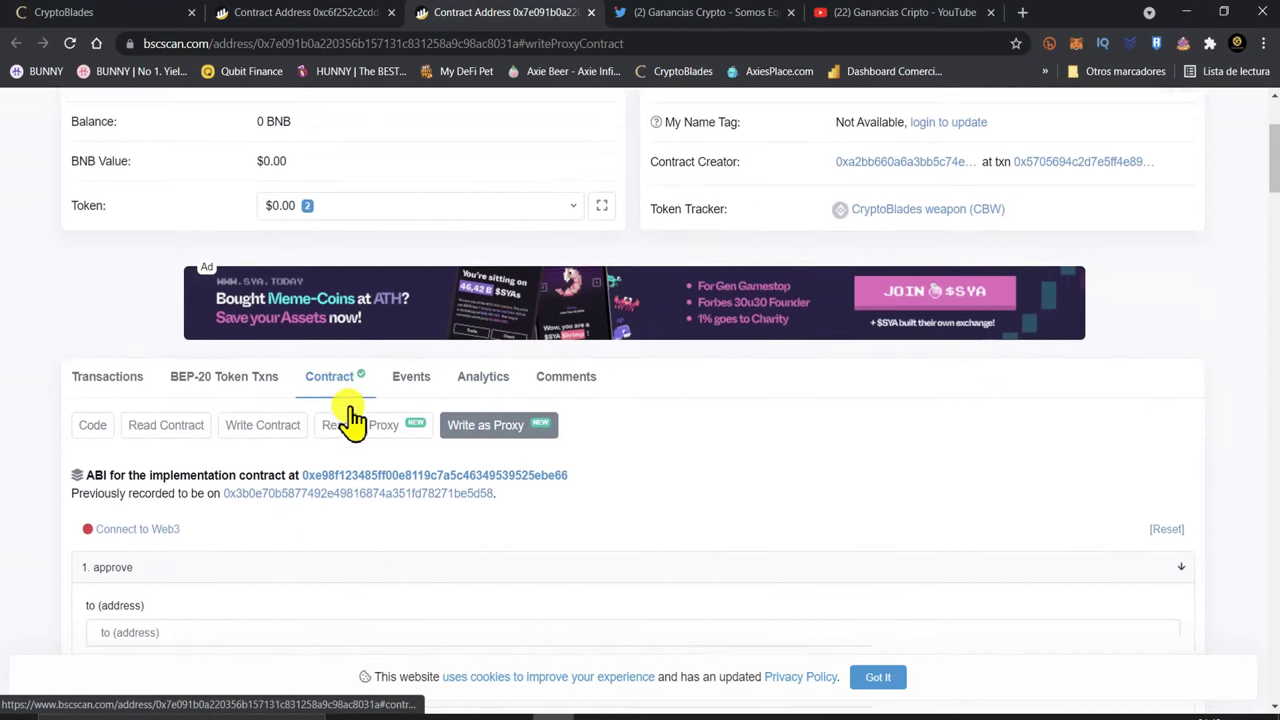
{"action": "scroll", "coordinate": [366, 303], "scroll_direction": "down", "scroll_amount": 3}
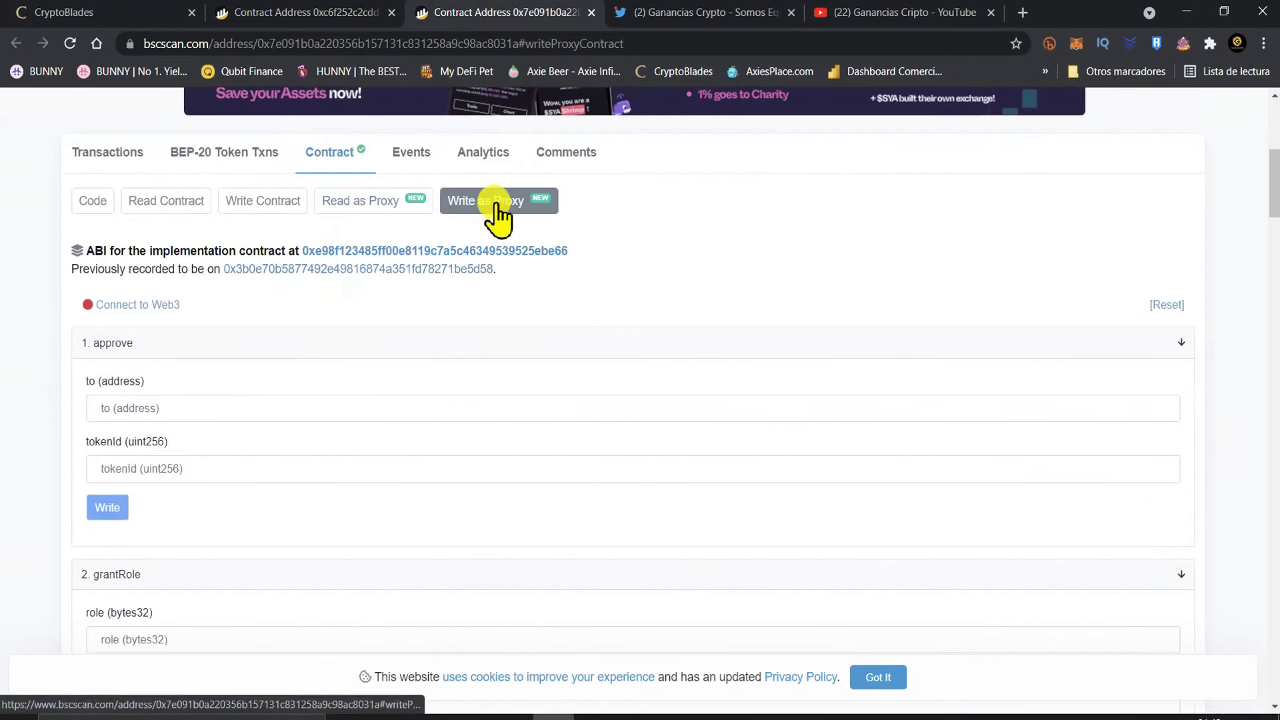
{"action": "left_click", "coordinate": [137, 306]}
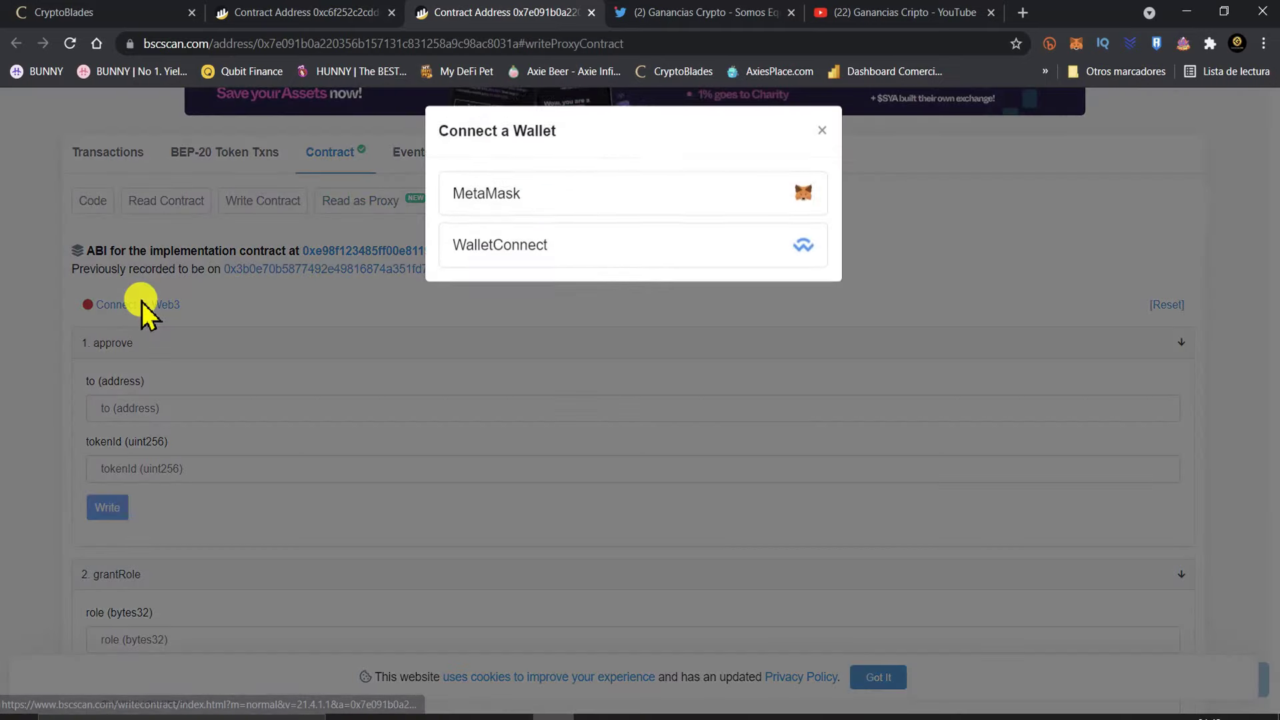
{"action": "left_click", "coordinate": [486, 207]}
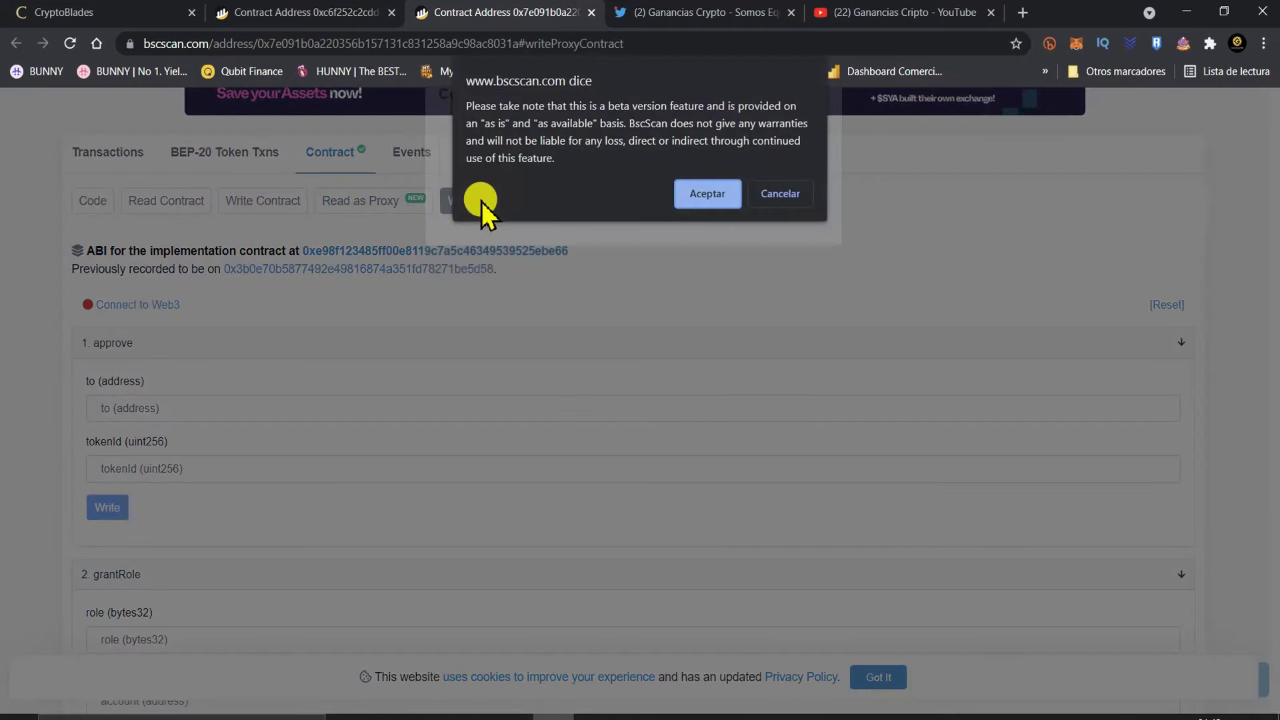
{"action": "left_click", "coordinate": [695, 195]}
Scroll through the proxy-write functions to the empty 13. safeTransferFrom form
{"action": "scroll", "coordinate": [466, 326], "scroll_direction": "down", "scroll_amount": 3}
{"action": "scroll", "coordinate": [437, 354], "scroll_direction": "down", "scroll_amount": 9}
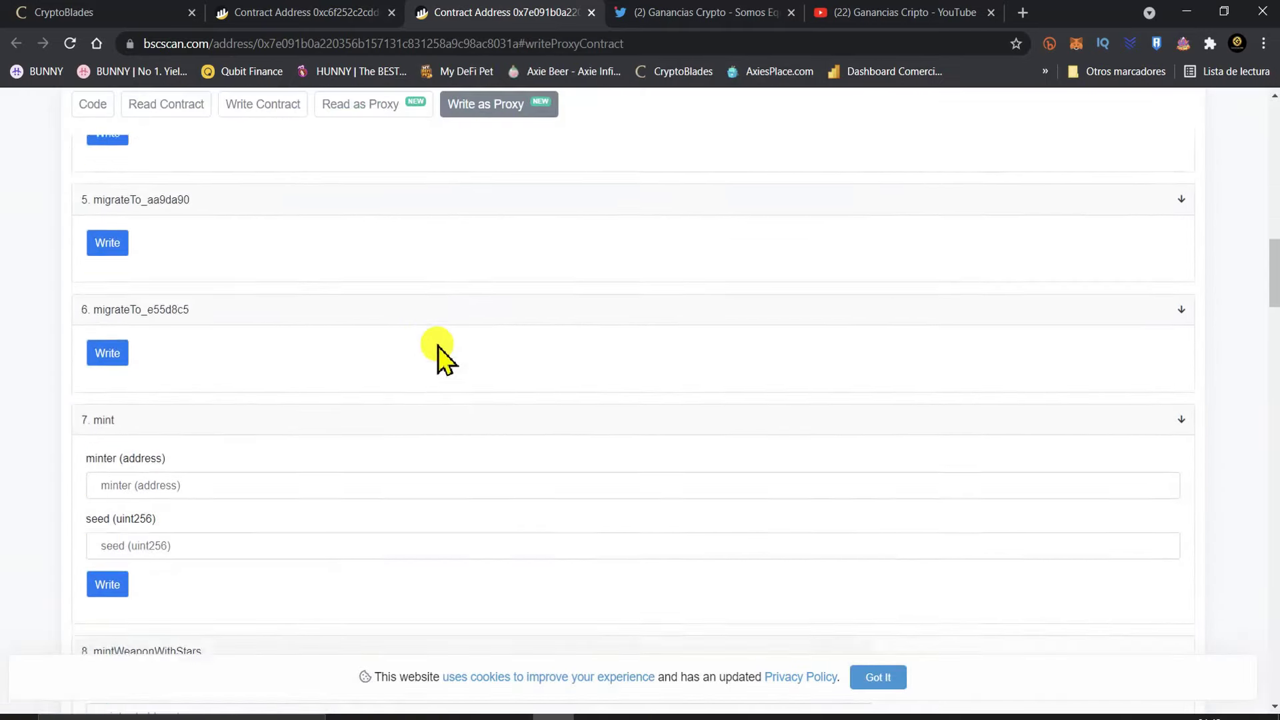
{"action": "scroll", "coordinate": [433, 357], "scroll_direction": "down", "scroll_amount": 9}
{"action": "scroll", "coordinate": [433, 347], "scroll_direction": "down", "scroll_amount": 4}
{"action": "scroll", "coordinate": [438, 350], "scroll_direction": "down", "scroll_amount": 8}
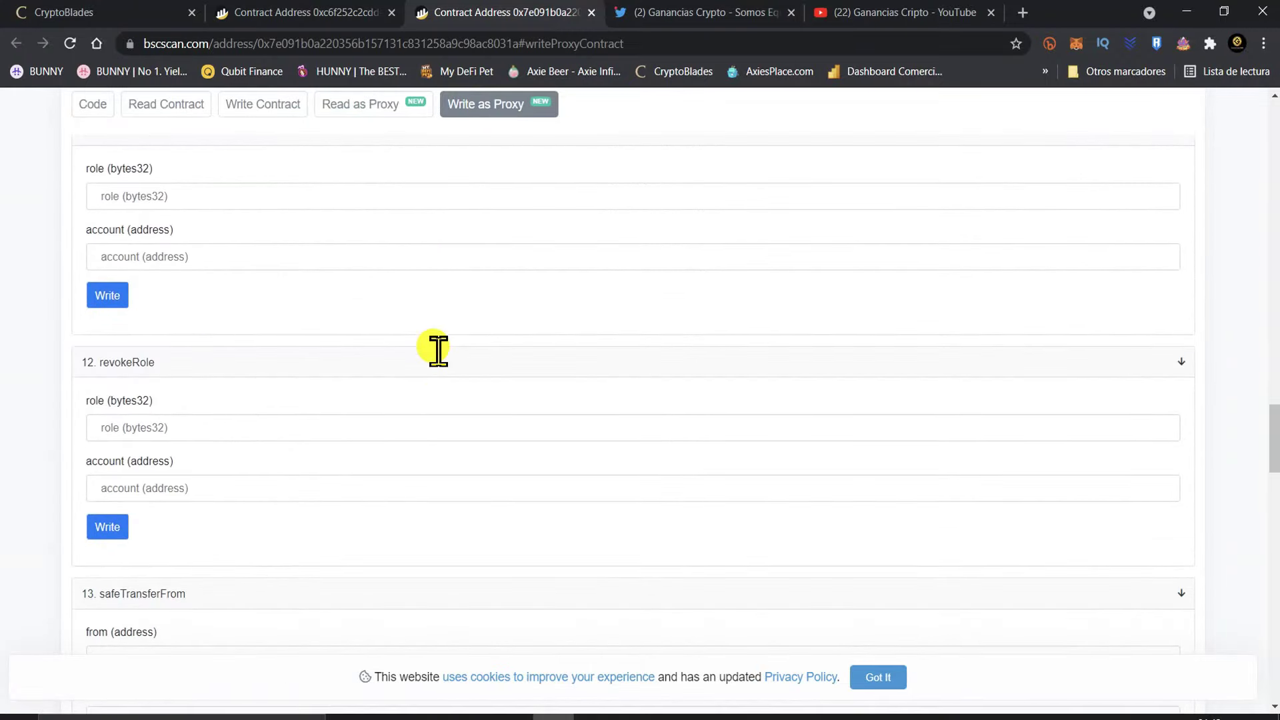
{"action": "scroll", "coordinate": [486, 373], "scroll_direction": "up", "scroll_amount": 2}
{"action": "scroll", "coordinate": [485, 365], "scroll_direction": "up", "scroll_amount": 4}
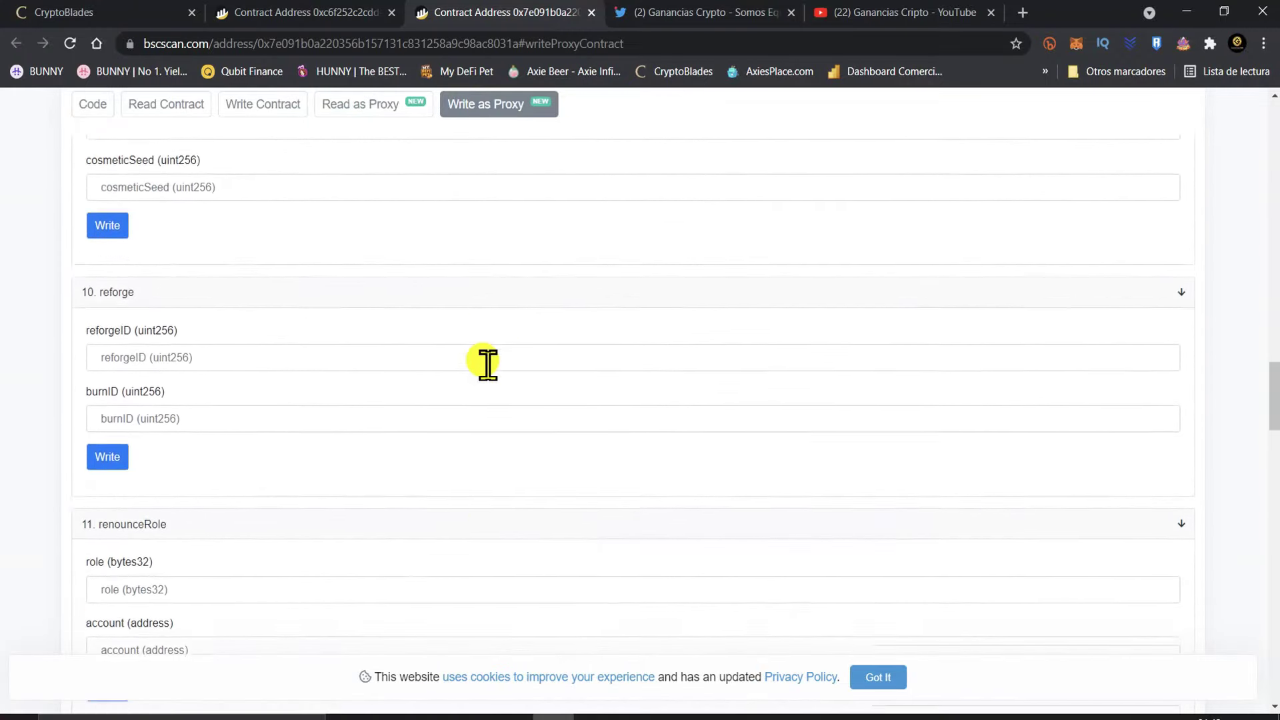
{"action": "scroll", "coordinate": [493, 371], "scroll_direction": "up", "scroll_amount": 2}
{"action": "scroll", "coordinate": [507, 387], "scroll_direction": "up", "scroll_amount": 4}
{"action": "scroll", "coordinate": [511, 390], "scroll_direction": "up", "scroll_amount": 5}
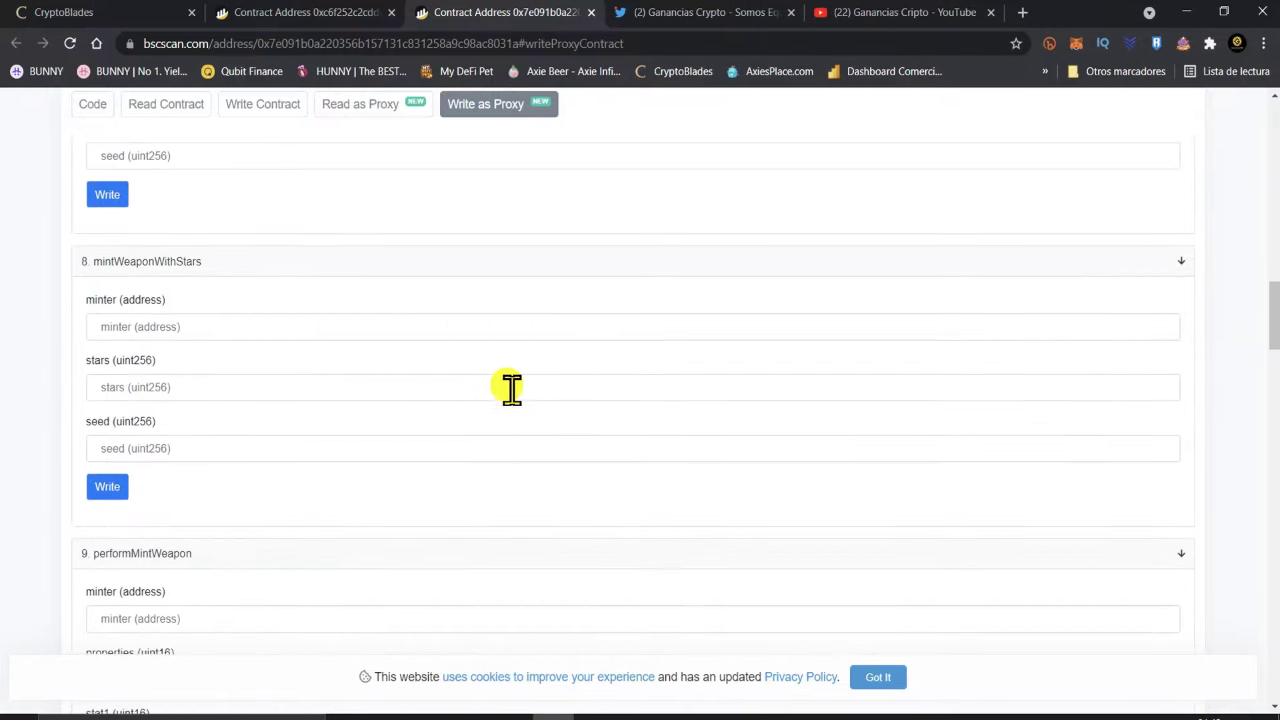
{"action": "scroll", "coordinate": [507, 390], "scroll_direction": "up", "scroll_amount": 1}
{"action": "scroll", "coordinate": [500, 393], "scroll_direction": "up", "scroll_amount": 4}
{"action": "scroll", "coordinate": [488, 397], "scroll_direction": "up", "scroll_amount": 1}
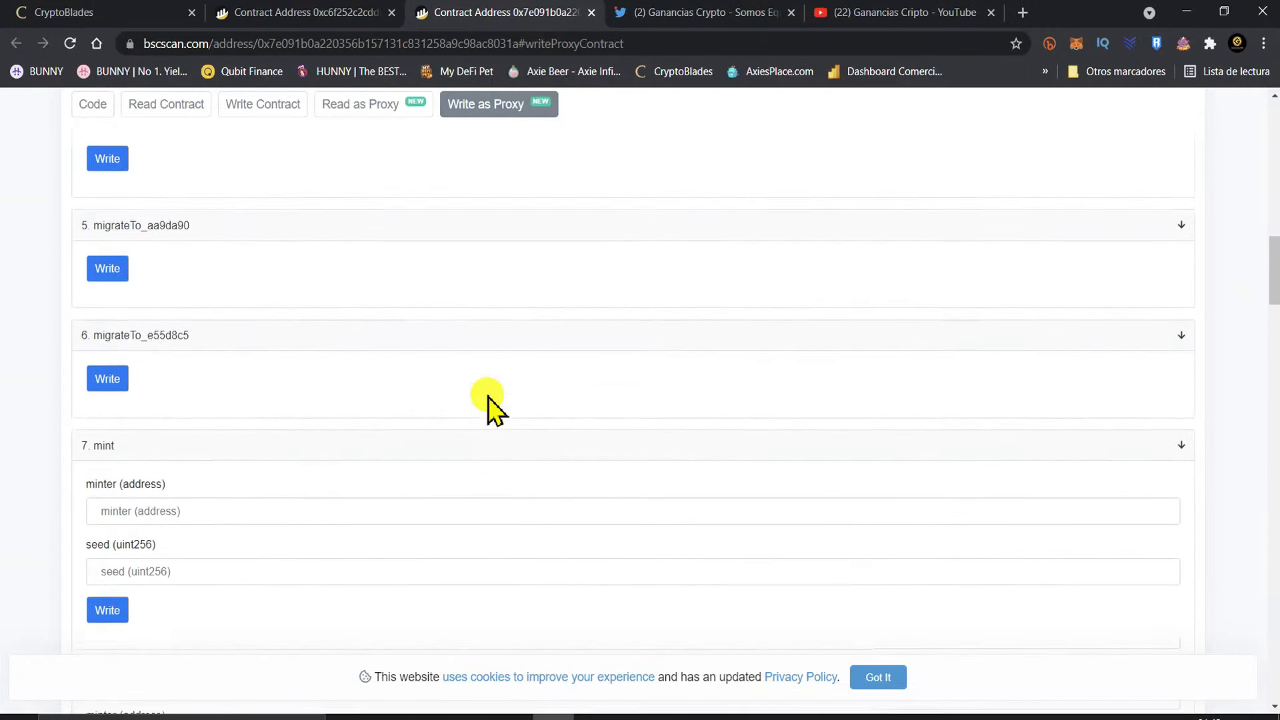
{"action": "scroll", "coordinate": [490, 393], "scroll_direction": "down", "scroll_amount": 15}
{"action": "scroll", "coordinate": [493, 387], "scroll_direction": "down", "scroll_amount": 12}
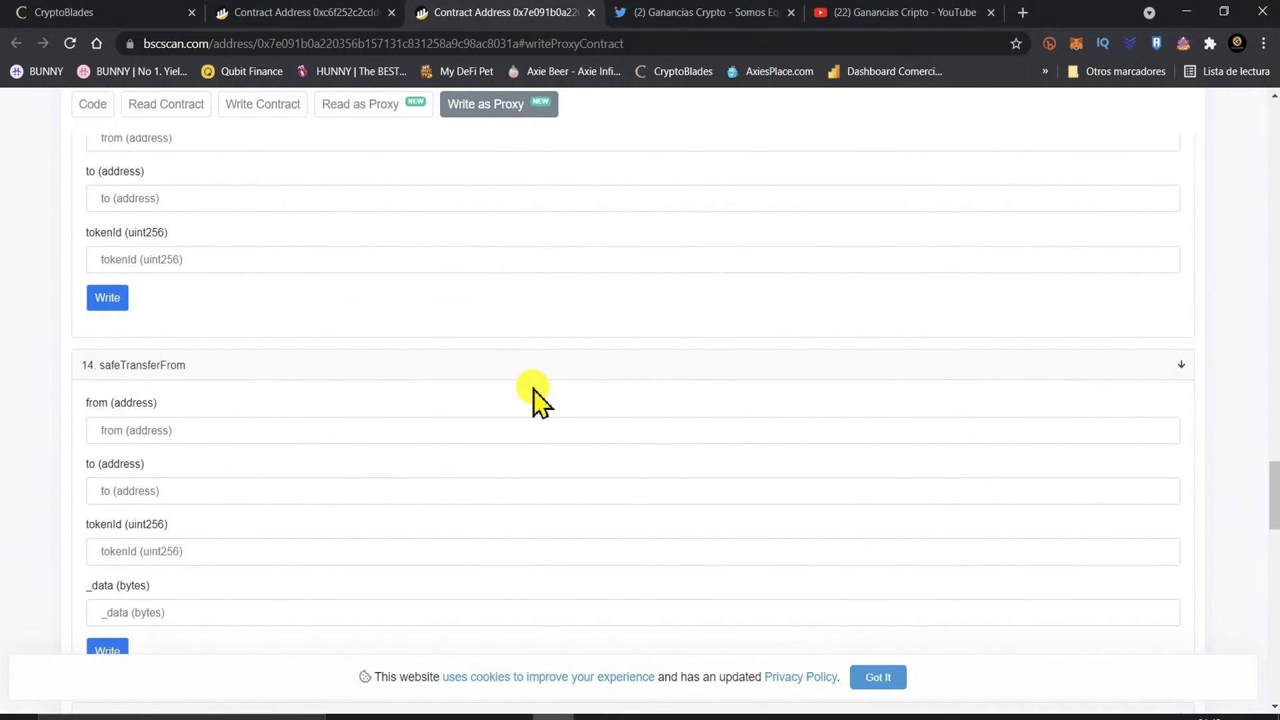
{"action": "scroll", "coordinate": [522, 391], "scroll_direction": "up", "scroll_amount": 3}
{"action": "scroll", "coordinate": [400, 384], "scroll_direction": "up", "scroll_amount": 1}
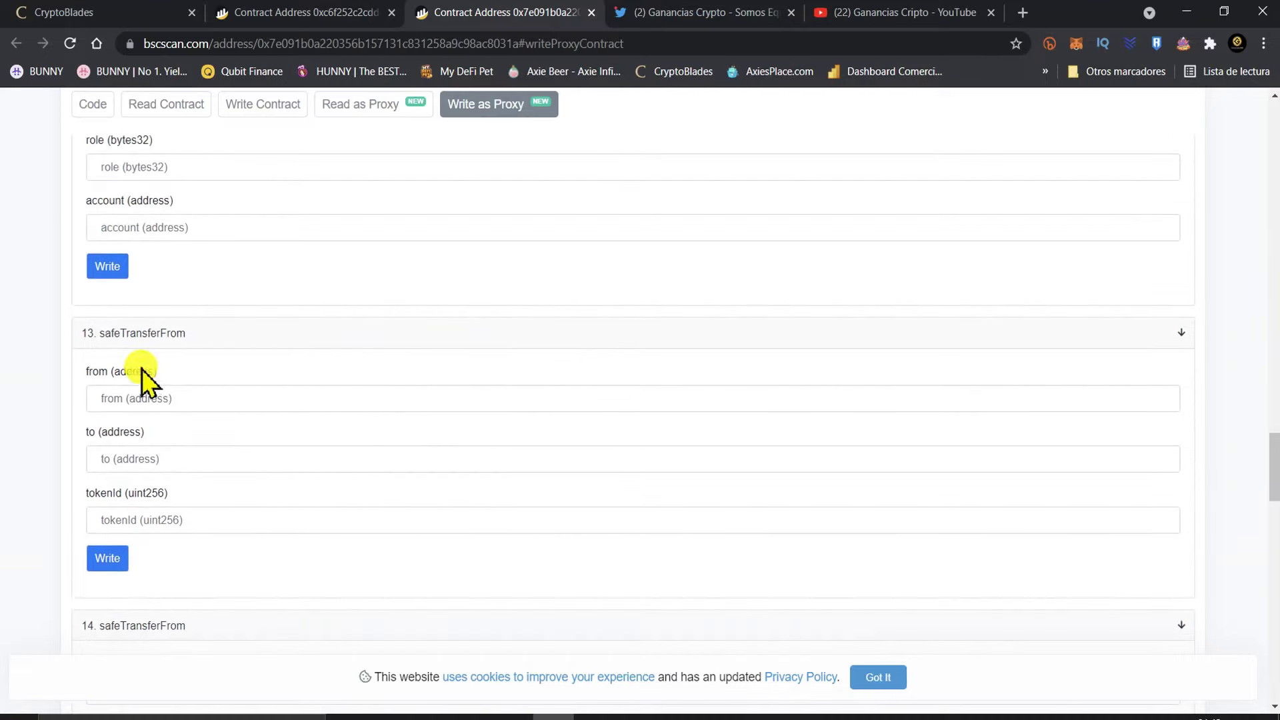
Paste the MetaMask account address into the from and to fields, adding a 7 to the recipient
{"action": "left_click", "coordinate": [159, 400]}
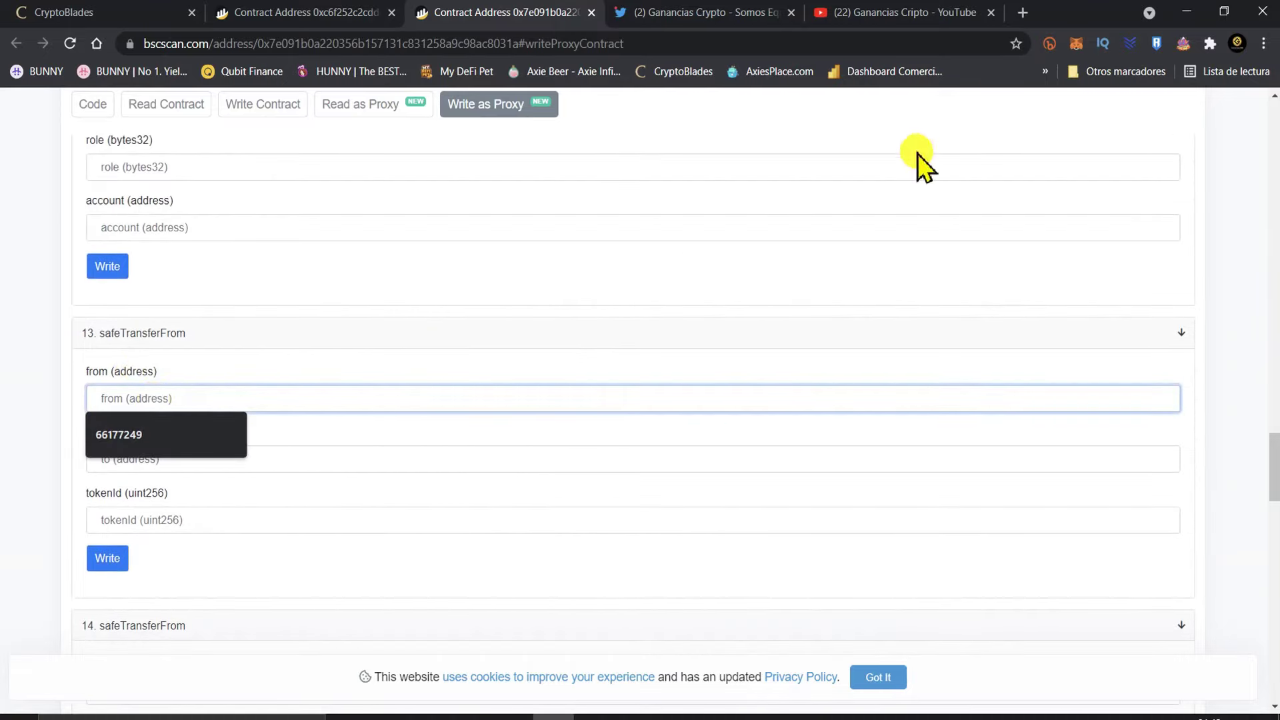
{"action": "left_click", "coordinate": [1076, 44]}
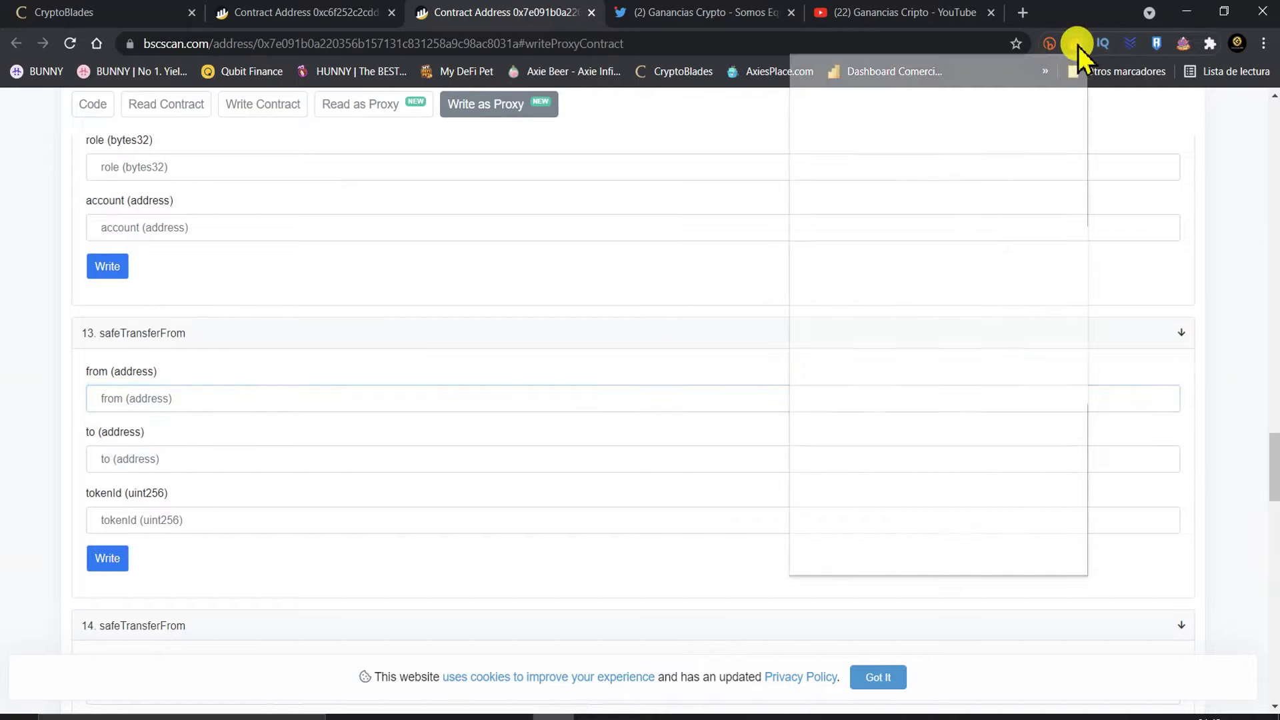
{"action": "left_click", "coordinate": [148, 398]}
{"action": "key", "text": "ctrl+v"}
{"action": "left_click", "coordinate": [142, 458]}
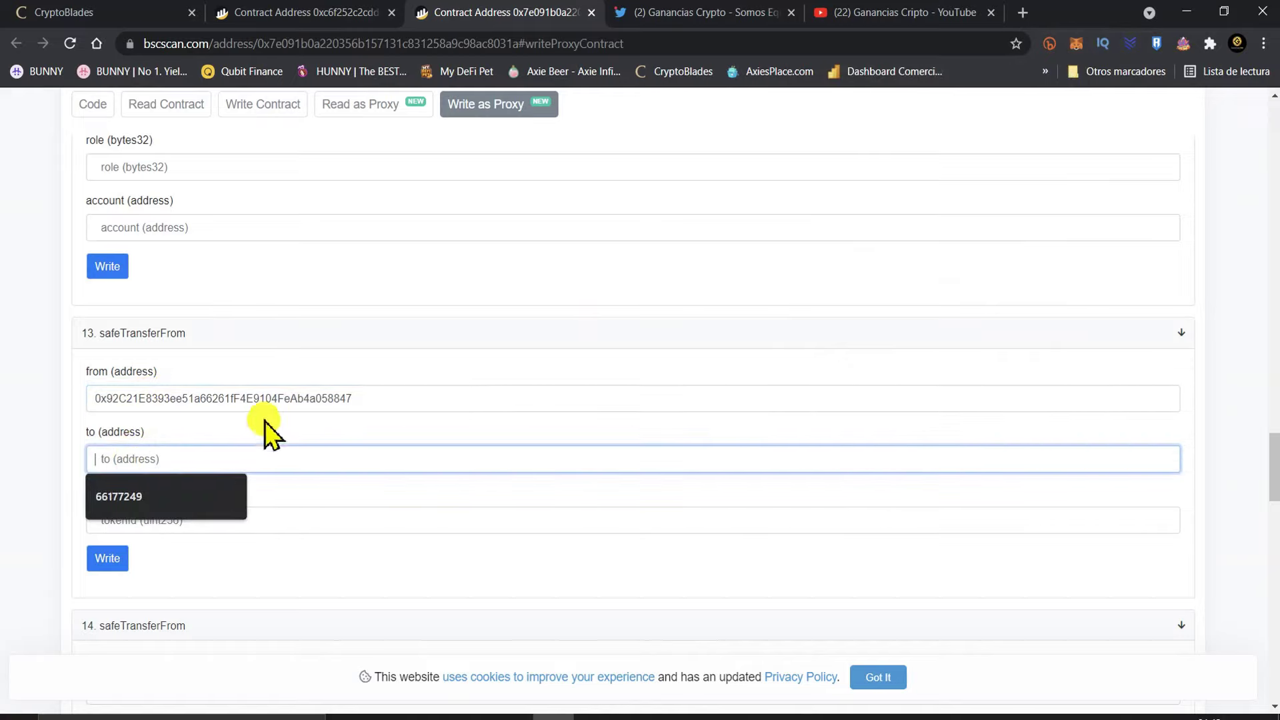
{"action": "key", "text": "ctrl+v"}
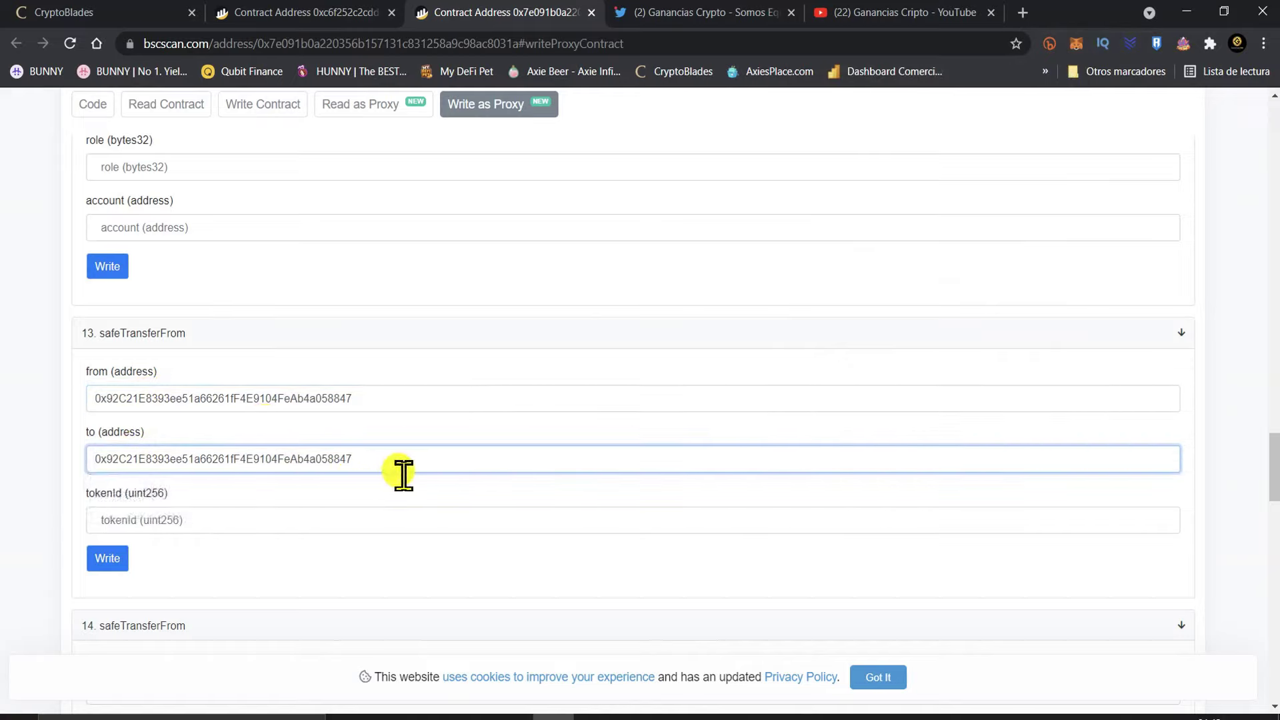
{"action": "type", "text": "7"}
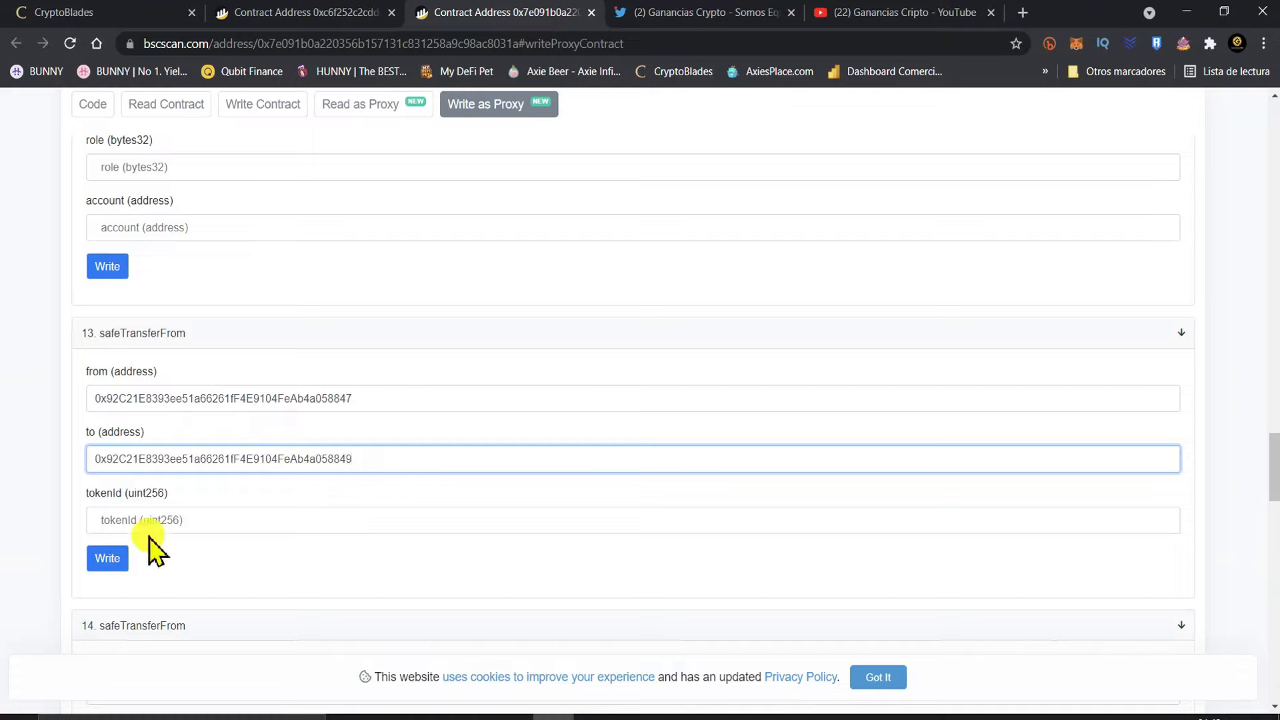
Look up the Hailstorm Gold Sword's ID 385910 on the CryptoBlades Blacksmith for the tokenId field
{"action": "left_click", "coordinate": [110, 520]}
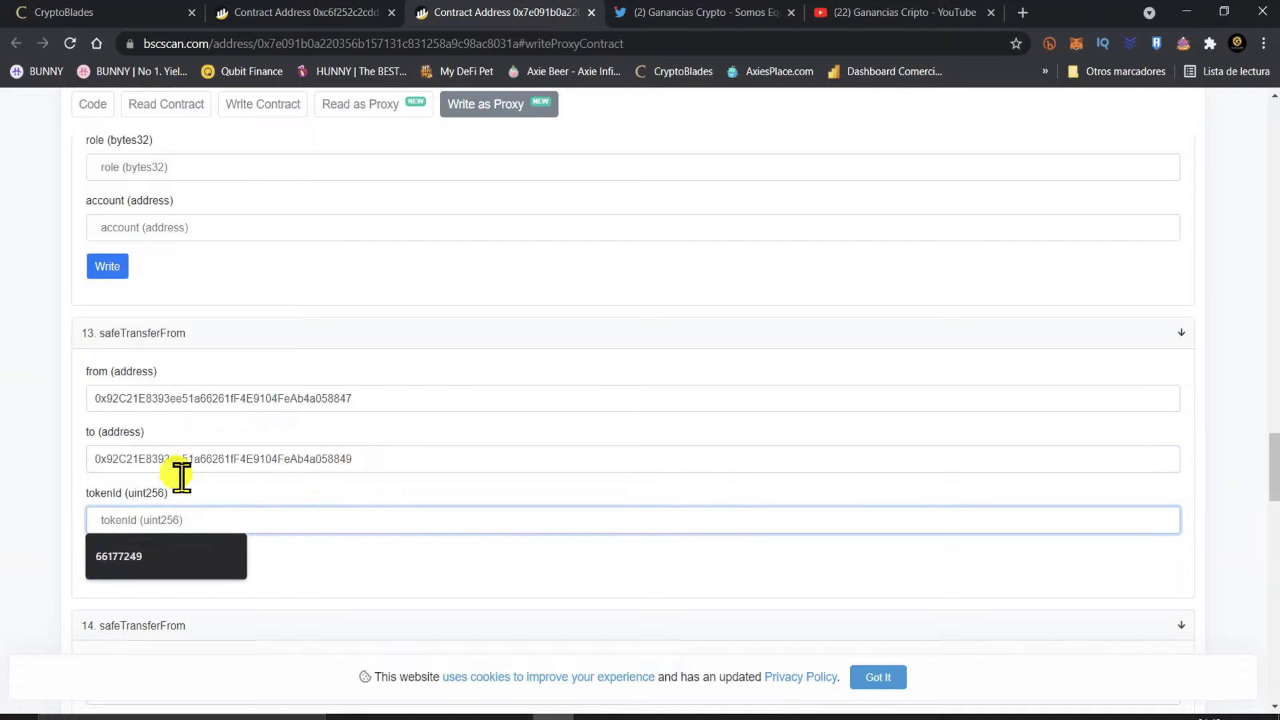
{"action": "left_click", "coordinate": [120, 11]}
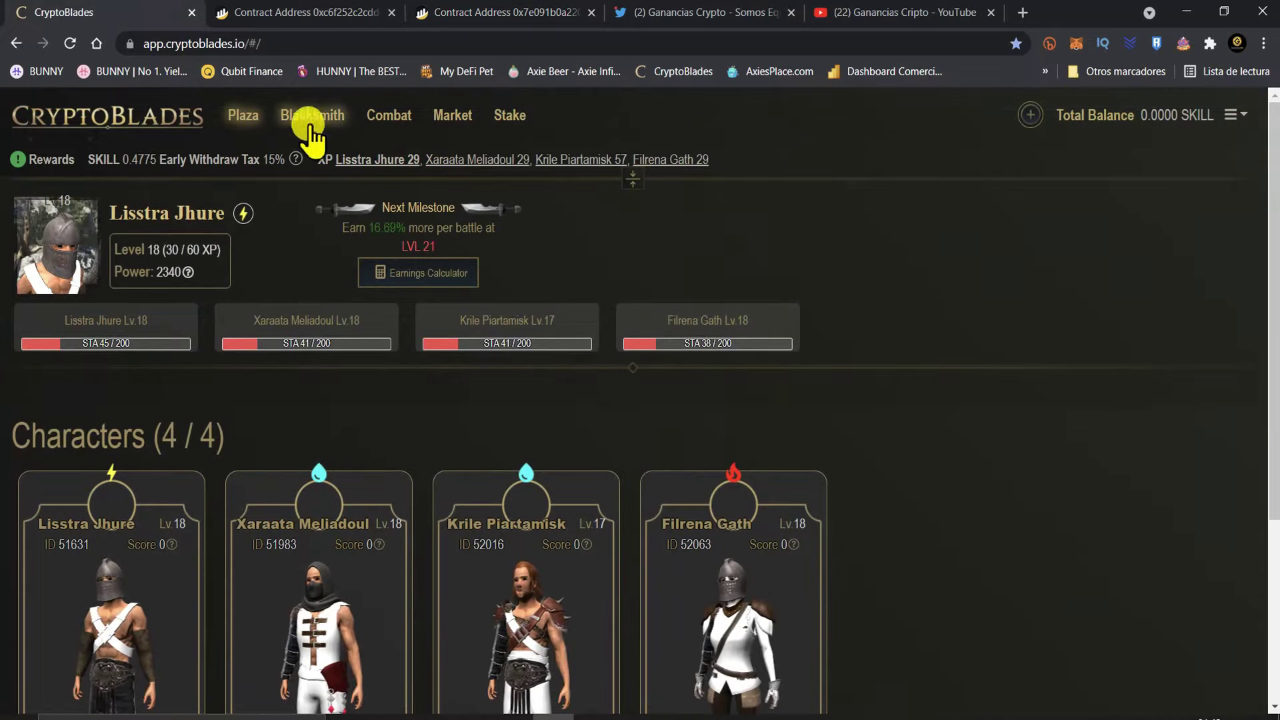
{"action": "left_click", "coordinate": [310, 120]}
{"action": "scroll", "coordinate": [243, 498], "scroll_direction": "down", "scroll_amount": 3}
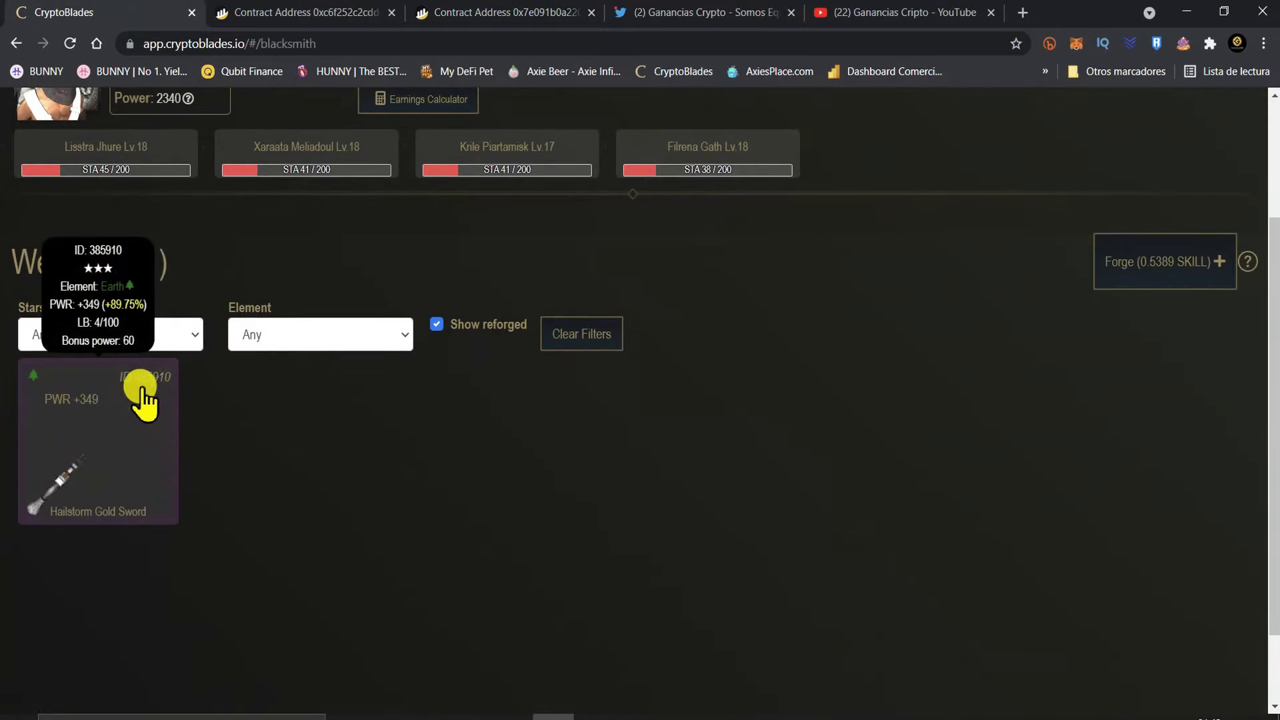
{"action": "left_click", "coordinate": [458, 12]}
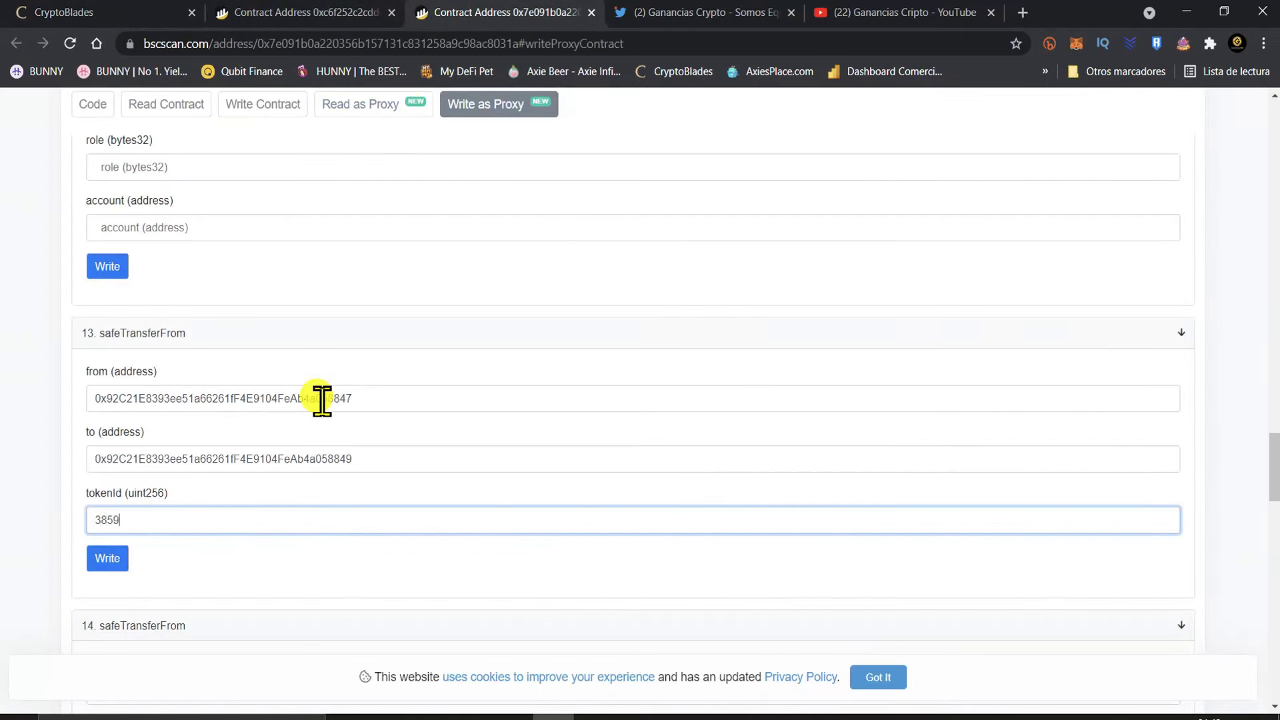
Submit safeTransferFrom, select the recipient address flagged invalid, and return to the CryptoBlades Blacksmith
{"action": "left_click", "coordinate": [110, 558]}
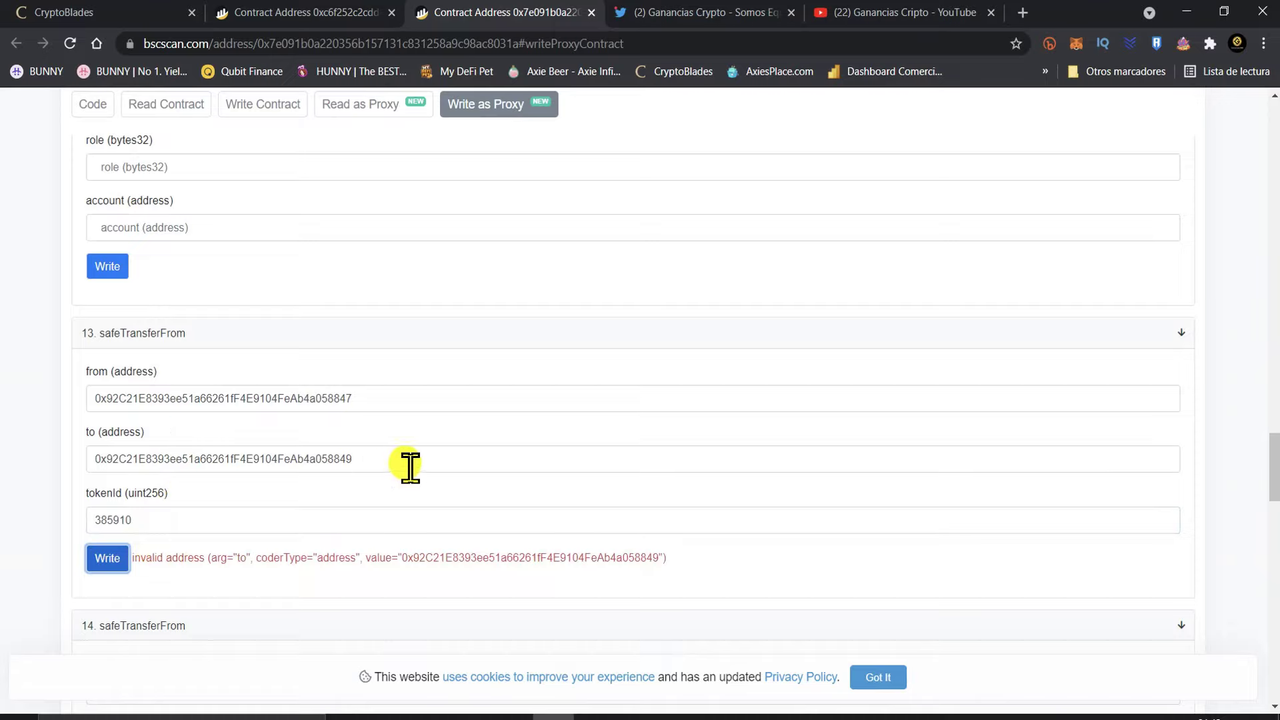
{"action": "left_click_drag", "start_coordinate": [386, 464], "coordinate": [94, 460]}
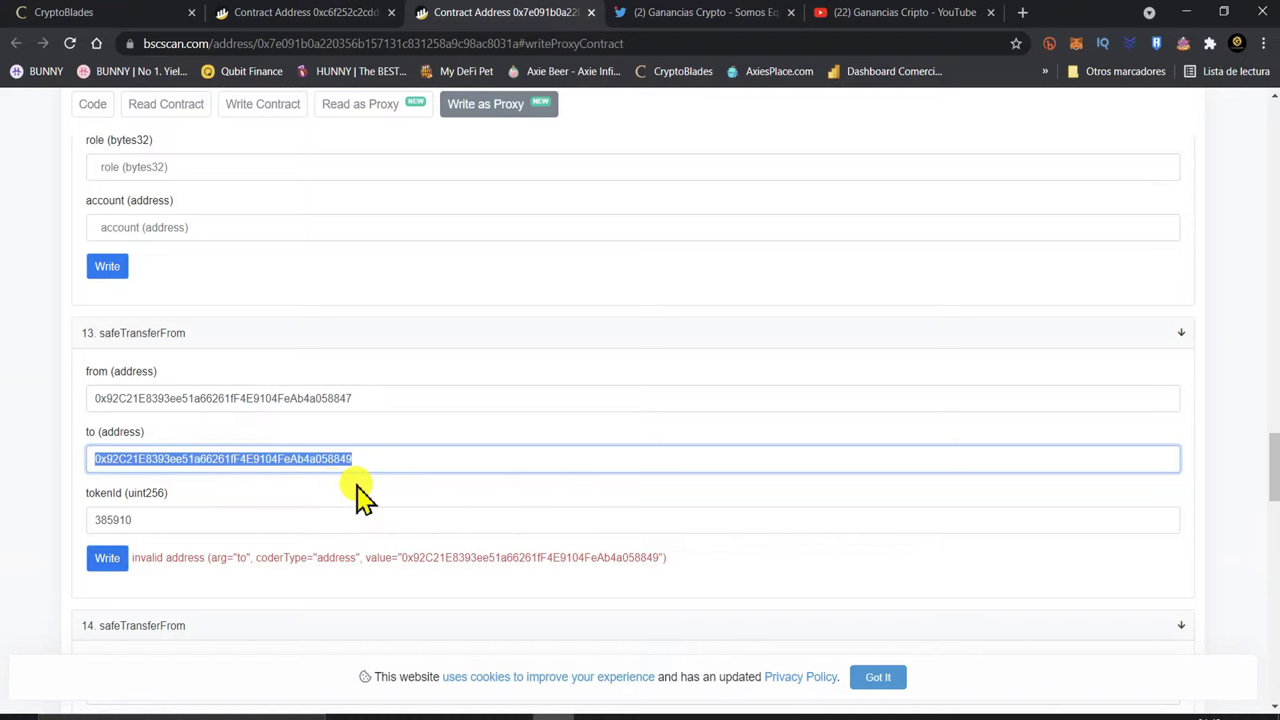
{"action": "left_click", "coordinate": [73, 14]}
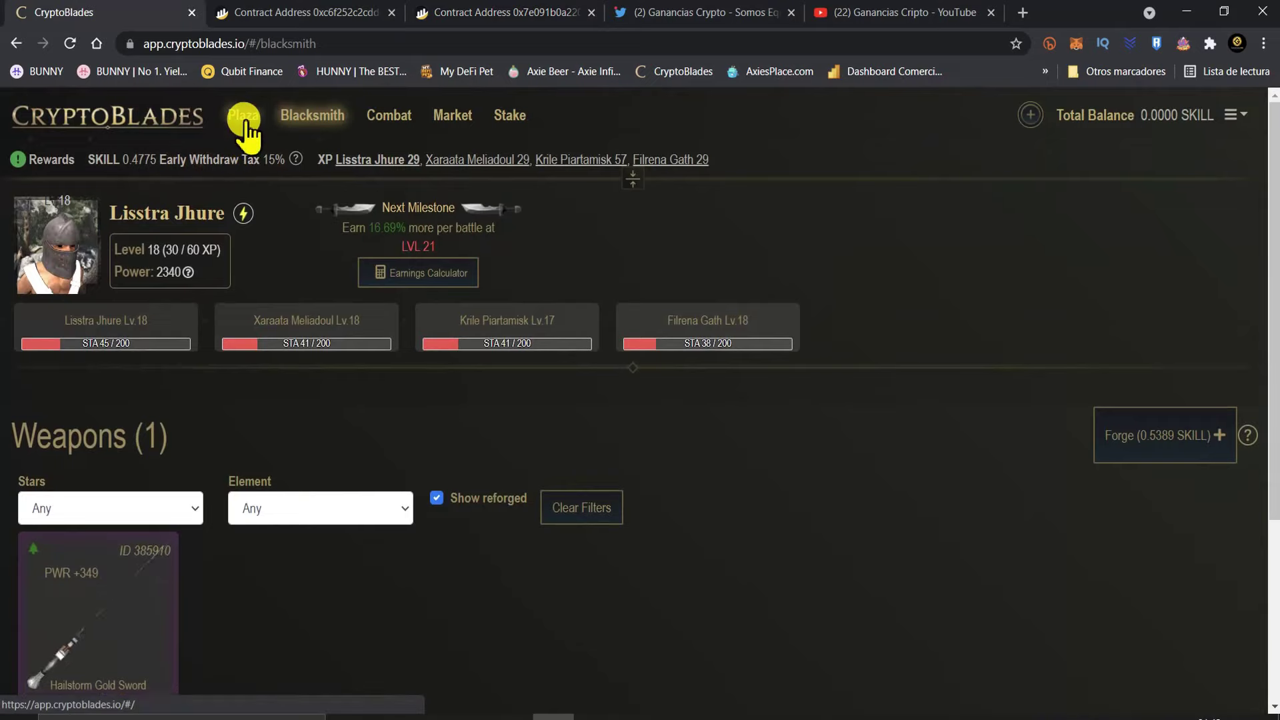
View the four characters on the Plaza, glance at the Excel earnings sheet, and return
{"action": "left_click", "coordinate": [242, 116]}
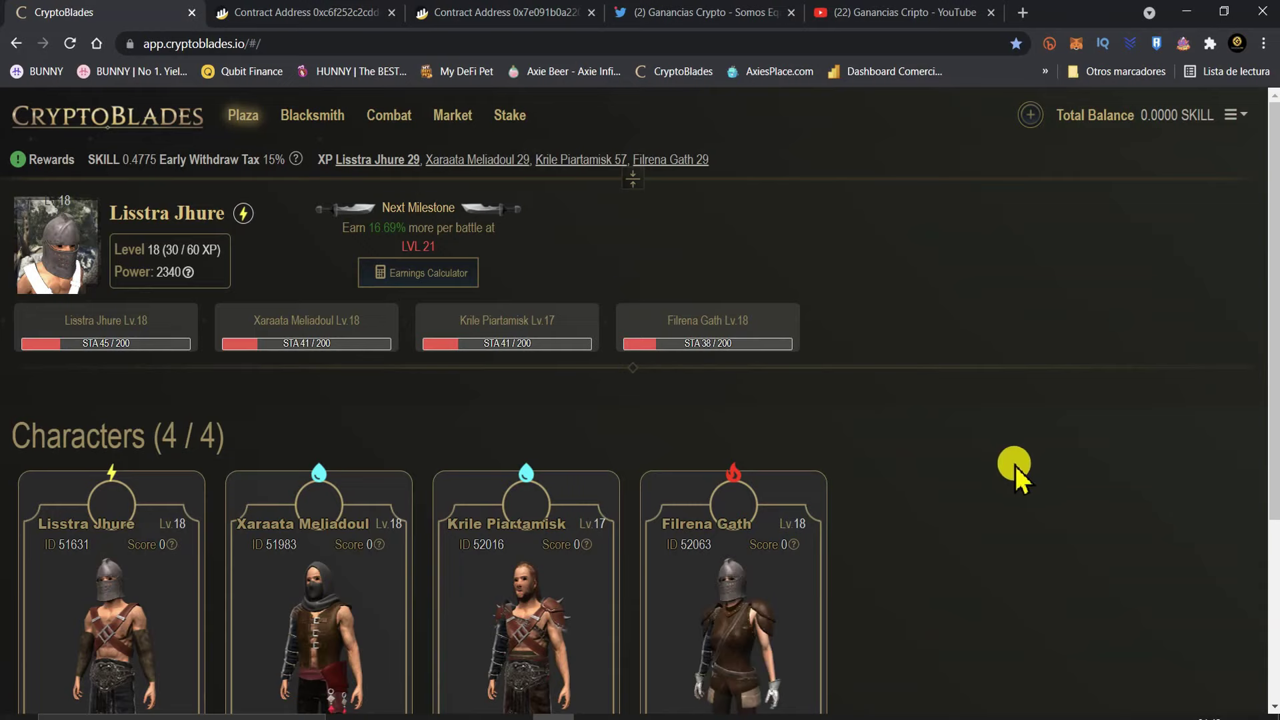
{"action": "left_click", "coordinate": [682, 710]}
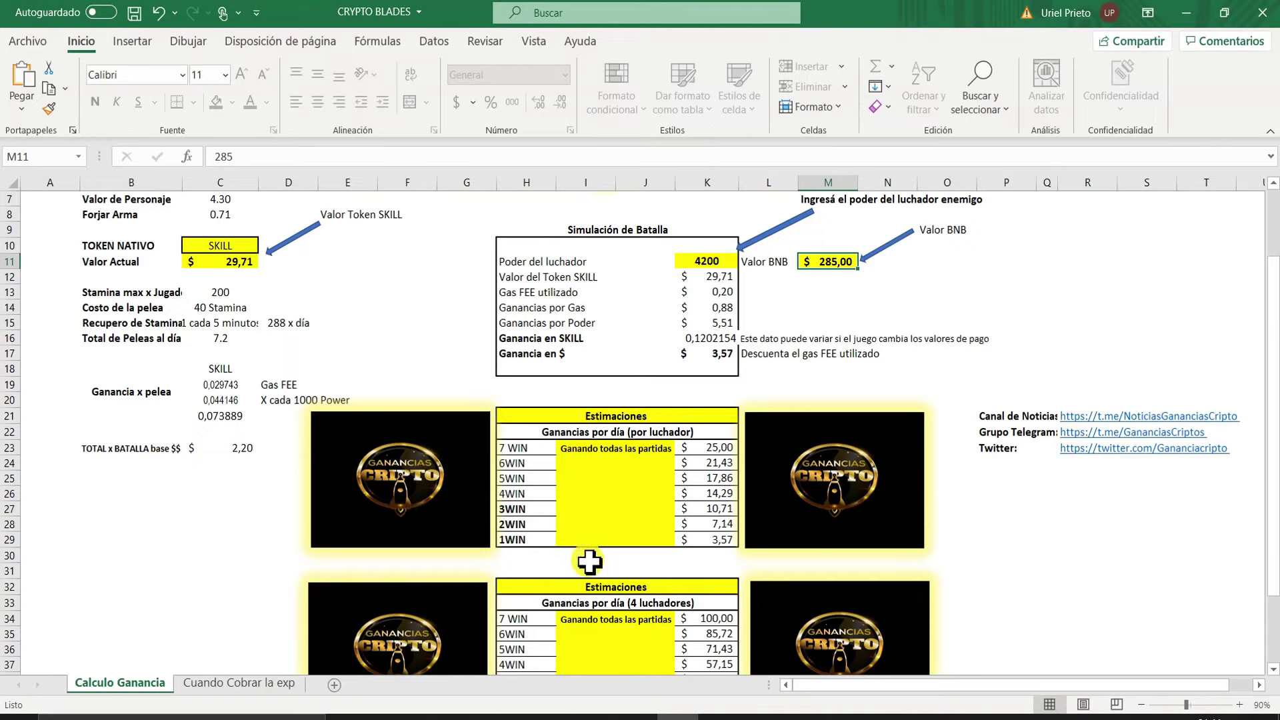
{"action": "left_click", "coordinate": [546, 712]}
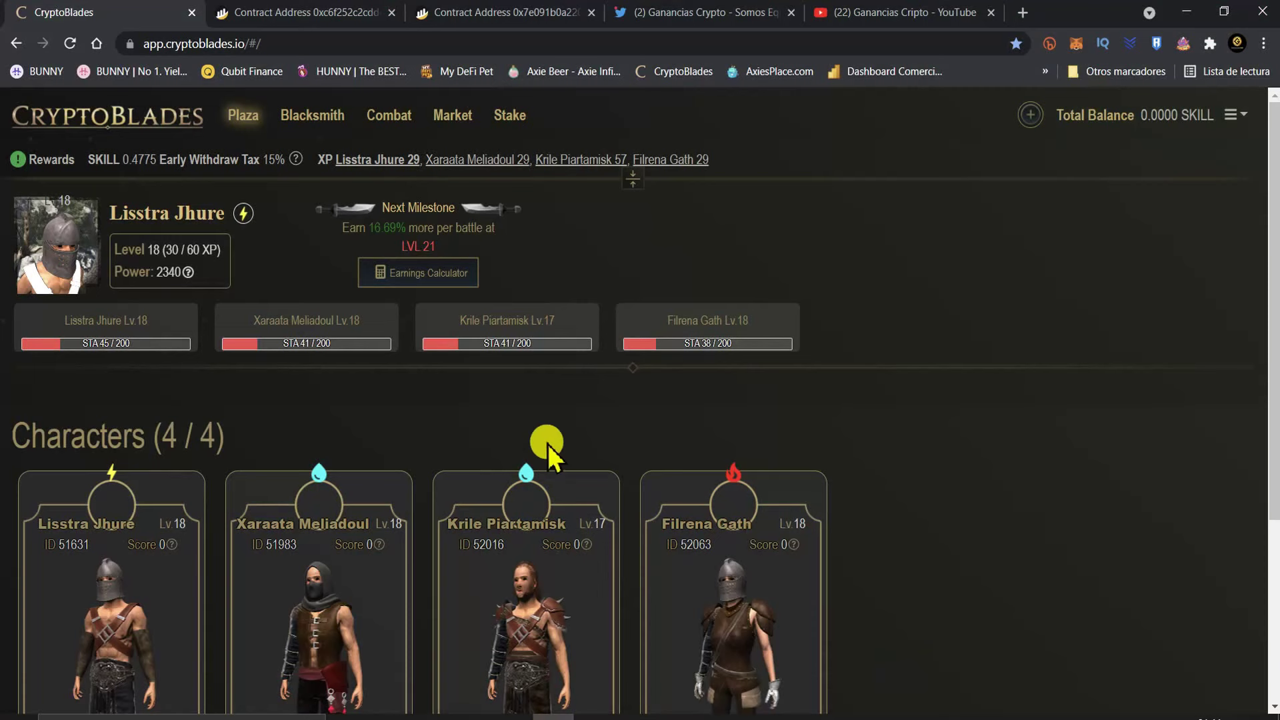